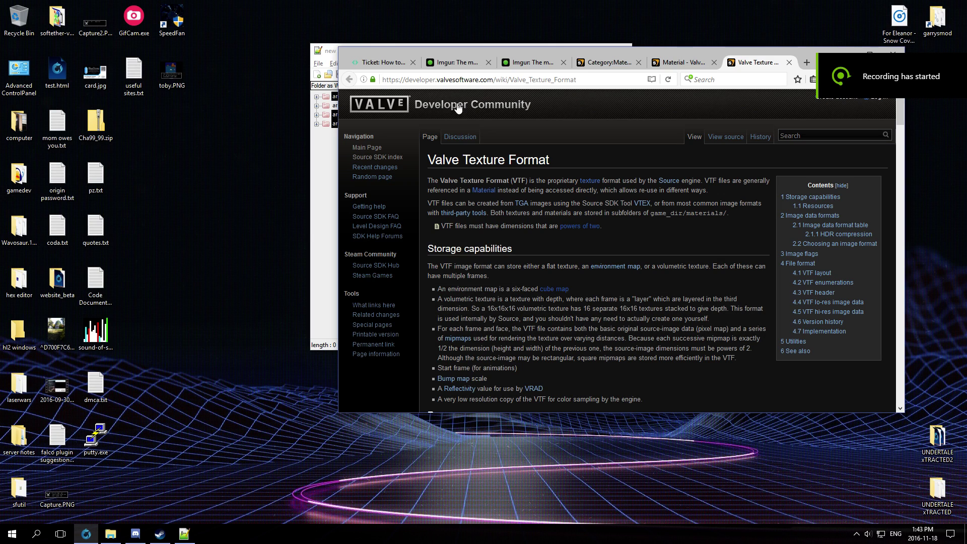
Check the ticket and first Imgur post, move Notepad++ aside, and open the numberless-card Imgur post.
{"action": "left_click", "coordinate": [383, 62]}
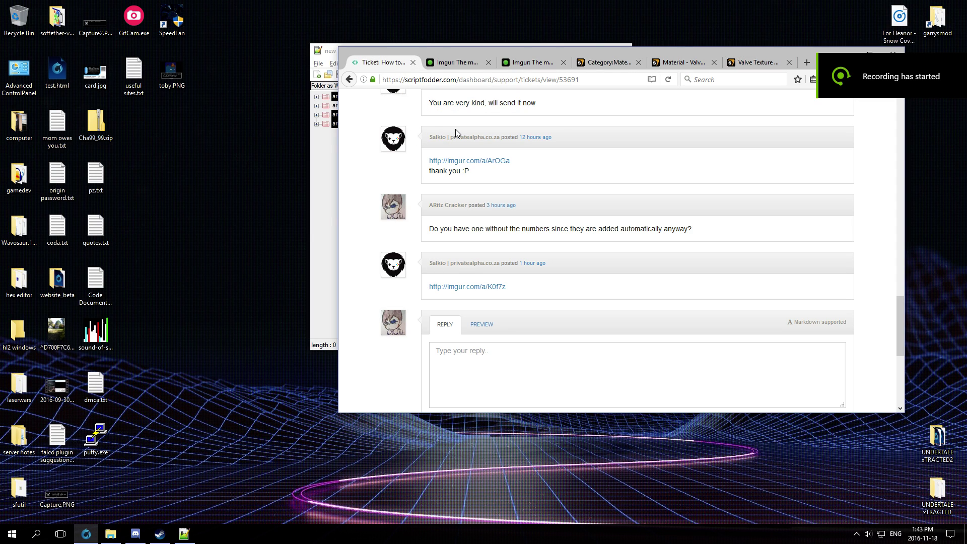
{"action": "left_click", "coordinate": [453, 61]}
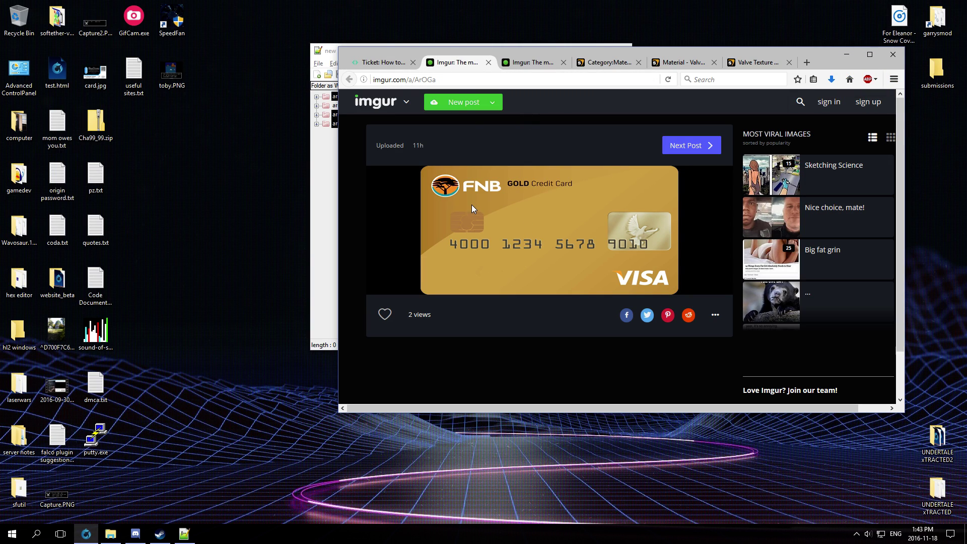
{"action": "left_click", "coordinate": [378, 63]}
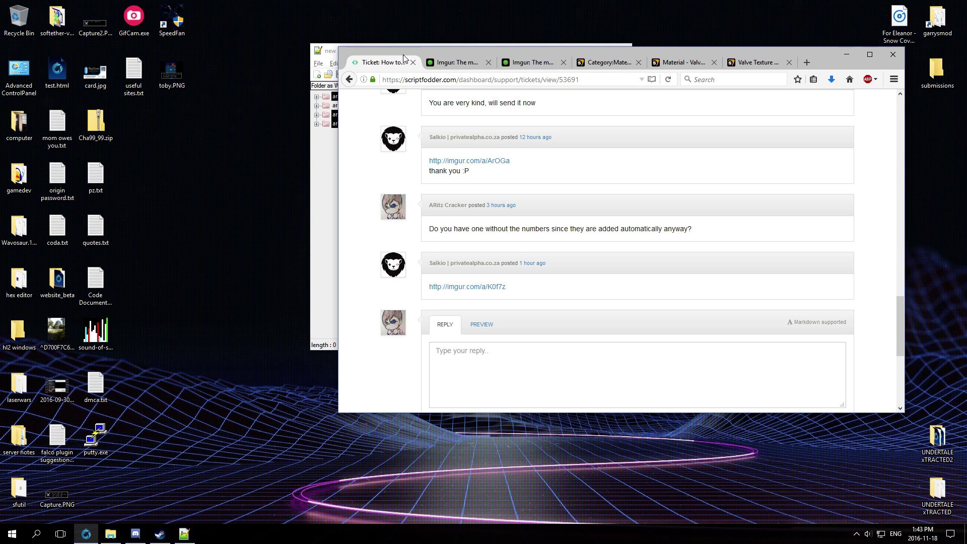
{"action": "left_click_drag", "start_coordinate": [327, 55], "coordinate": [60, 76]}
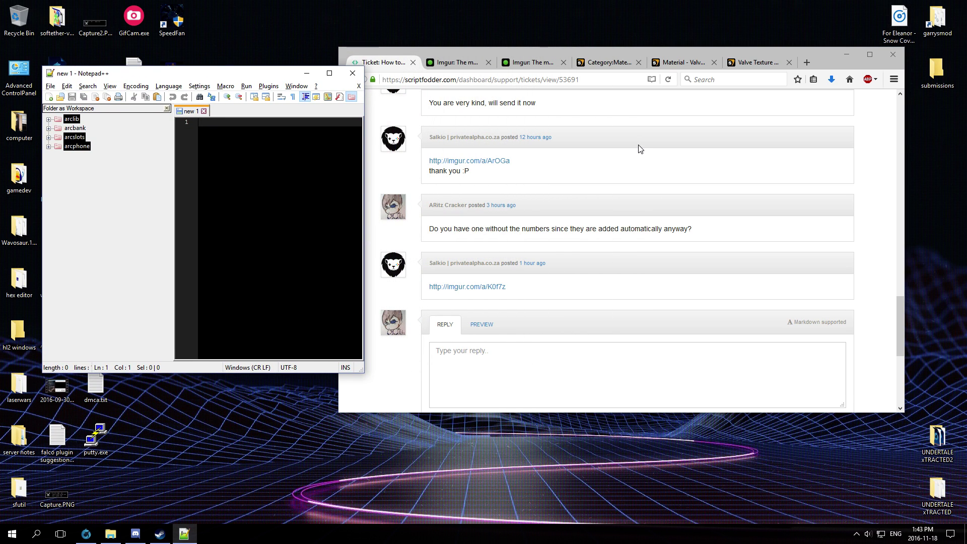
{"action": "left_click", "coordinate": [535, 62]}
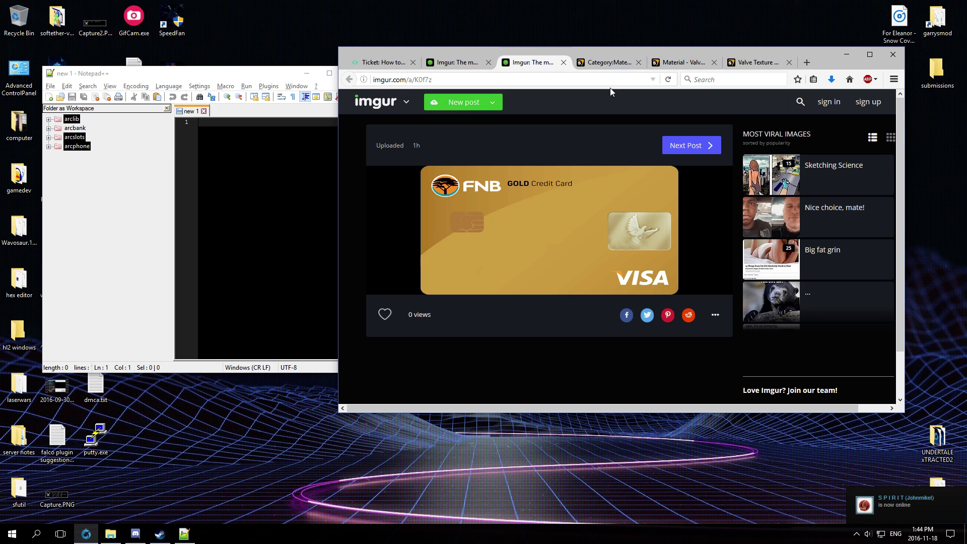
On the Category:Material System page, highlight the .vmt and .vtf file extensions.
{"action": "left_click", "coordinate": [608, 63]}
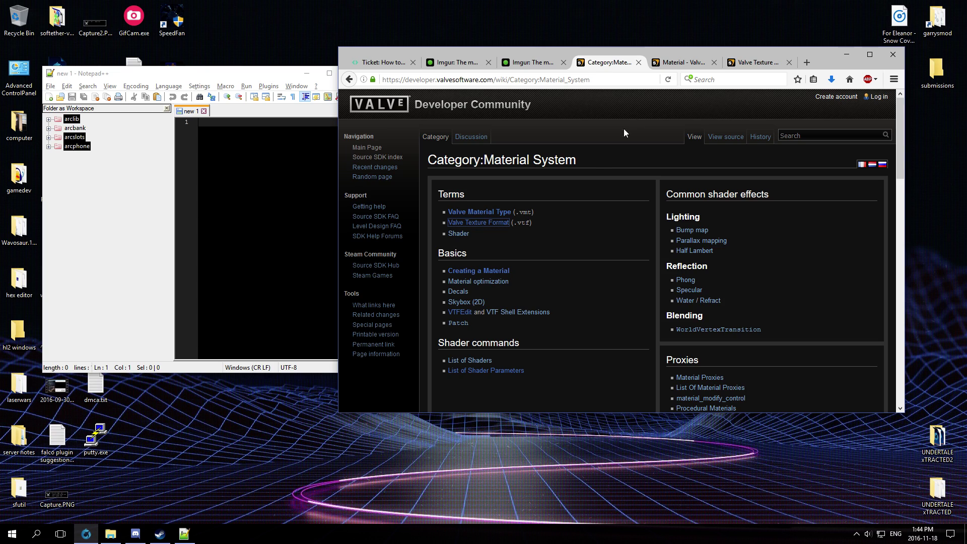
{"action": "left_click_drag", "start_coordinate": [520, 210], "coordinate": [530, 212]}
{"action": "left_click_drag", "start_coordinate": [518, 224], "coordinate": [533, 223]}
Read through the Valve Texture Format article, briefly viewing the DXTn comparison image.
{"action": "left_click", "coordinate": [583, 238]}
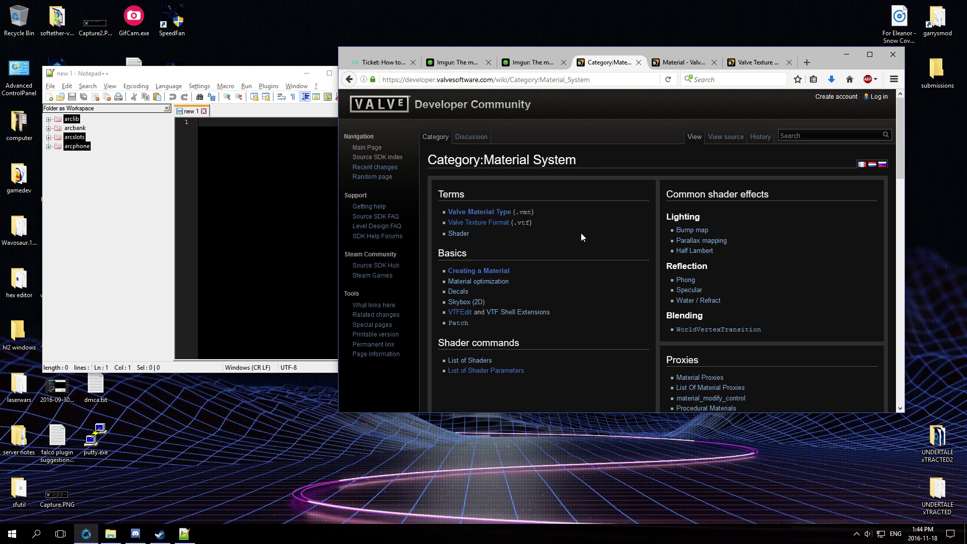
{"action": "left_click", "coordinate": [753, 63]}
{"action": "scroll", "coordinate": [523, 184], "scroll_direction": "down", "scroll_amount": 15}
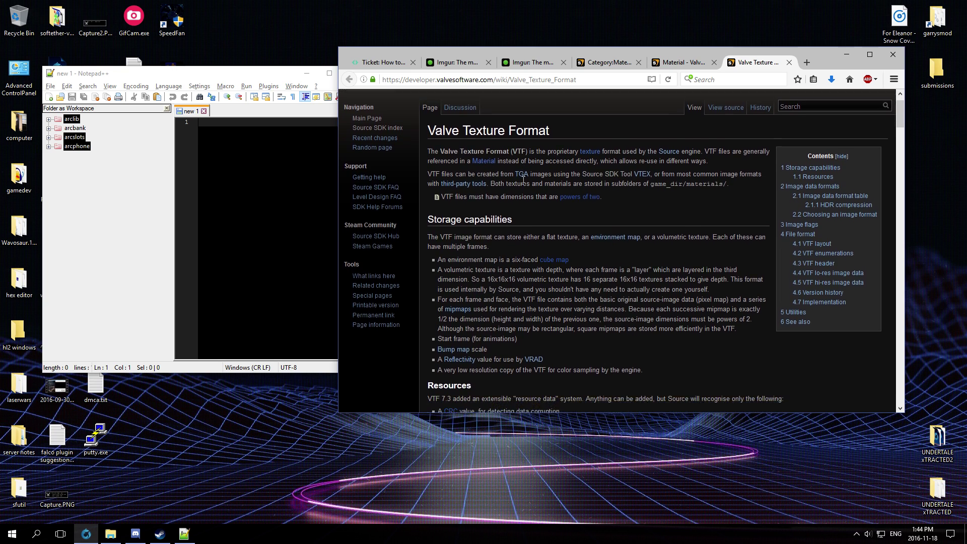
{"action": "scroll", "coordinate": [522, 180], "scroll_direction": "down", "scroll_amount": 10}
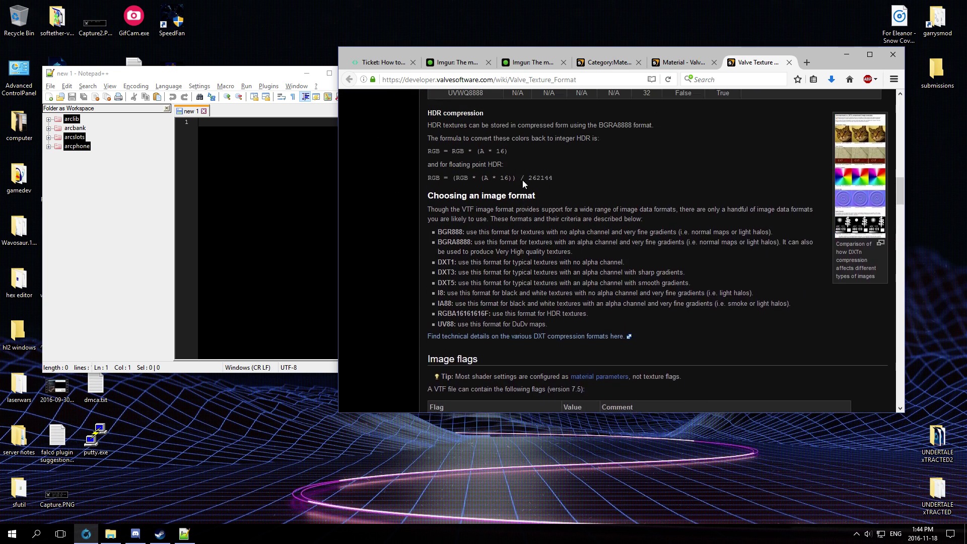
{"action": "scroll", "coordinate": [523, 183], "scroll_direction": "up", "scroll_amount": 1}
{"action": "middle_click", "coordinate": [846, 204]}
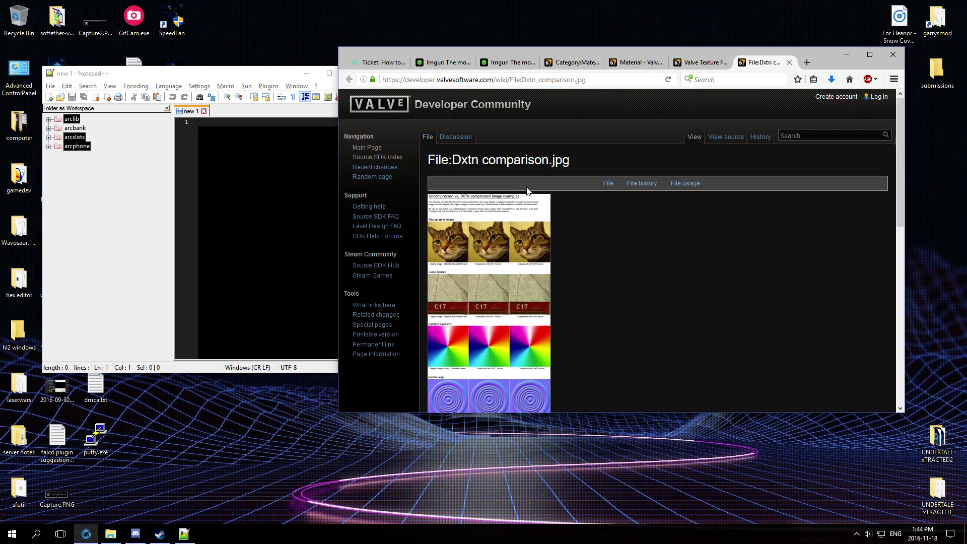
{"action": "left_click", "coordinate": [789, 62]}
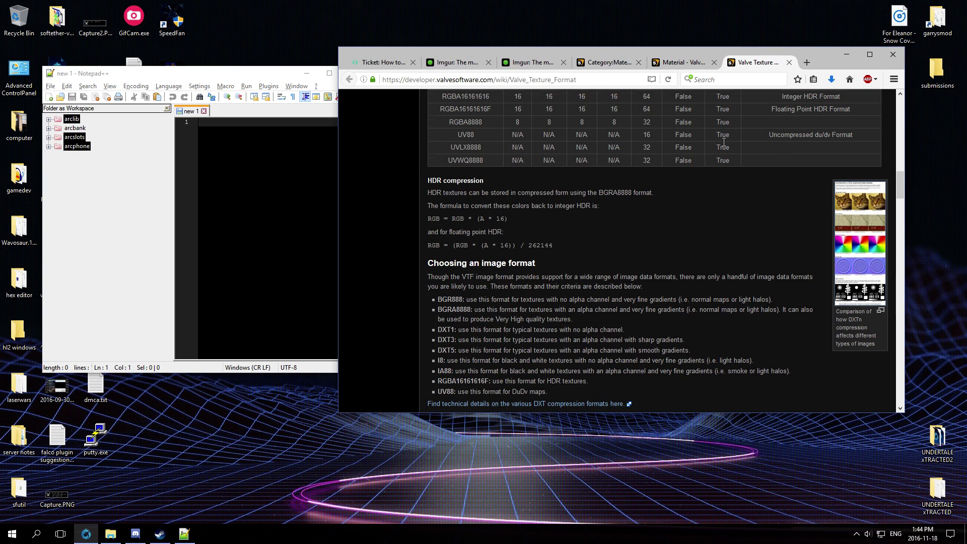
{"action": "scroll", "coordinate": [723, 143], "scroll_direction": "up", "scroll_amount": 8}
{"action": "scroll", "coordinate": [724, 142], "scroll_direction": "up", "scroll_amount": 4}
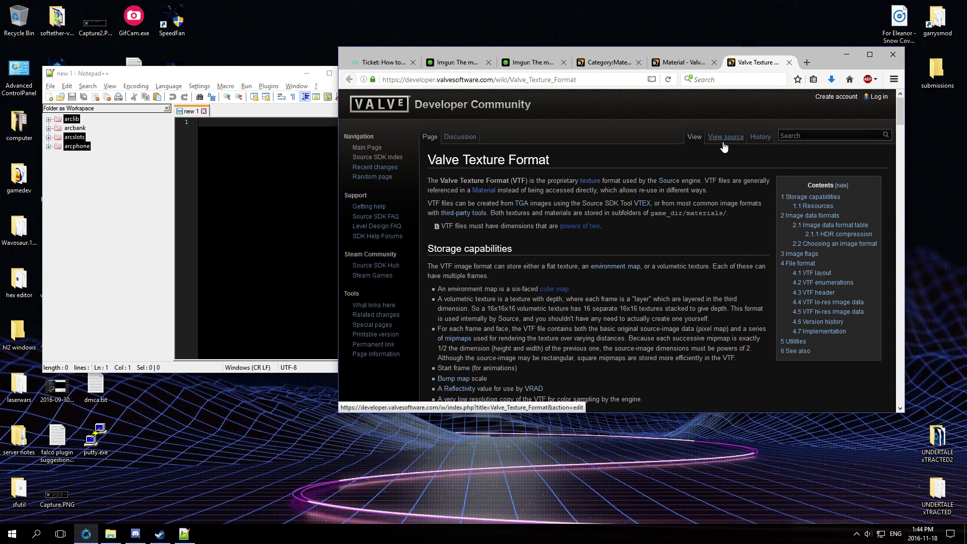
{"action": "scroll", "coordinate": [724, 142], "scroll_direction": "down", "scroll_amount": 6}
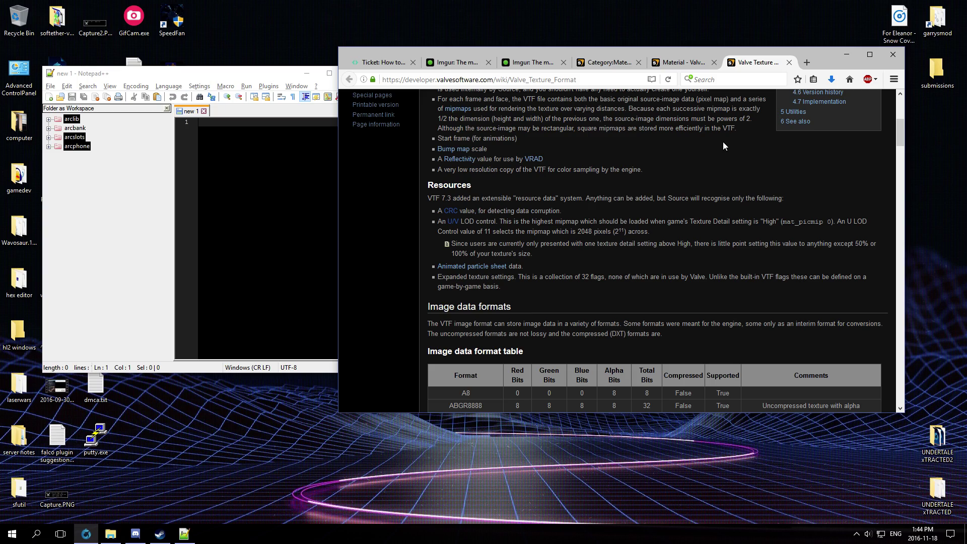
{"action": "scroll", "coordinate": [723, 141], "scroll_direction": "down", "scroll_amount": 6}
{"action": "scroll", "coordinate": [724, 141], "scroll_direction": "up", "scroll_amount": 6}
{"action": "scroll", "coordinate": [723, 141], "scroll_direction": "down", "scroll_amount": 6}
{"action": "scroll", "coordinate": [724, 142], "scroll_direction": "down", "scroll_amount": 10}
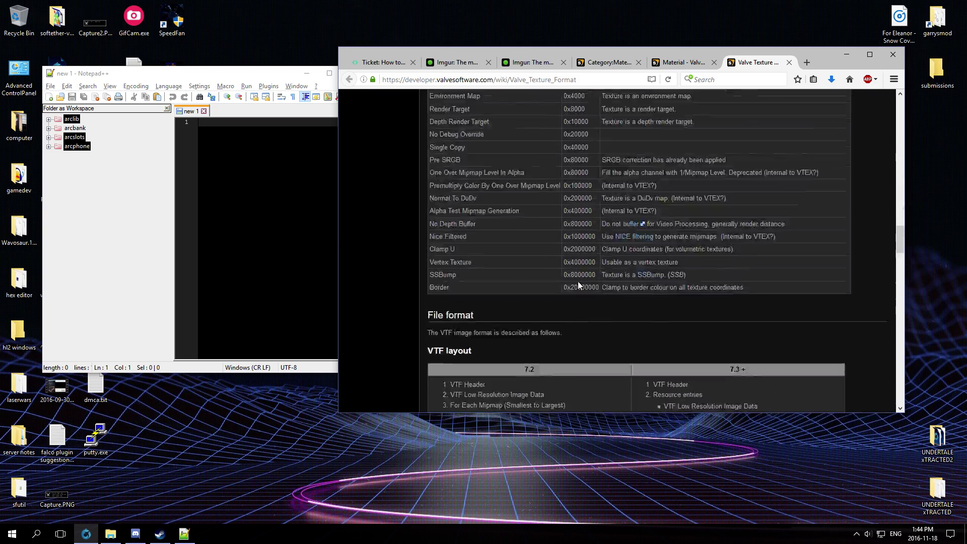
{"action": "scroll", "coordinate": [578, 281], "scroll_direction": "up", "scroll_amount": 20}
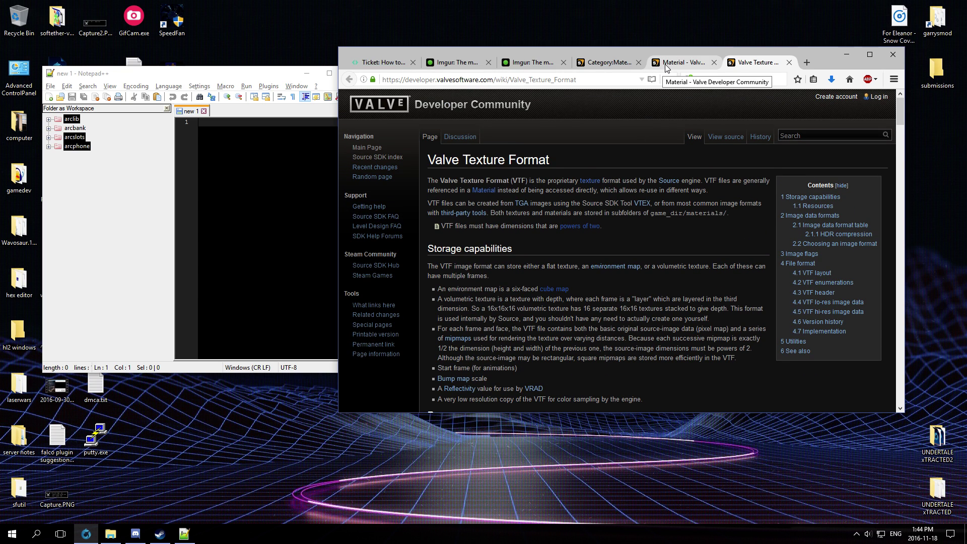
Go back to Category:Material System and read the Material wiki article.
{"action": "left_click", "coordinate": [622, 63]}
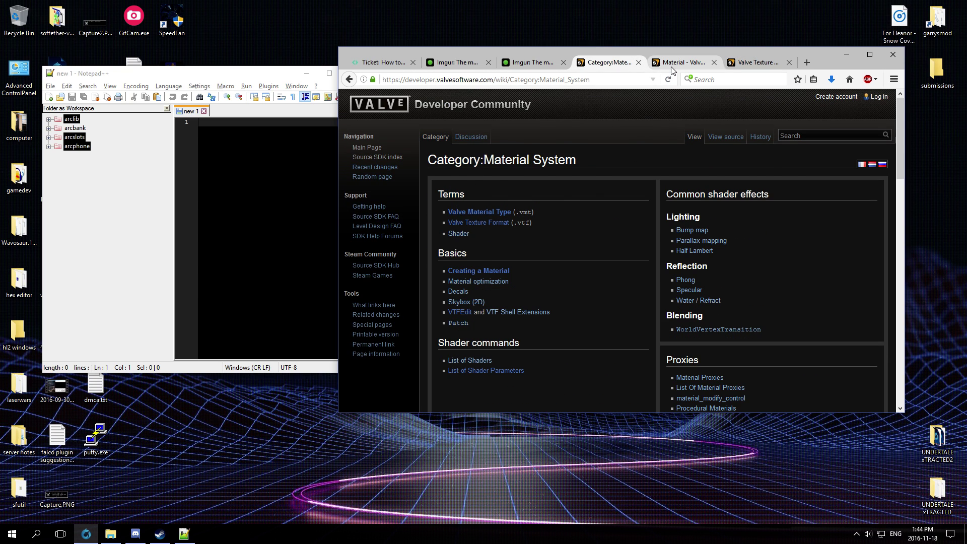
{"action": "left_click", "coordinate": [672, 63]}
{"action": "scroll", "coordinate": [507, 216], "scroll_direction": "up", "scroll_amount": 15}
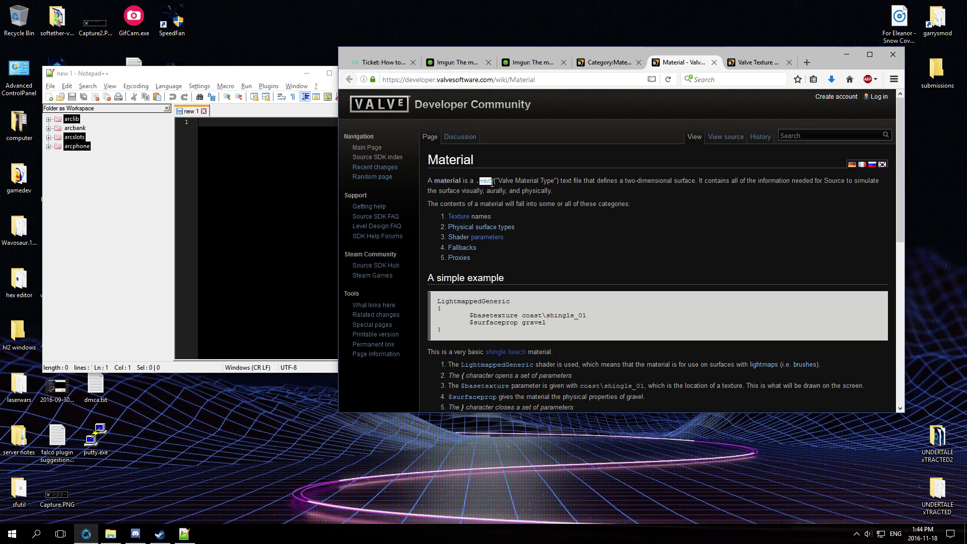
{"action": "scroll", "coordinate": [493, 182], "scroll_direction": "down", "scroll_amount": 2}
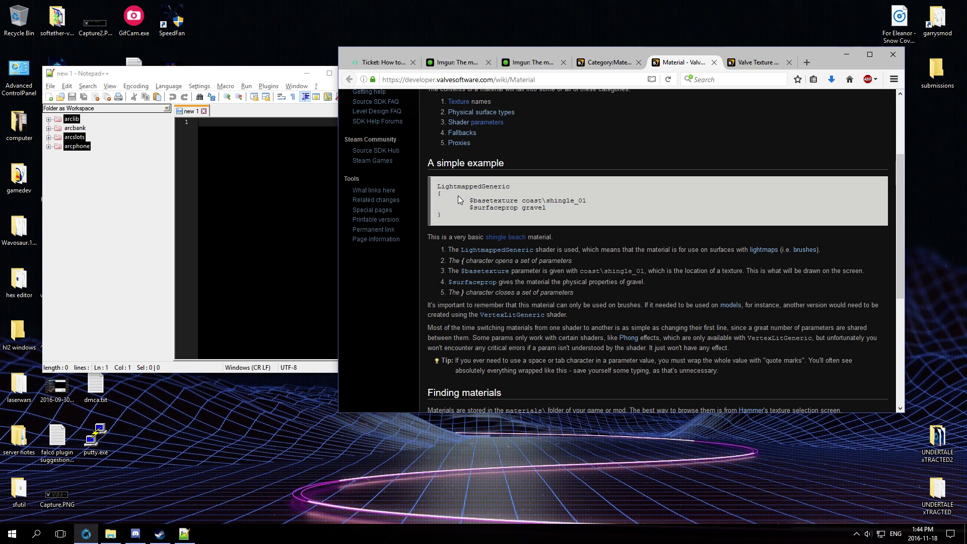
{"action": "scroll", "coordinate": [458, 200], "scroll_direction": "down", "scroll_amount": 3}
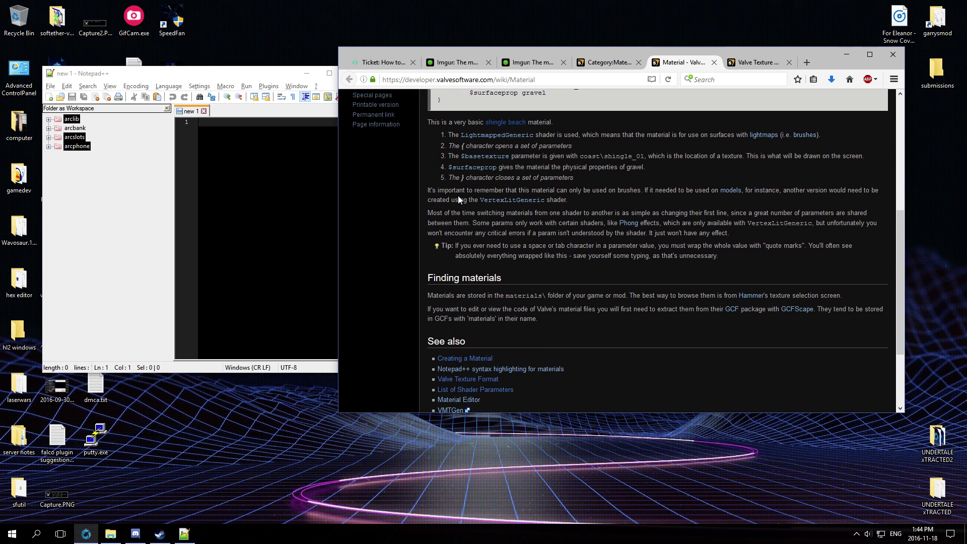
{"action": "scroll", "coordinate": [459, 197], "scroll_direction": "up", "scroll_amount": 2}
{"action": "scroll", "coordinate": [459, 197], "scroll_direction": "up", "scroll_amount": 3}
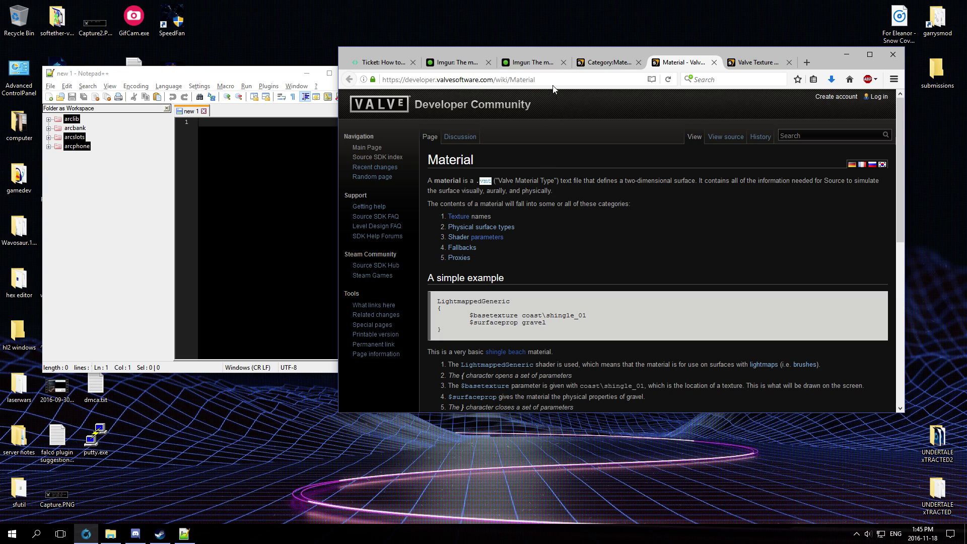
Open both gold card images from the Imgur posts as standalone PNGs in their own tabs.
{"action": "left_click", "coordinate": [543, 66]}
{"action": "right_click", "coordinate": [524, 203]}
{"action": "left_click", "coordinate": [578, 204]}
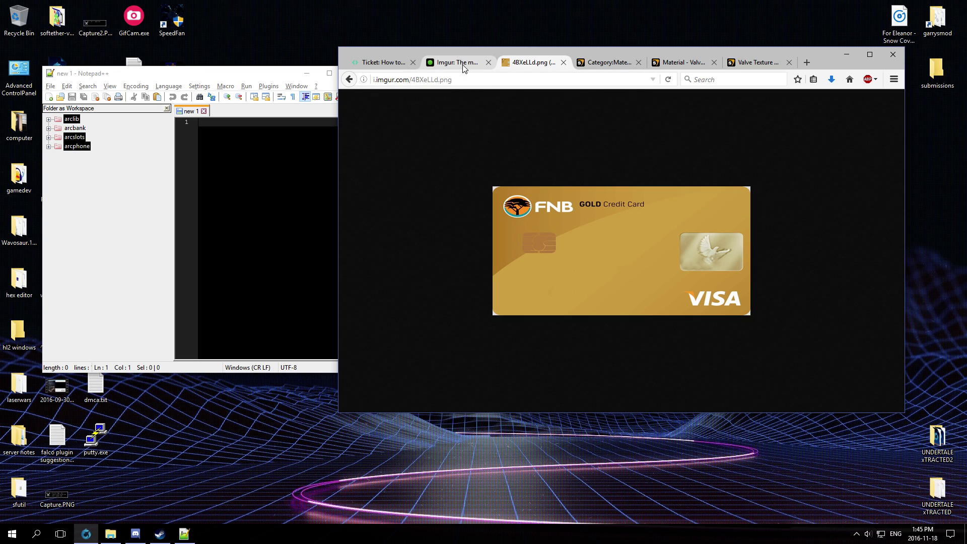
{"action": "left_click", "coordinate": [459, 63]}
{"action": "right_click", "coordinate": [497, 188]}
{"action": "left_click", "coordinate": [520, 204]}
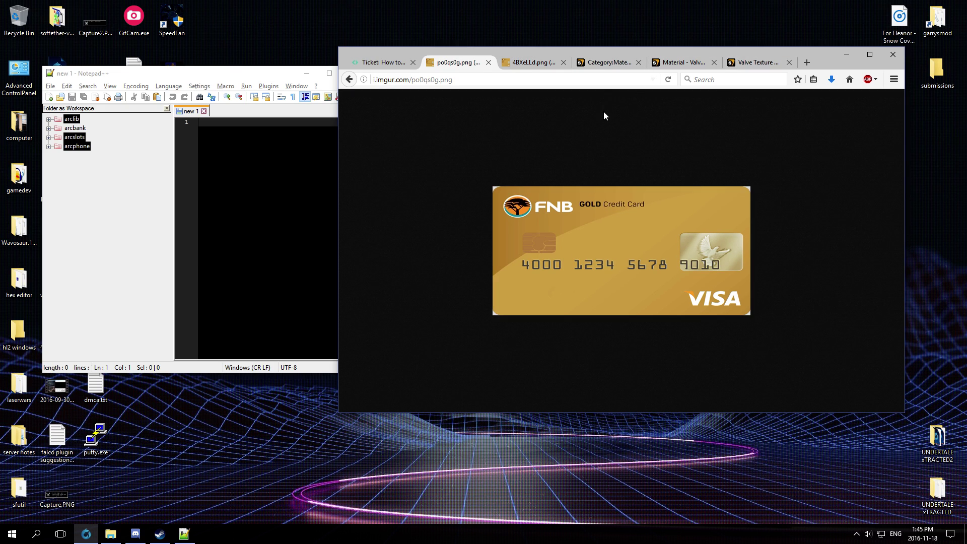
Open the VTFEdit wiki page from the Valve Texture Format article, then return to the numbered card.
{"action": "left_click", "coordinate": [755, 63]}
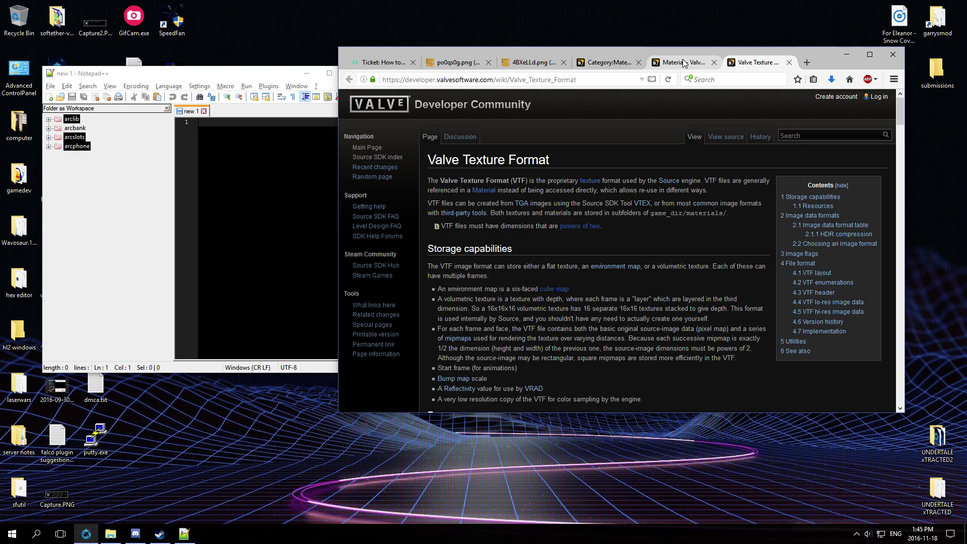
{"action": "left_click", "coordinate": [385, 79]}
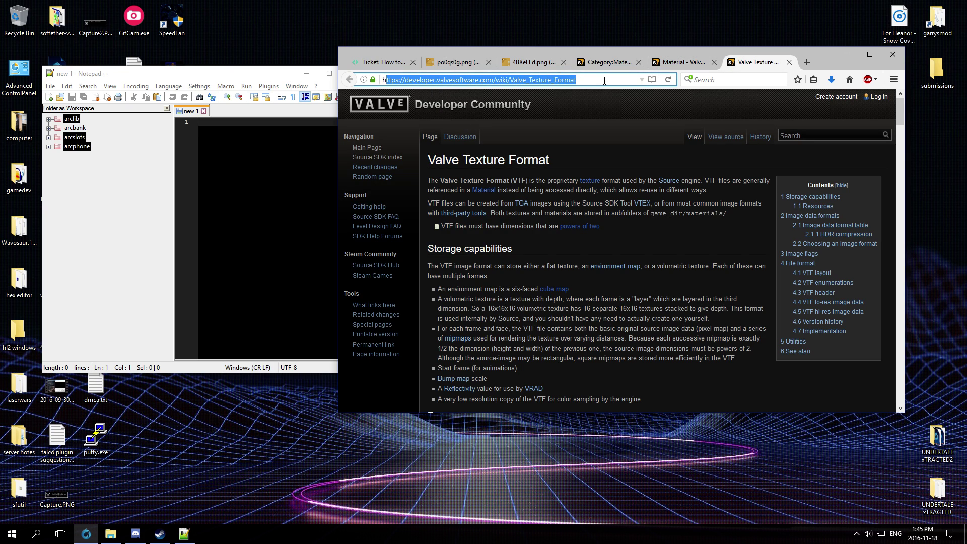
{"action": "left_click", "coordinate": [633, 180]}
{"action": "scroll", "coordinate": [631, 181], "scroll_direction": "down", "scroll_amount": 20}
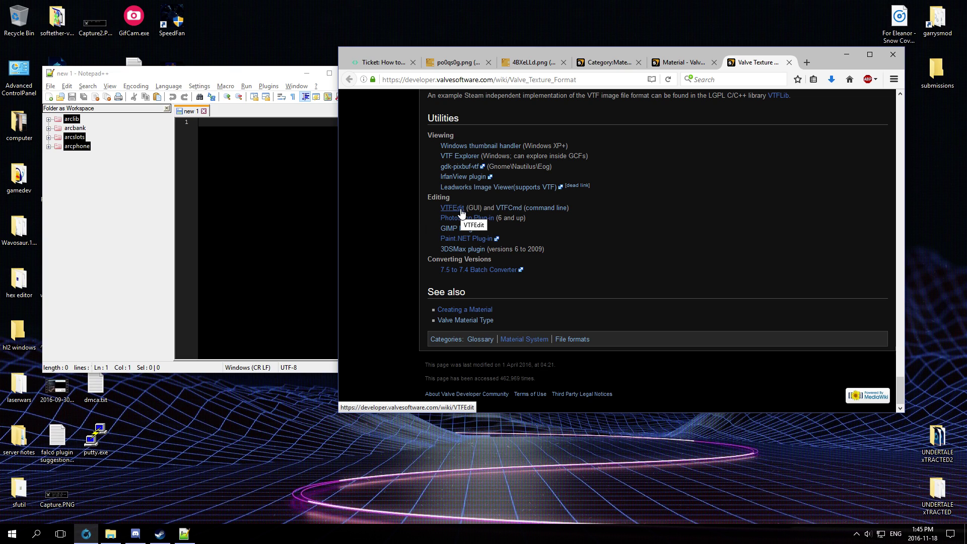
{"action": "middle_click", "coordinate": [452, 207]}
{"action": "left_click", "coordinate": [759, 63]}
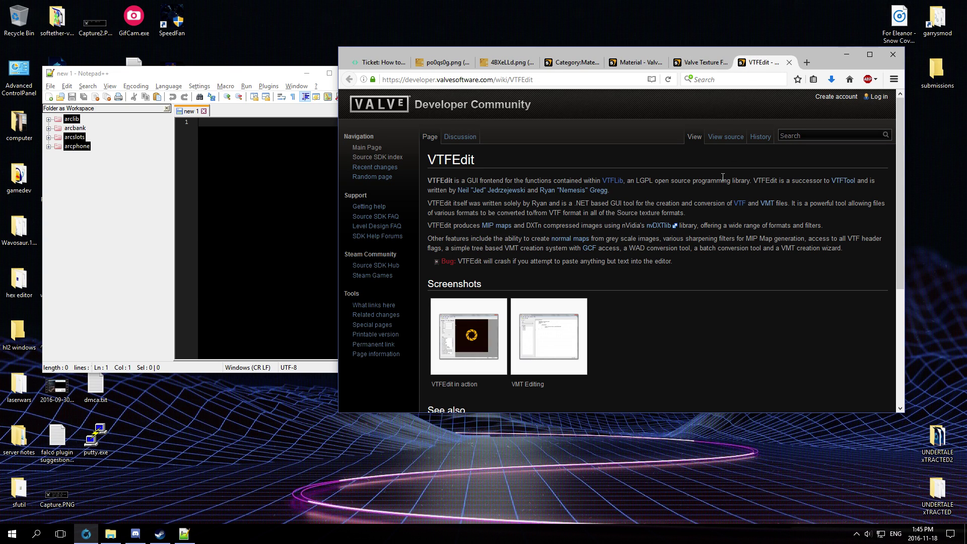
{"action": "scroll", "coordinate": [722, 177], "scroll_direction": "down", "scroll_amount": 3}
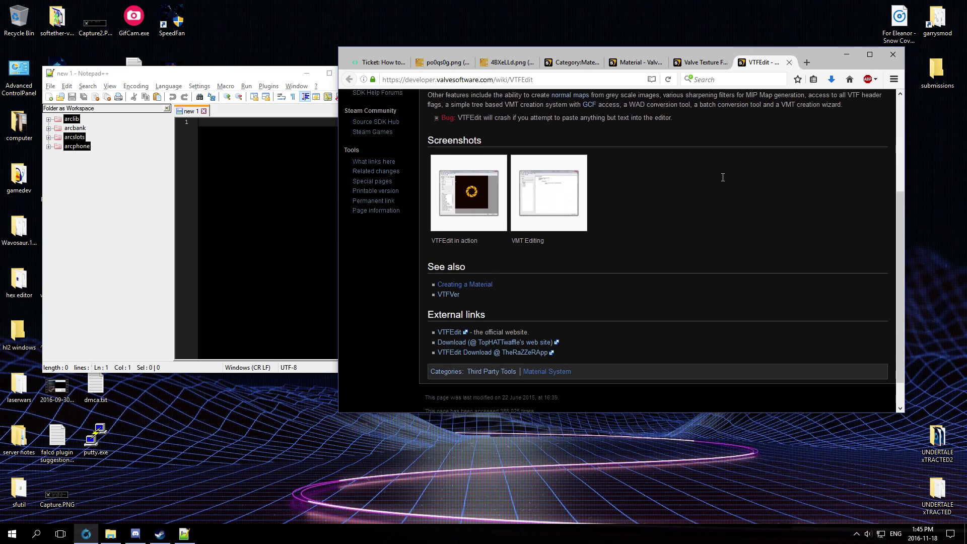
{"action": "left_click", "coordinate": [700, 63]}
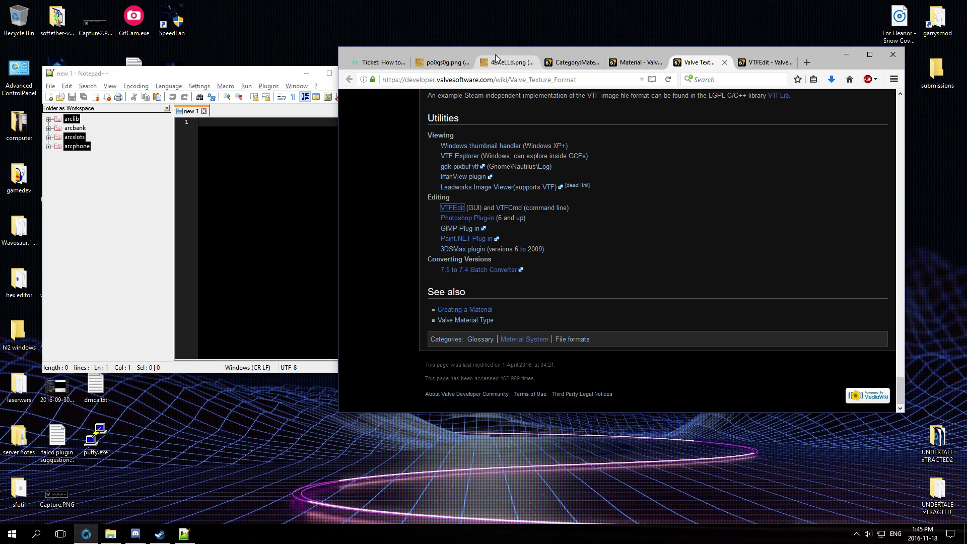
{"action": "left_click", "coordinate": [442, 62]}
Create a custom_card folder in garrysmod\addons.
{"action": "left_click", "coordinate": [110, 532]}
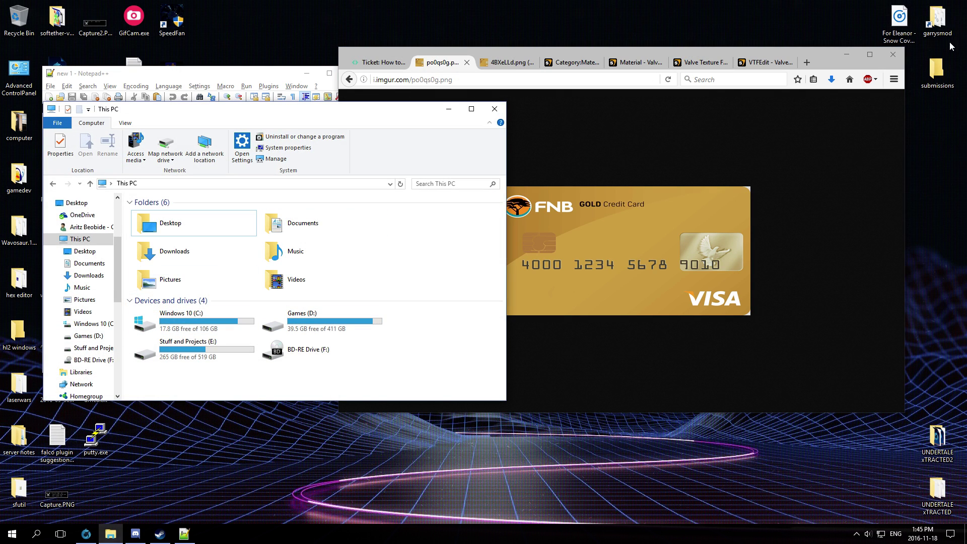
{"action": "double_click", "coordinate": [937, 20]}
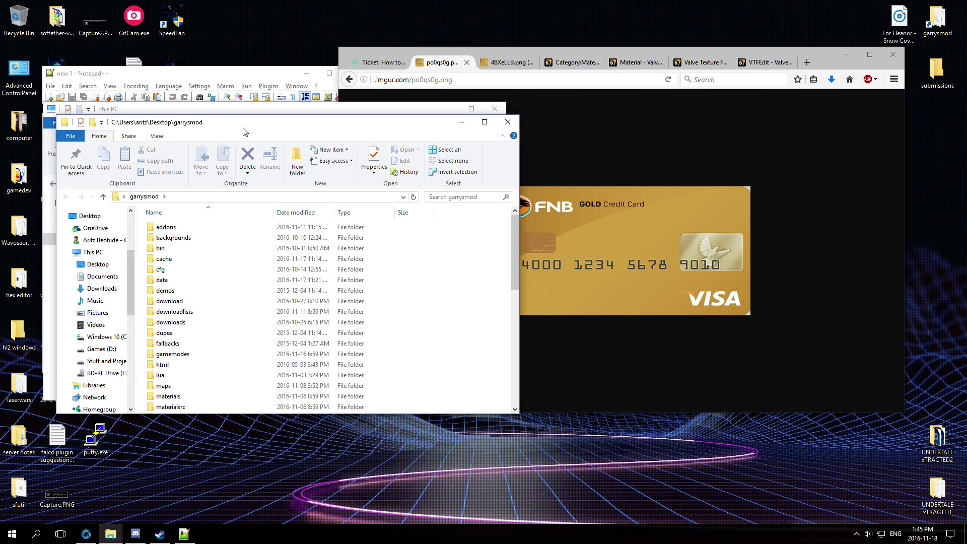
{"action": "double_click", "coordinate": [166, 227]}
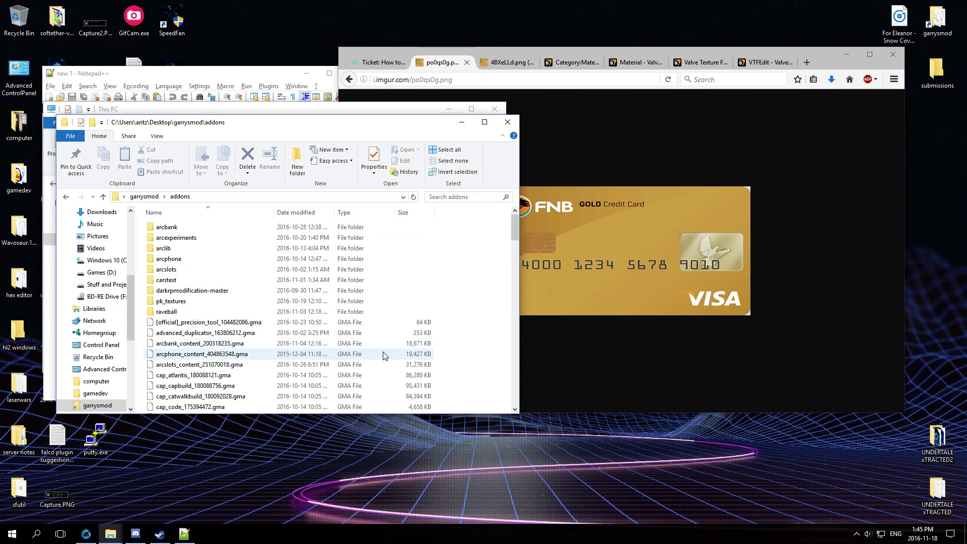
{"action": "right_click", "coordinate": [486, 294]}
{"action": "mouse_move", "coordinate": [529, 436]}
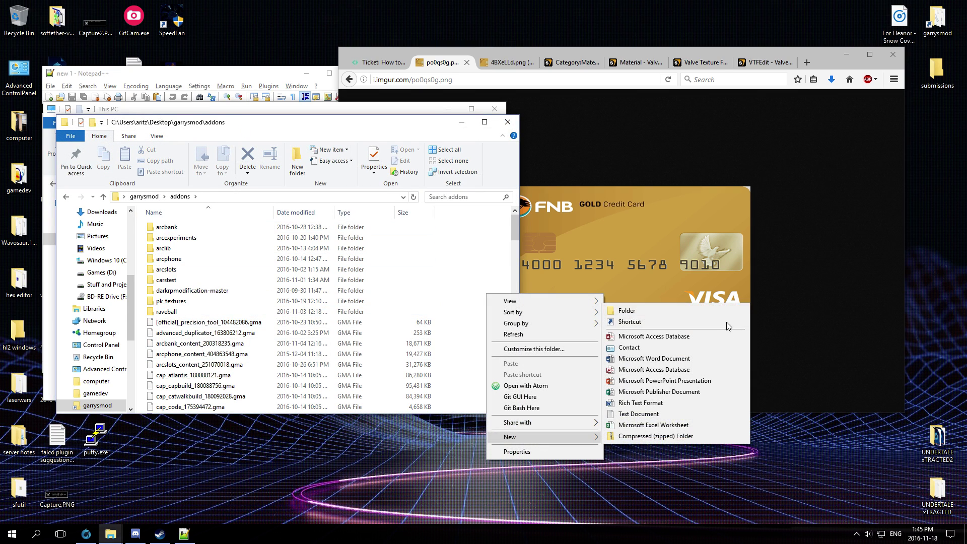
{"action": "left_click", "coordinate": [684, 312]}
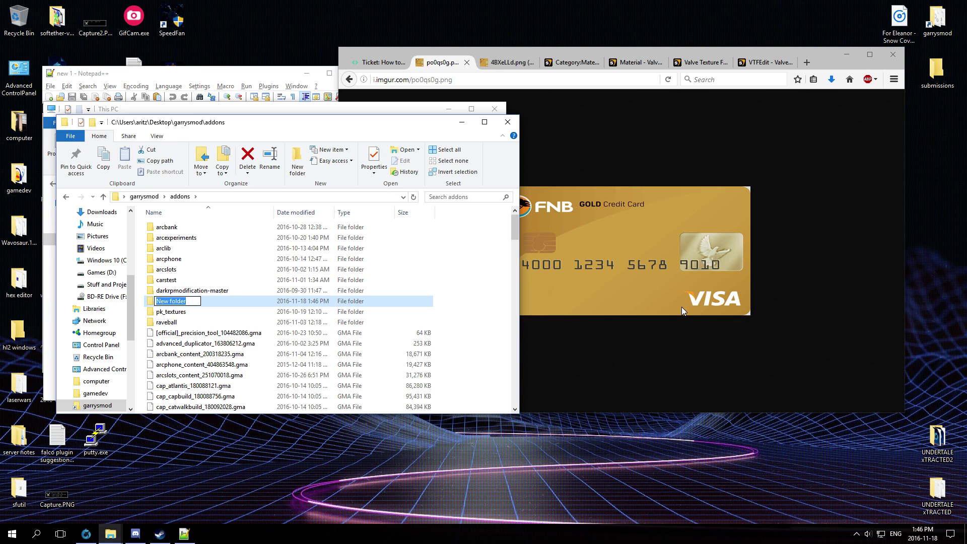
{"action": "type", "text": "ar"}
{"action": "type", "text": "custom_card"}
{"action": "key", "text": "Return"}
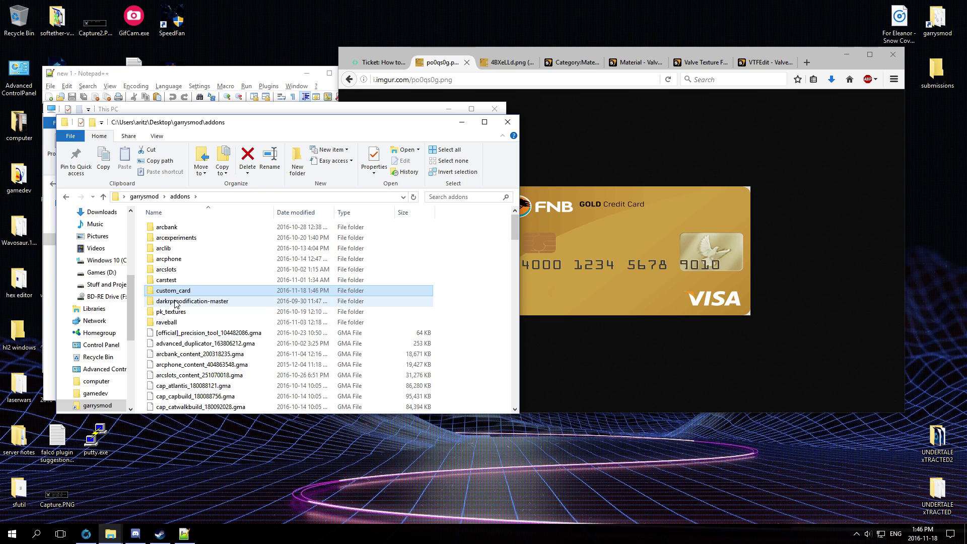
Open custom_card in its own window and create a materials folder inside it.
{"action": "right_click", "coordinate": [175, 291]}
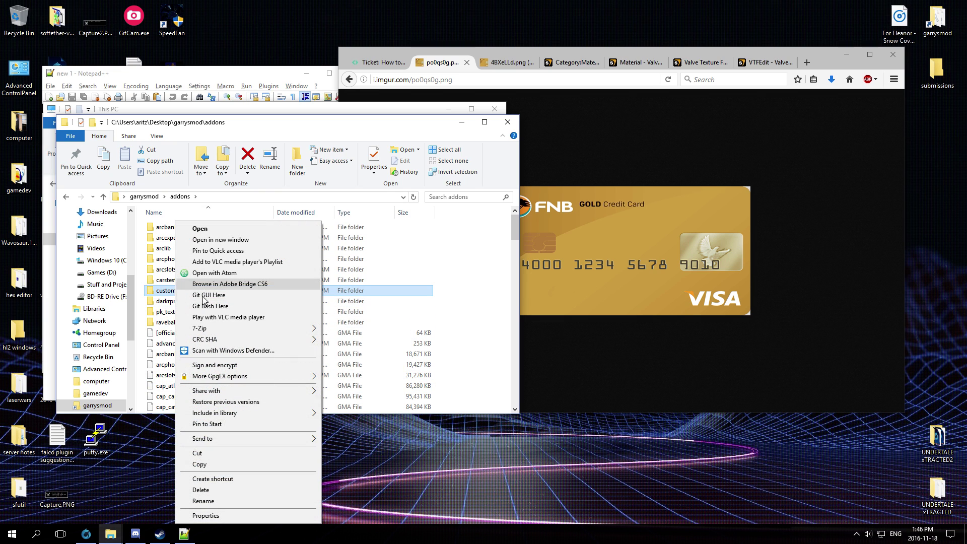
{"action": "left_click", "coordinate": [239, 227]}
{"action": "left_click_drag", "start_coordinate": [563, 127], "coordinate": [615, 122]}
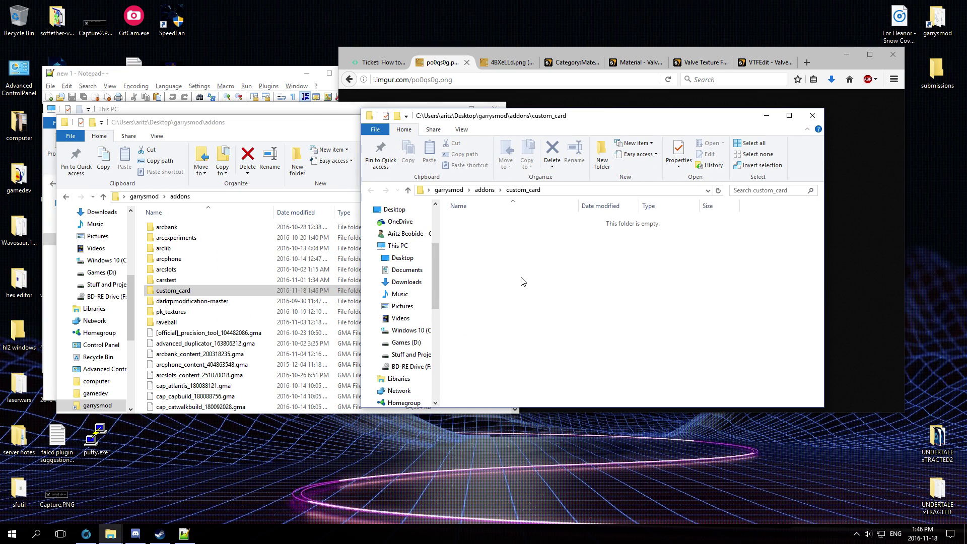
{"action": "right_click", "coordinate": [521, 279]}
{"action": "left_click", "coordinate": [166, 228]}
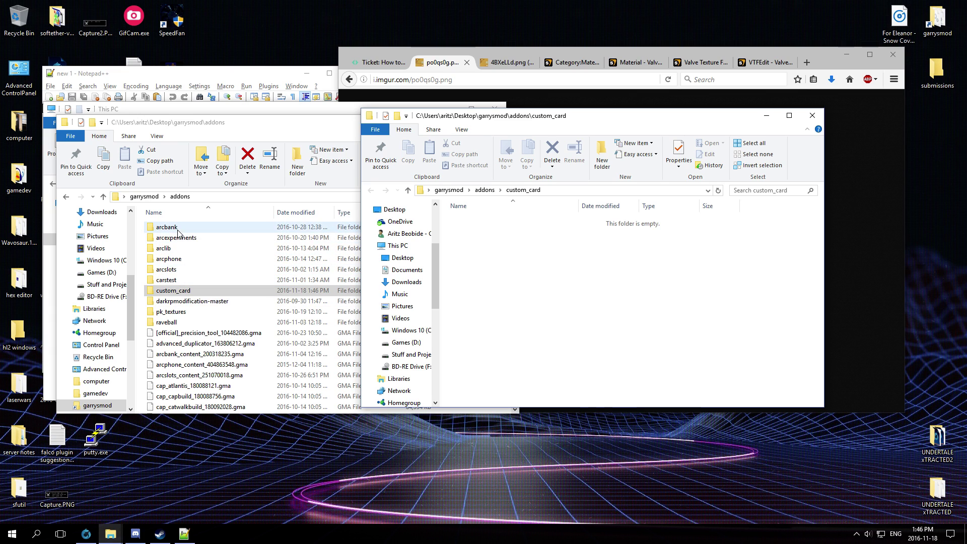
{"action": "double_click", "coordinate": [167, 227]}
{"action": "right_click", "coordinate": [592, 262]}
{"action": "mouse_move", "coordinate": [620, 416]}
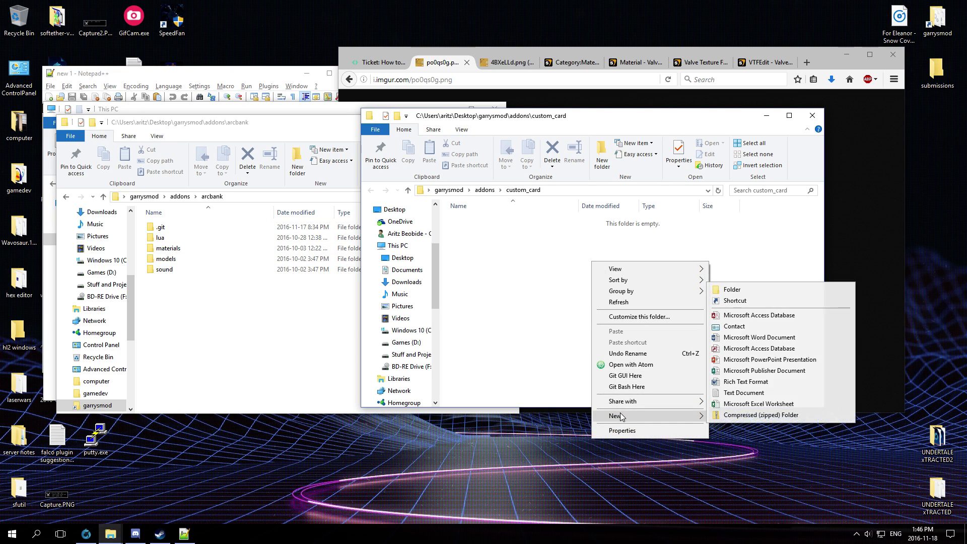
{"action": "left_click", "coordinate": [742, 286]}
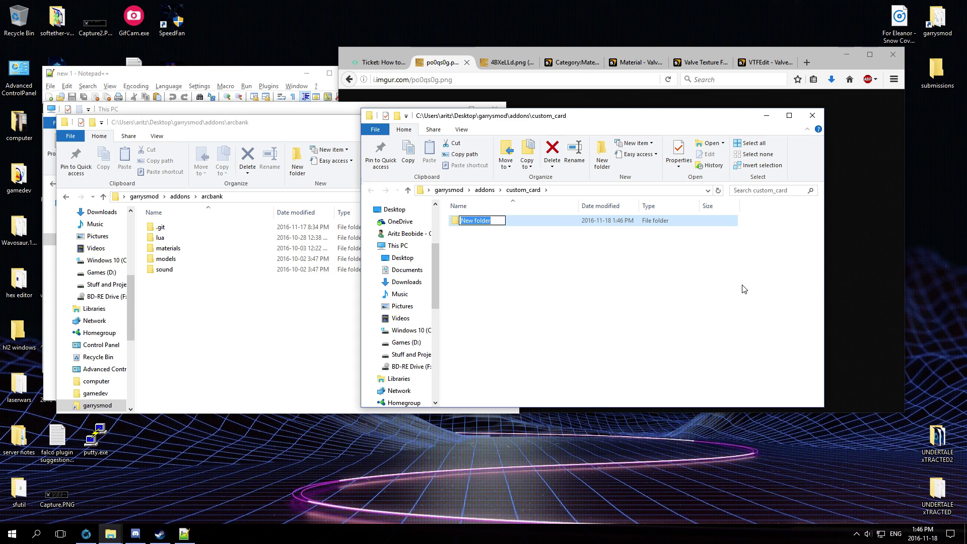
{"action": "type", "text": "materials"}
{"action": "key", "text": "Return"}
Inside custom_card\materials, create a new folder and rename it fnp.
{"action": "double_click", "coordinate": [168, 247]}
{"action": "left_click", "coordinate": [696, 308]}
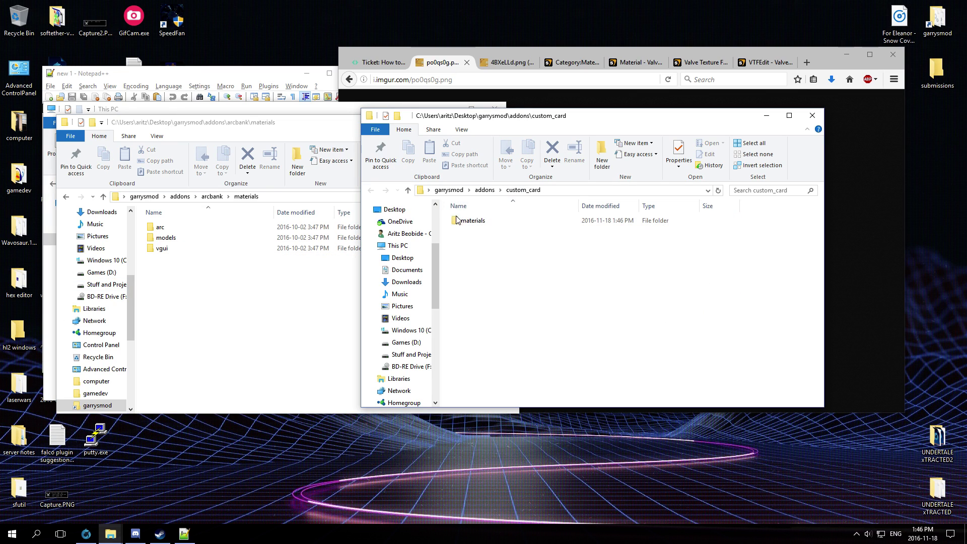
{"action": "double_click", "coordinate": [473, 220]}
{"action": "right_click", "coordinate": [569, 291]}
{"action": "mouse_move", "coordinate": [630, 444]}
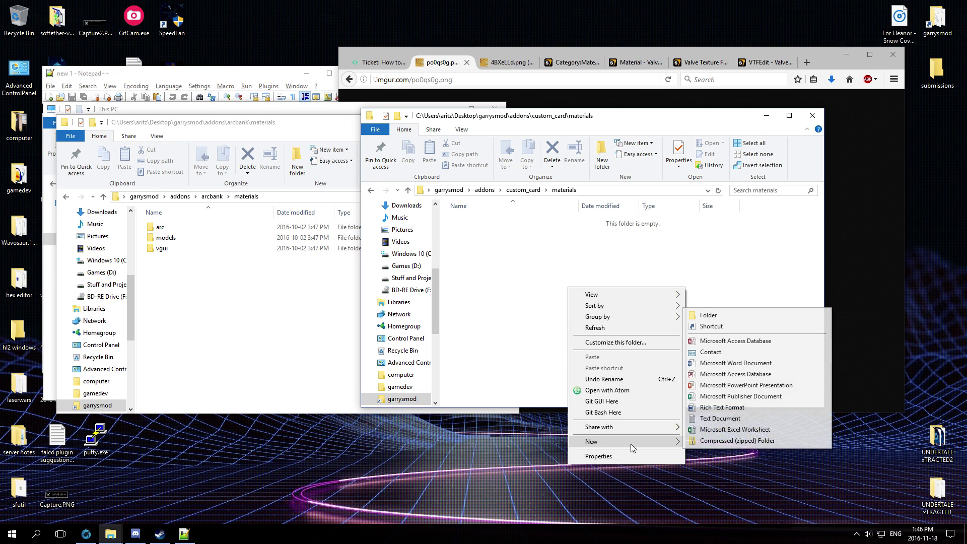
{"action": "left_click", "coordinate": [732, 315]}
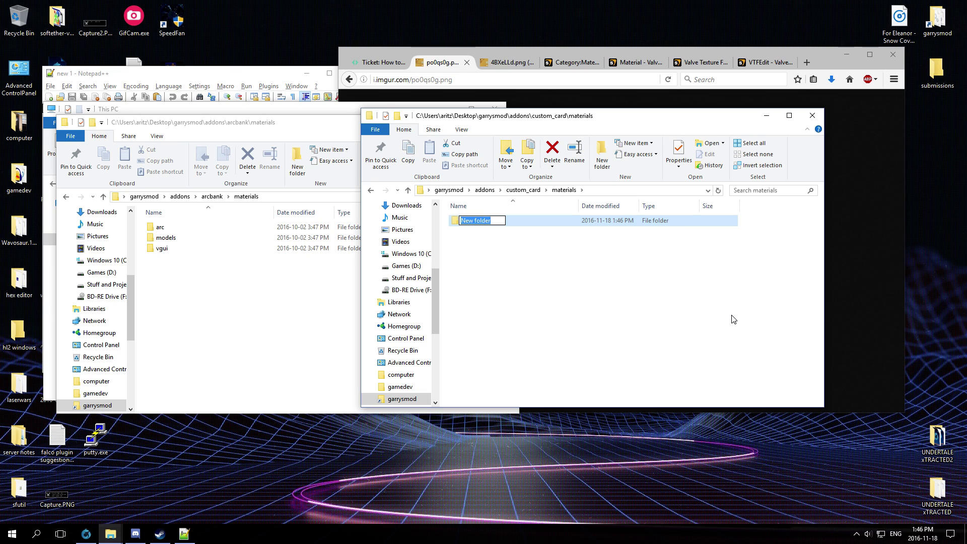
{"action": "left_click", "coordinate": [445, 49]}
{"action": "key", "text": "alt+Tab"}
{"action": "right_click", "coordinate": [489, 224]}
{"action": "left_click", "coordinate": [530, 501]}
{"action": "type", "text": "fnp"}
{"action": "key", "text": "Return"}
{"action": "key", "text": "Return"}
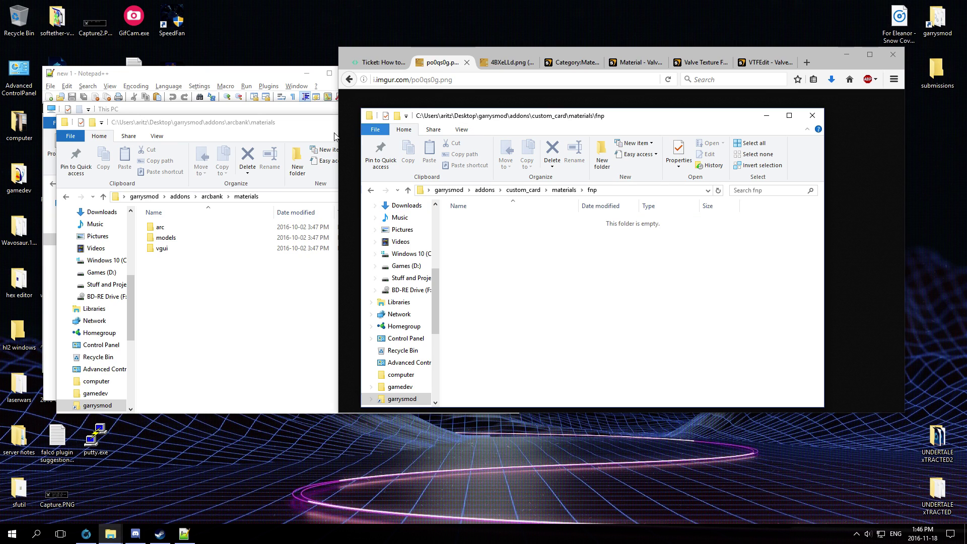
{"action": "left_click_drag", "start_coordinate": [267, 123], "coordinate": [249, 161]}
{"action": "left_click_drag", "start_coordinate": [503, 50], "coordinate": [492, 47]}
Save the numbered gold card image into the fnp folder as cardwithnumbers.png.
{"action": "right_click", "coordinate": [637, 233]}
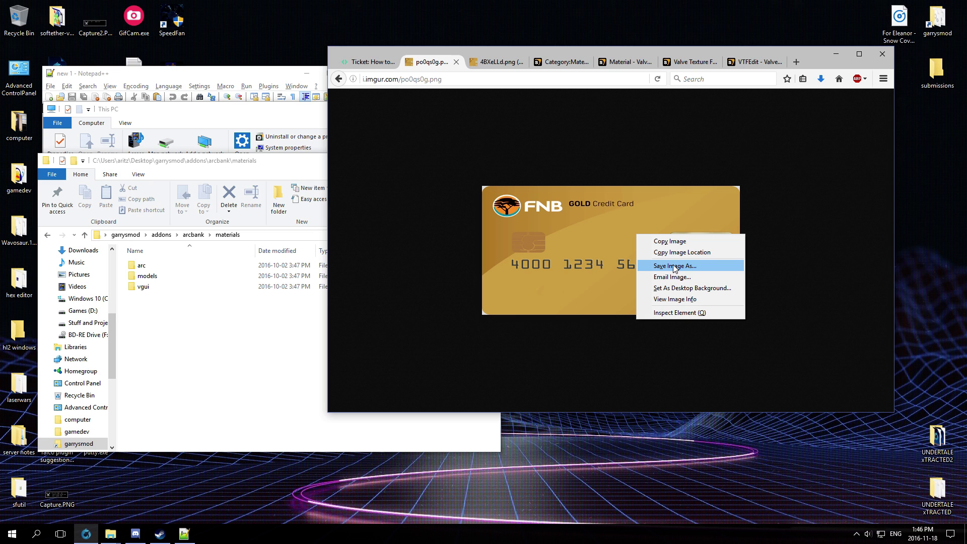
{"action": "left_click", "coordinate": [702, 263]}
{"action": "left_click", "coordinate": [110, 534]}
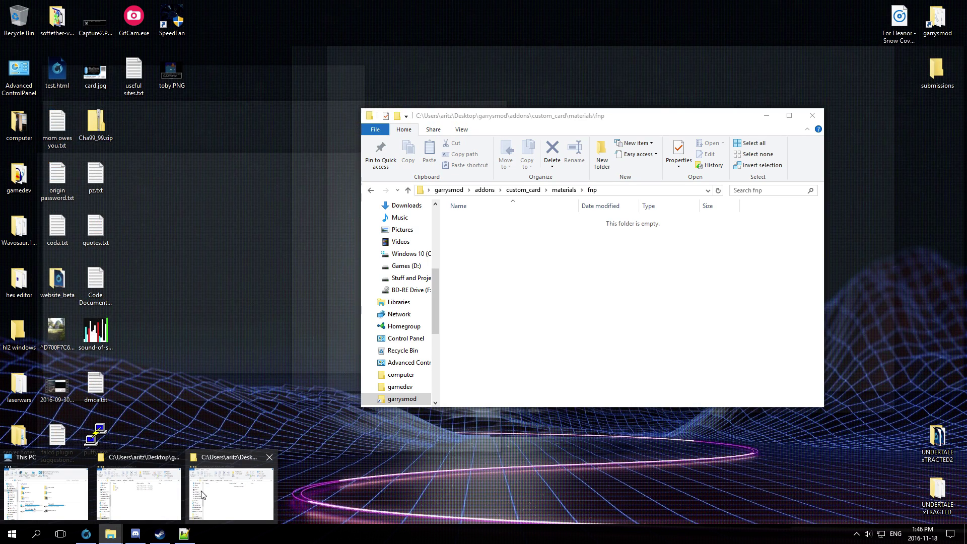
{"action": "left_click", "coordinate": [202, 495]}
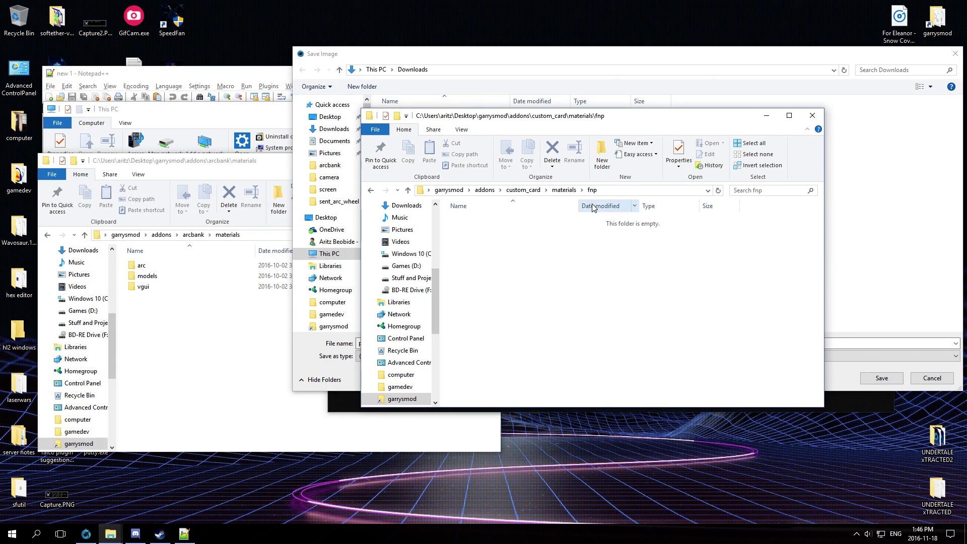
{"action": "left_click", "coordinate": [629, 190]}
{"action": "key", "text": "ctrl+c"}
{"action": "left_click", "coordinate": [509, 70]}
{"action": "key", "text": "ctrl+v"}
{"action": "key", "text": "Return"}
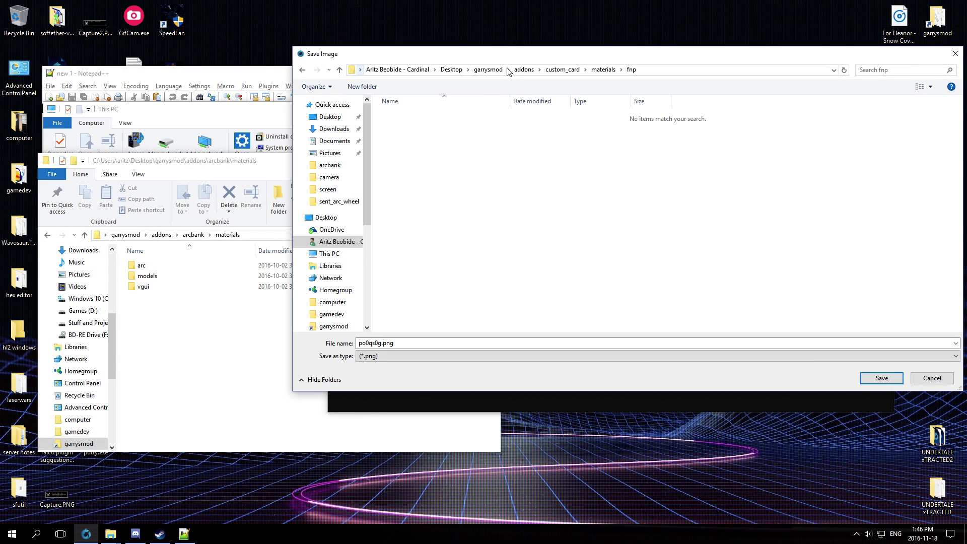
{"action": "left_click_drag", "start_coordinate": [498, 54], "coordinate": [389, 99]}
{"action": "left_click", "coordinate": [289, 389]}
{"action": "type", "text": "withnumber"}
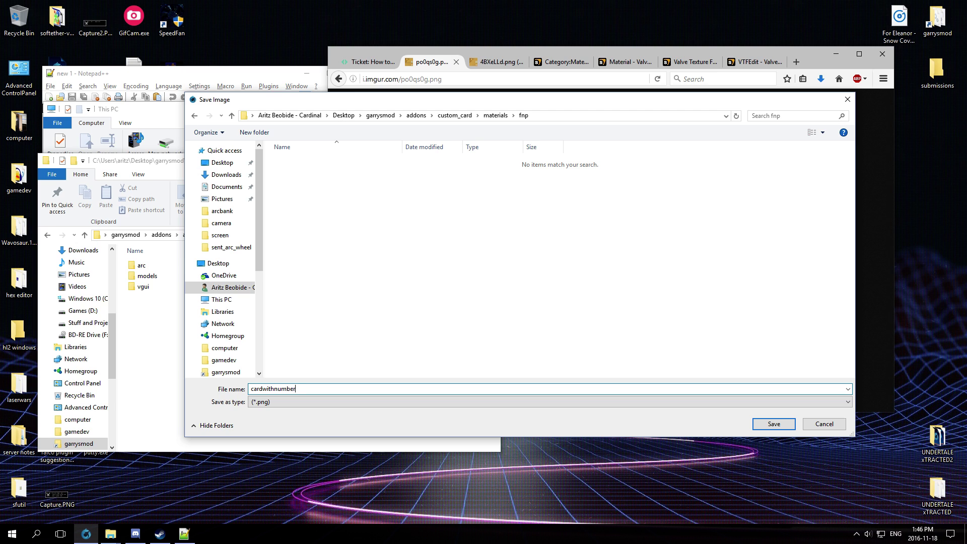
{"action": "key", "text": "Return"}
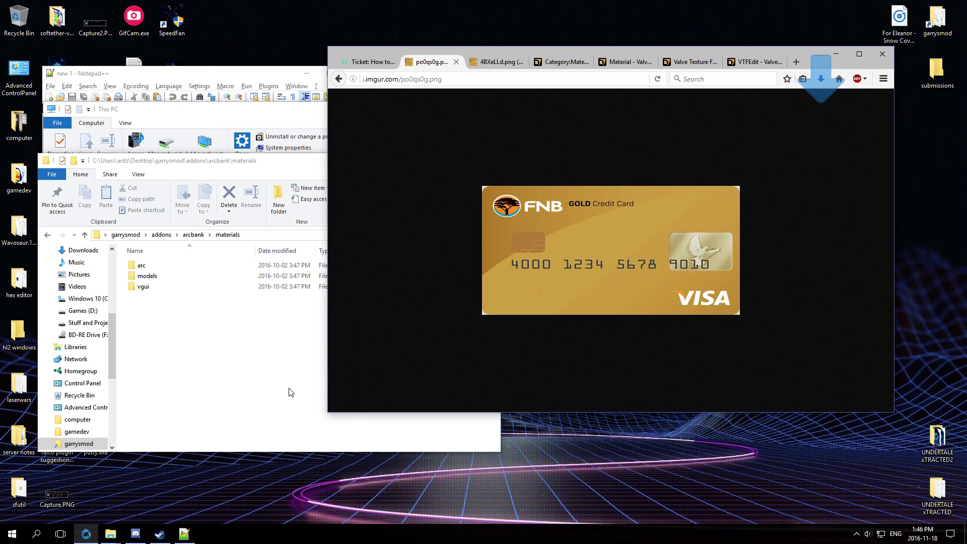
Save the second card image into fnp as cardwithoutnumbers.png.
{"action": "key", "text": "ctrl+Tab"}
{"action": "right_click", "coordinate": [578, 232]}
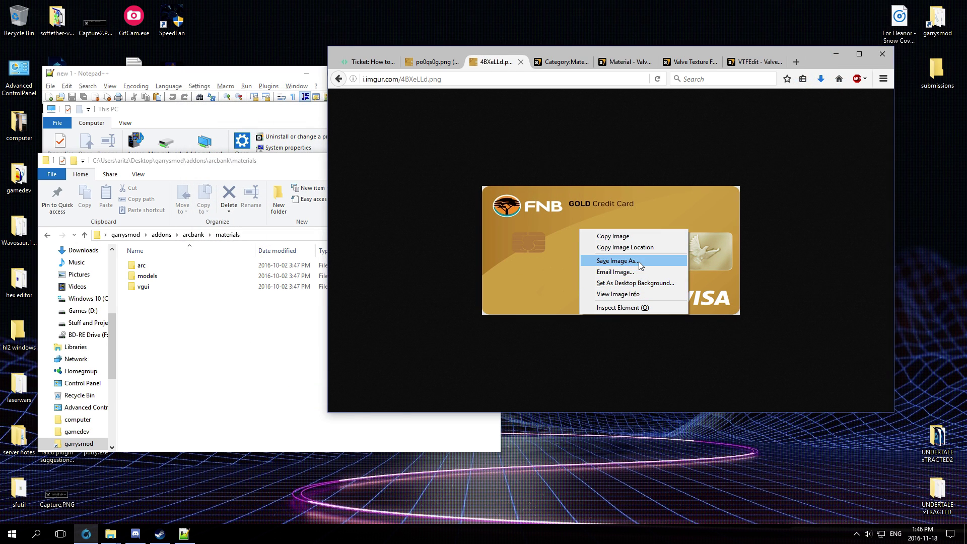
{"action": "left_click", "coordinate": [638, 260]}
{"action": "left_click", "coordinate": [317, 389]}
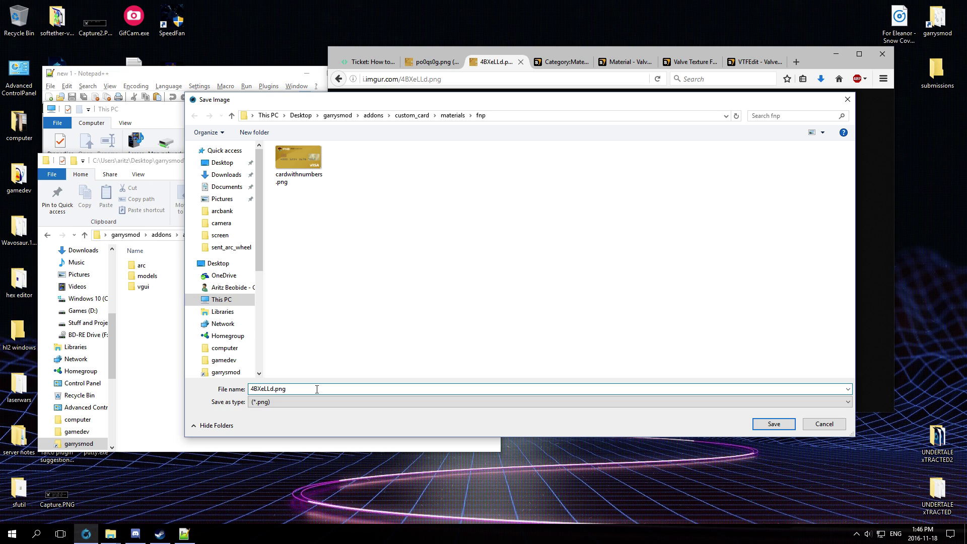
{"action": "key", "text": "ctrl+a"}
{"action": "type", "text": "card"}
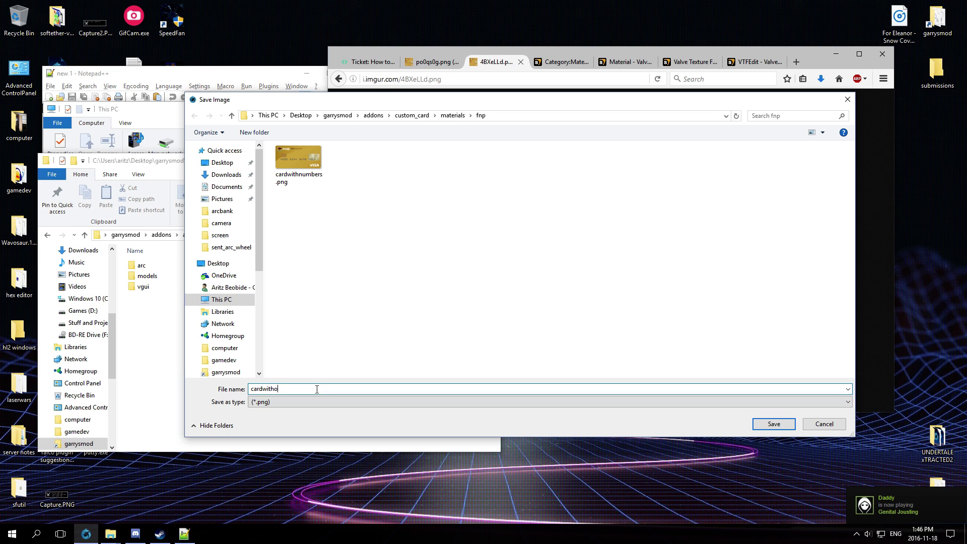
{"action": "key", "text": "Return"}
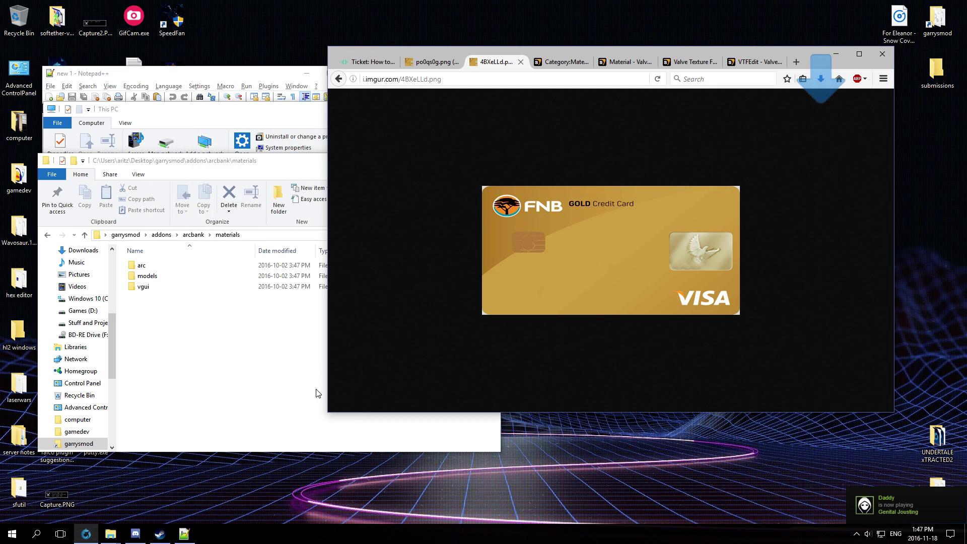
Bring the fnp folder forward, launch paint.net from Start search, and drop cardwithnumbers.png onto it.
{"action": "mouse_move", "coordinate": [110, 534]}
{"action": "left_click", "coordinate": [144, 506]}
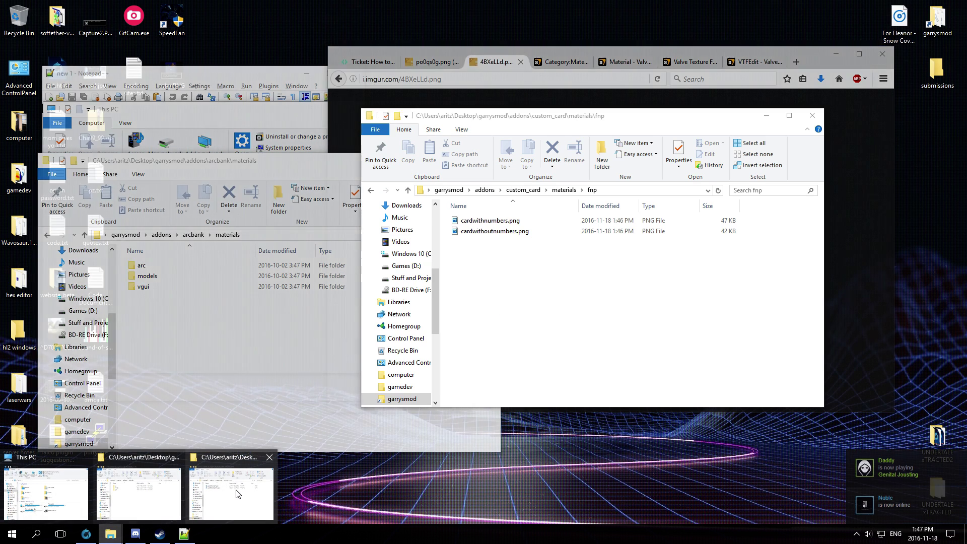
{"action": "left_click", "coordinate": [232, 494]}
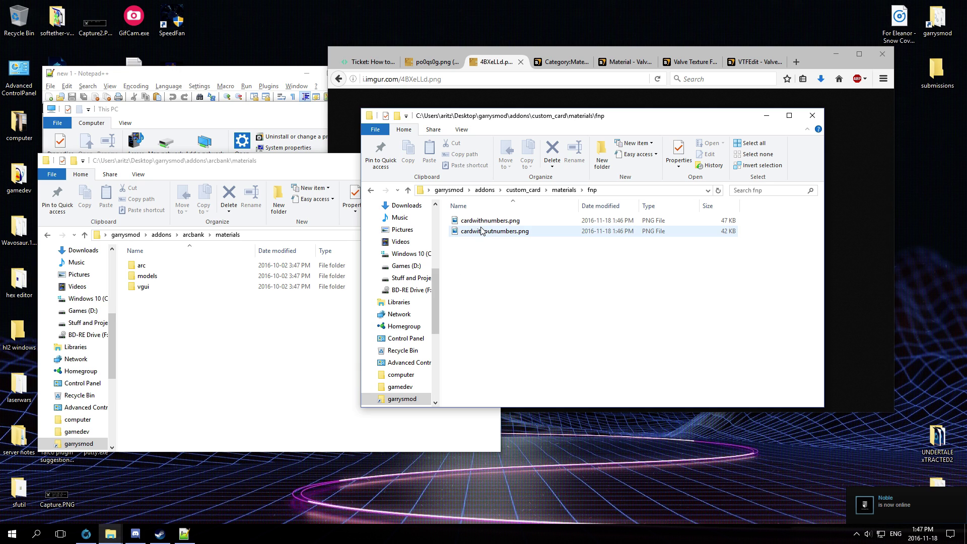
{"action": "left_click", "coordinate": [12, 534]}
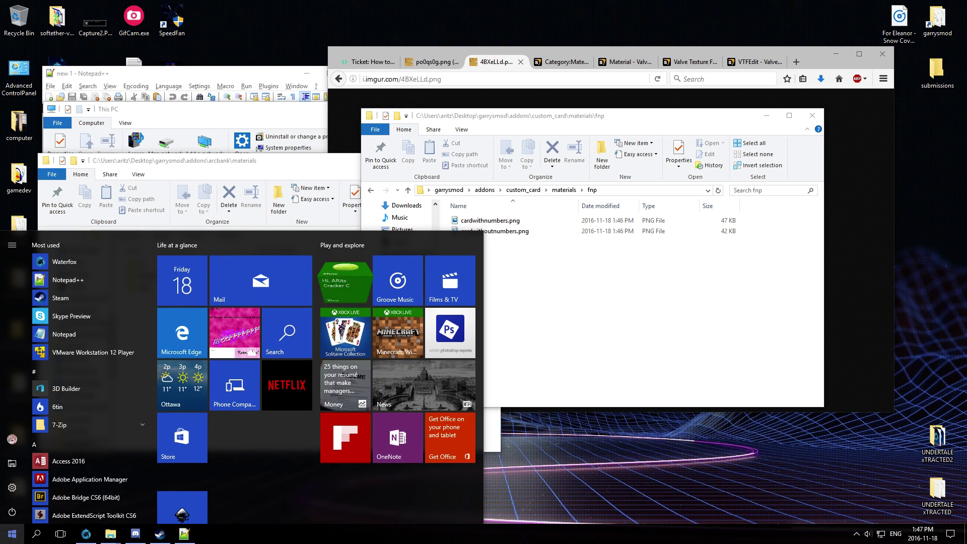
{"action": "type", "text": "paint"}
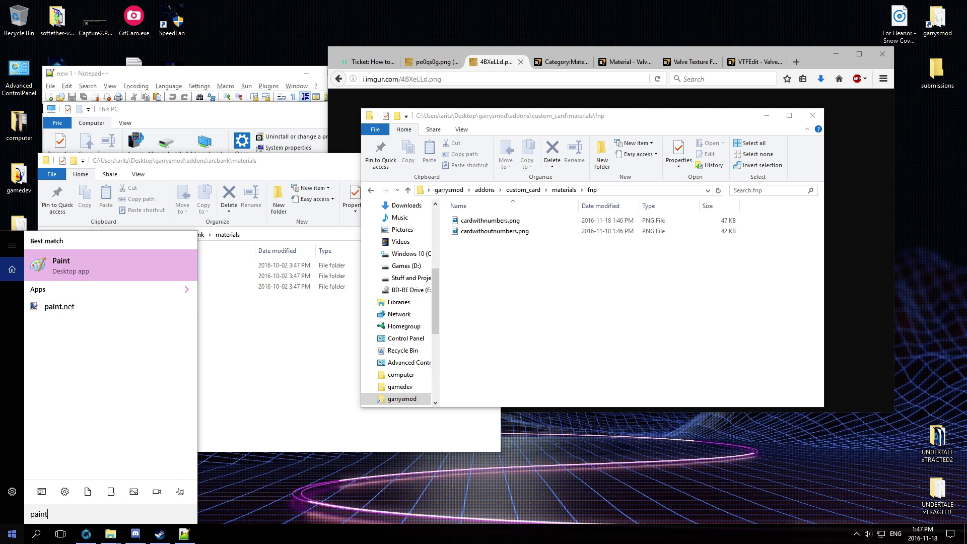
{"action": "left_click", "coordinate": [186, 252]}
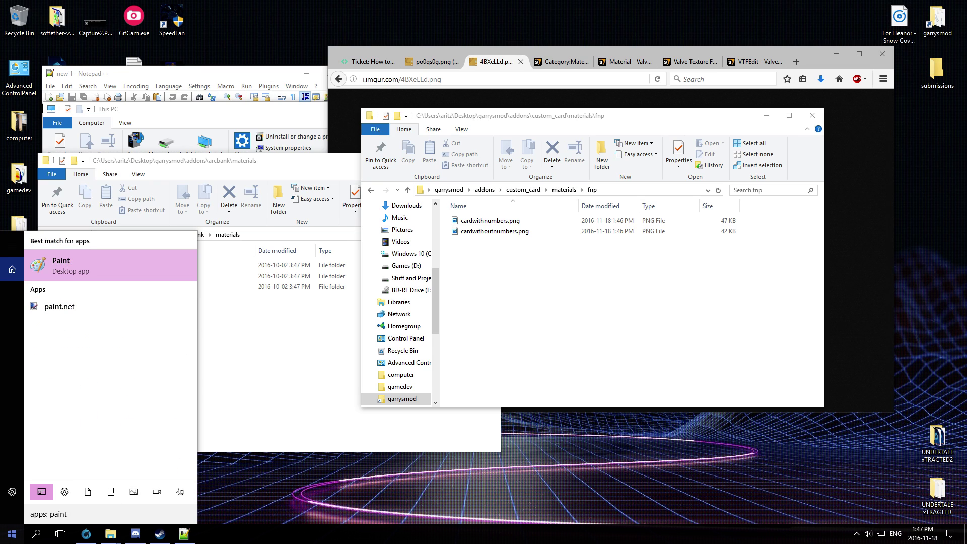
{"action": "left_click", "coordinate": [56, 307]}
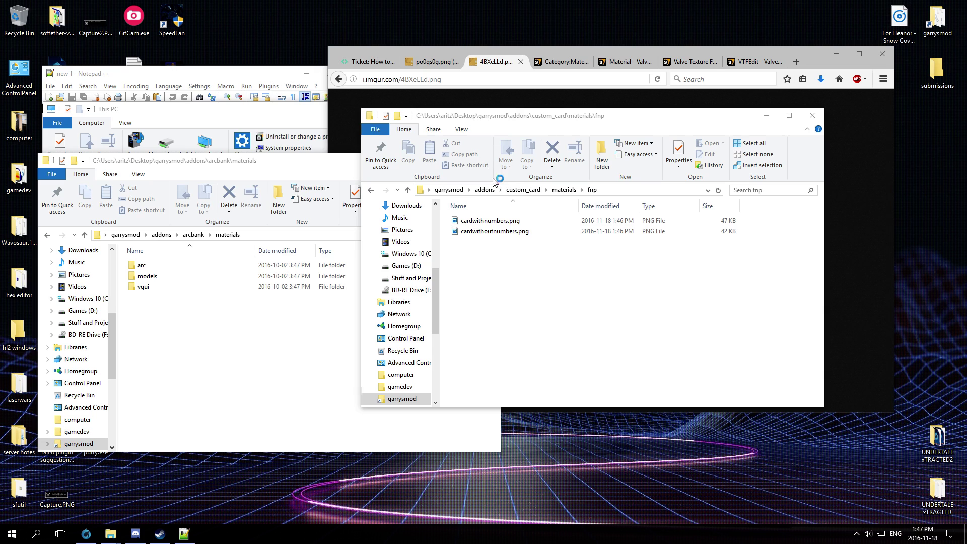
{"action": "mouse_move", "coordinate": [491, 221]}
{"action": "left_mouse_down"}
{"action": "mouse_move", "coordinate": [512, 226]}
{"action": "mouse_move", "coordinate": [309, 214]}
{"action": "mouse_move", "coordinate": [426, 272]}
{"action": "left_mouse_up"}
Open the dropped image and save it as cardwithnumbers.vtf (VTF type) in the fnp folder.
{"action": "left_click", "coordinate": [399, 244]}
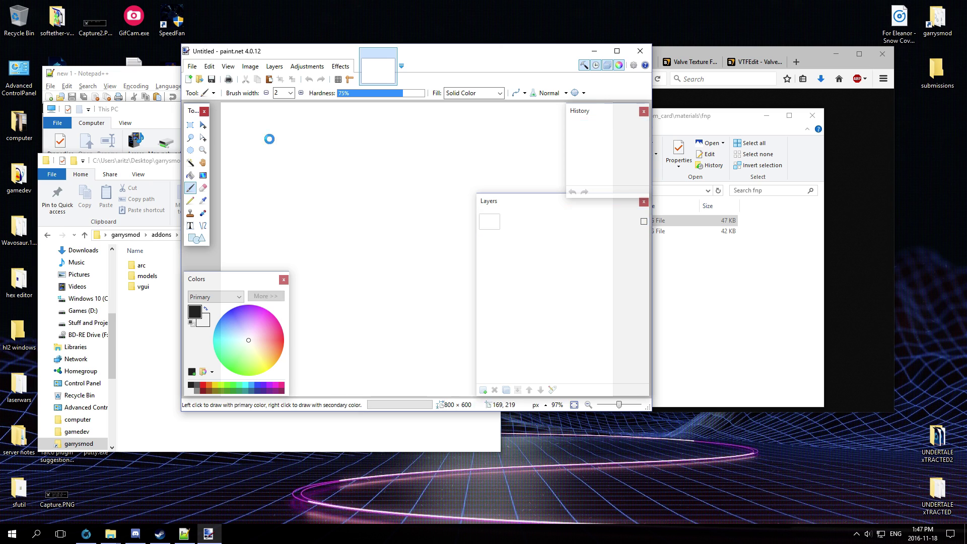
{"action": "left_click", "coordinate": [191, 67]}
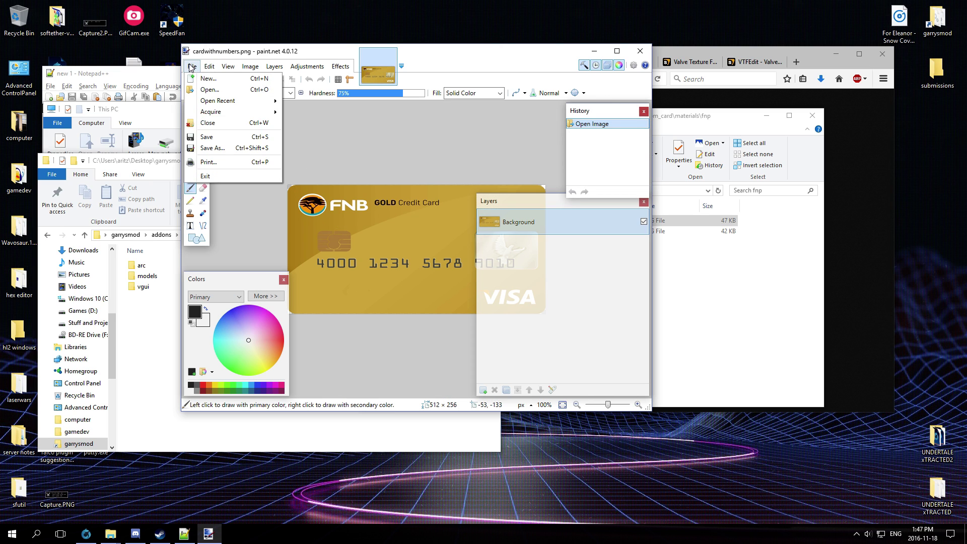
{"action": "left_click", "coordinate": [212, 148]}
{"action": "left_click", "coordinate": [349, 276]}
{"action": "left_click", "coordinate": [316, 345]}
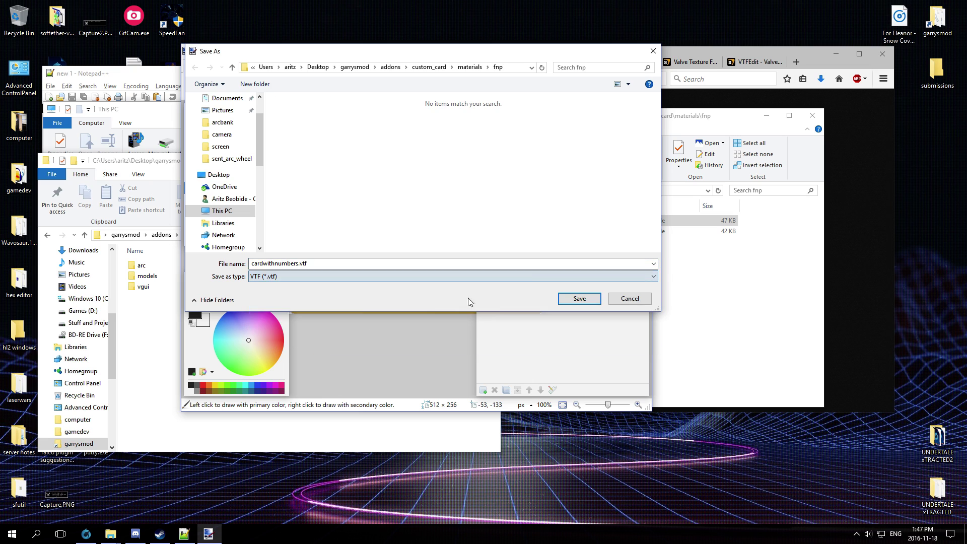
{"action": "left_click", "coordinate": [578, 299]}
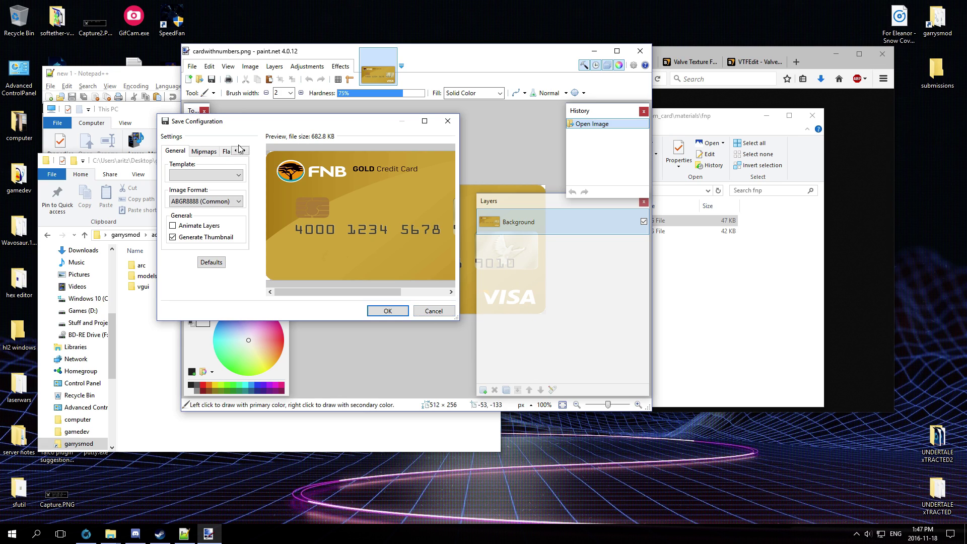
Review the VTF mipmap and flag export settings, then accept them with OK.
{"action": "left_click", "coordinate": [216, 151]}
{"action": "left_click", "coordinate": [245, 151]}
{"action": "left_click", "coordinate": [244, 151]}
{"action": "left_click", "coordinate": [174, 151]}
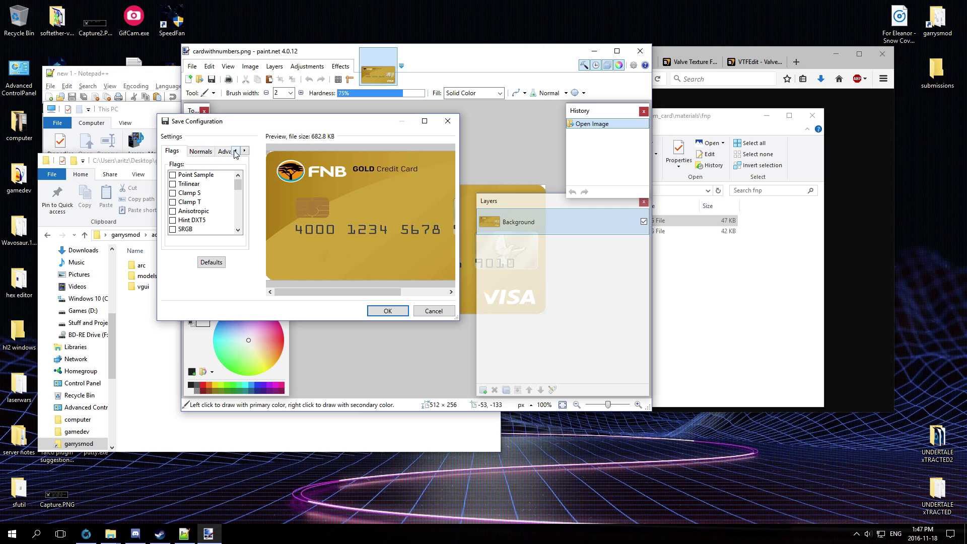
{"action": "left_click", "coordinate": [235, 151]}
{"action": "left_click", "coordinate": [235, 151]}
{"action": "left_click", "coordinate": [174, 150]}
{"action": "left_click", "coordinate": [387, 311]}
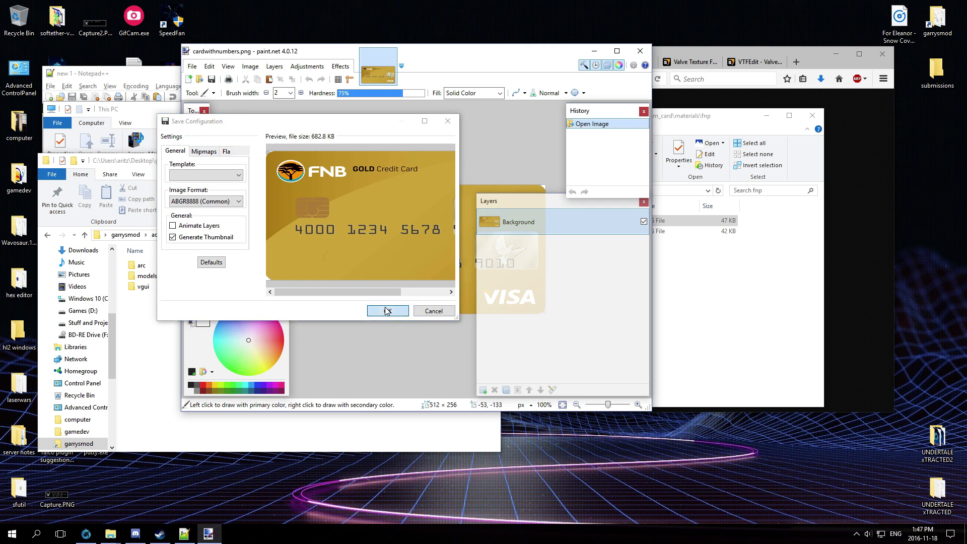
{"action": "left_click", "coordinate": [771, 266]}
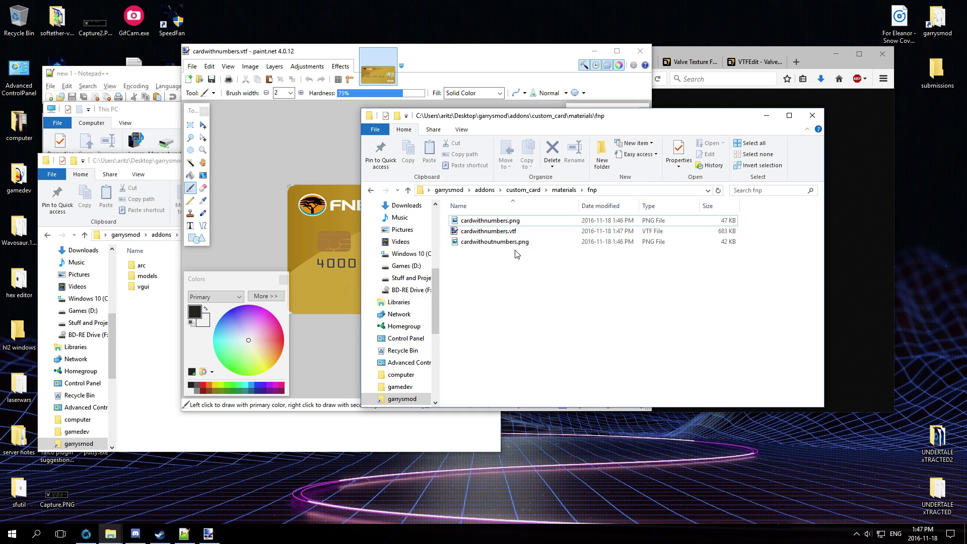
Open cardwithoutnumbers.png in paint.net and save it as cardwithoutnumbers.vtf in fnp.
{"action": "mouse_move", "coordinate": [504, 242]}
{"action": "left_mouse_down"}
{"action": "mouse_move", "coordinate": [224, 147]}
{"action": "mouse_move", "coordinate": [319, 225]}
{"action": "left_mouse_up"}
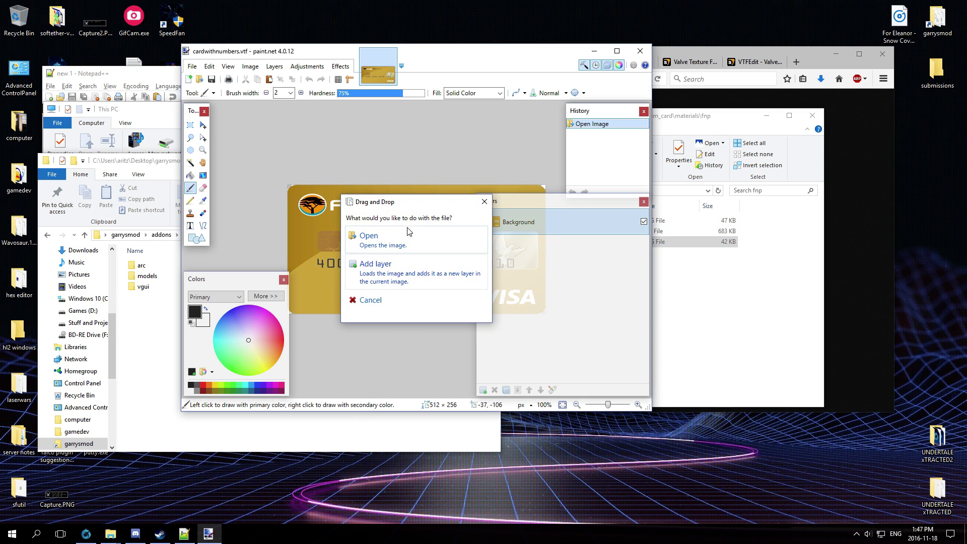
{"action": "left_click", "coordinate": [388, 250]}
{"action": "left_click", "coordinate": [192, 66]}
{"action": "left_click", "coordinate": [229, 156]}
{"action": "left_click", "coordinate": [297, 276]}
{"action": "left_click", "coordinate": [295, 350]}
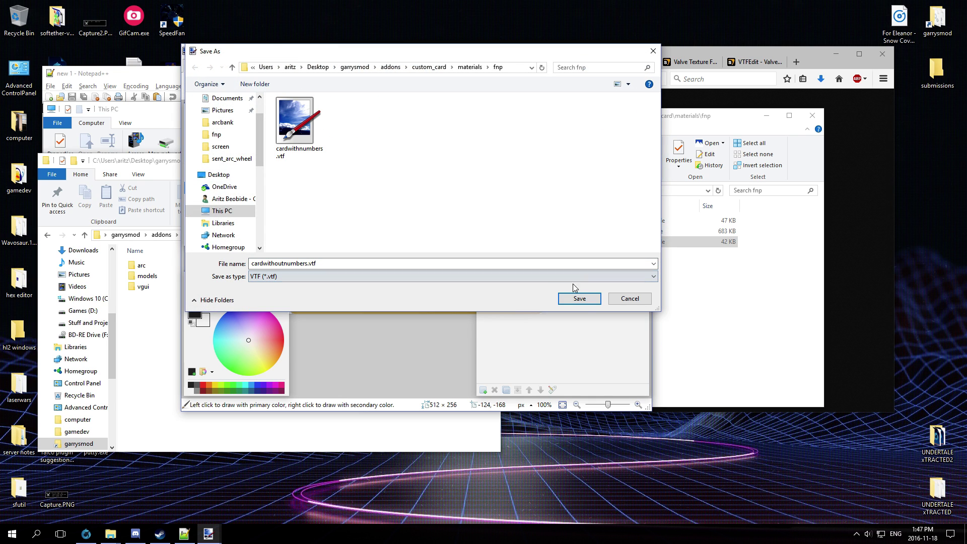
{"action": "left_click", "coordinate": [584, 300]}
{"action": "left_click", "coordinate": [388, 312]}
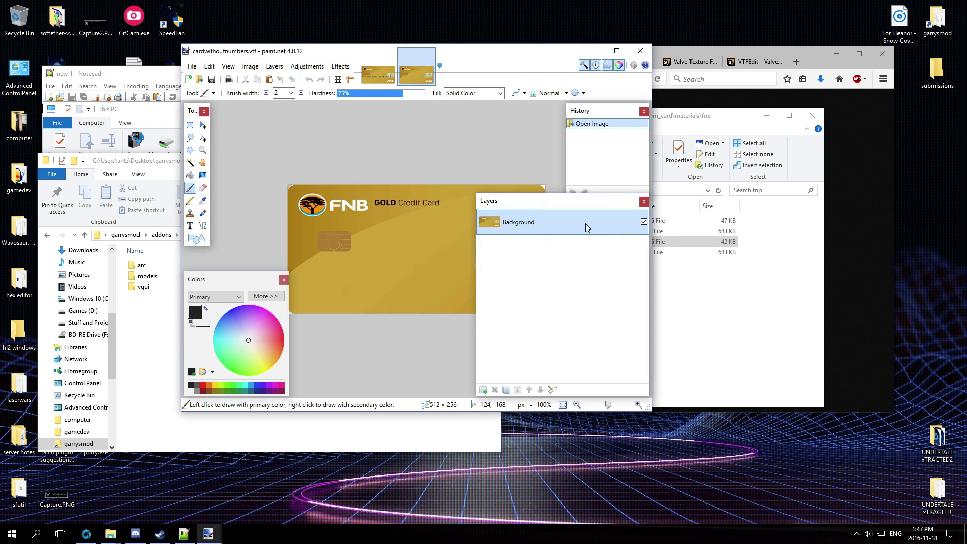
Close paint.net without saving changes.
{"action": "left_click", "coordinate": [689, 343]}
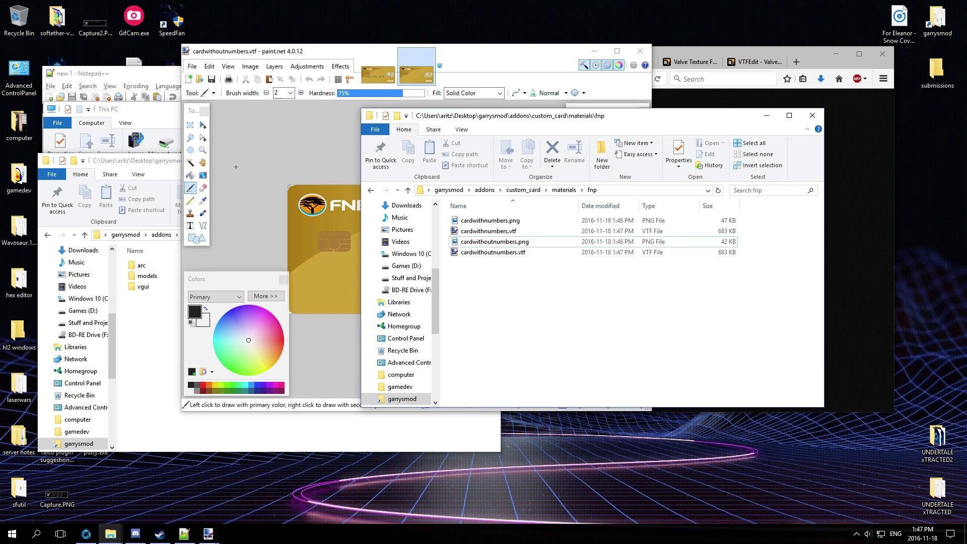
{"action": "left_click", "coordinate": [280, 136]}
{"action": "left_click", "coordinate": [640, 50]}
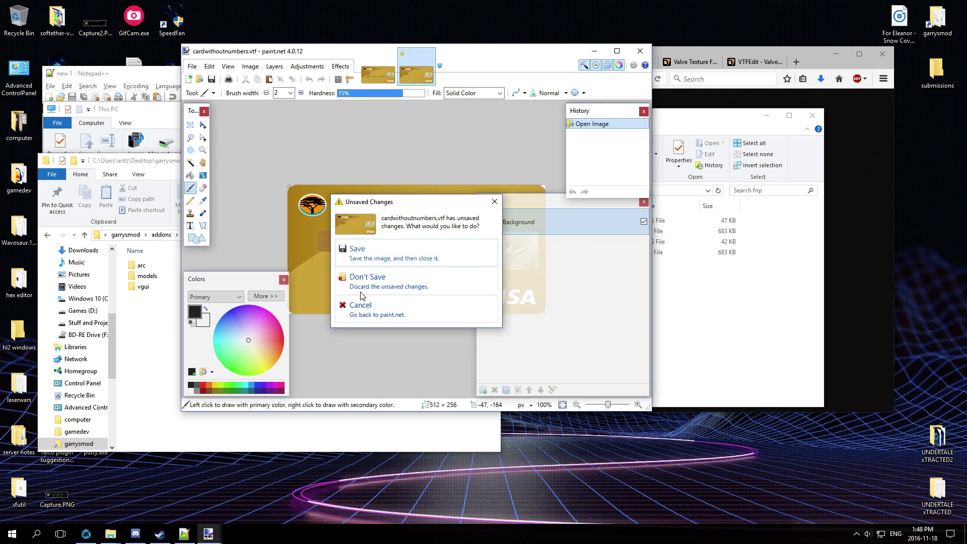
{"action": "left_click", "coordinate": [379, 288]}
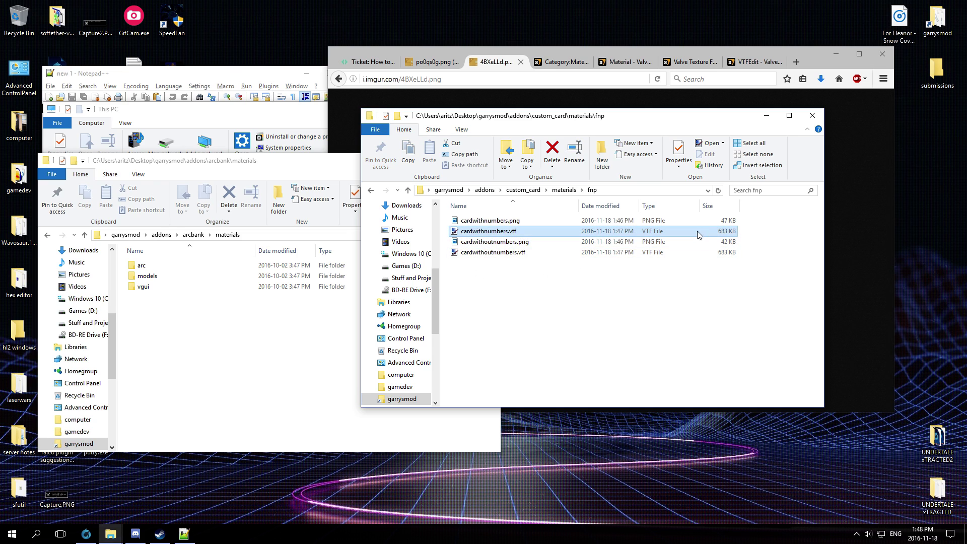
Browse to arcbank's arc/atm_base/screen folder and copy card.vmt into the fnp folder.
{"action": "left_click", "coordinate": [276, 333]}
{"action": "left_click", "coordinate": [631, 284]}
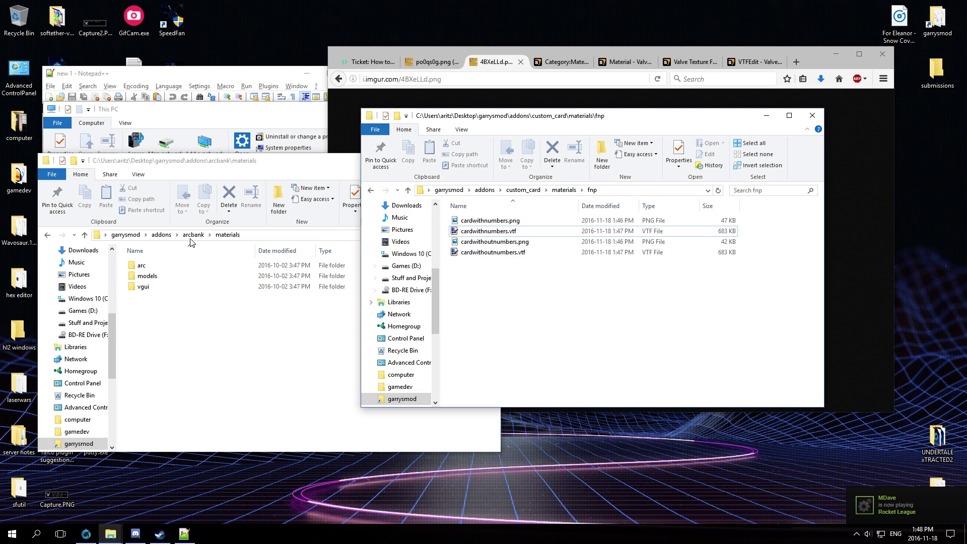
{"action": "left_click_drag", "start_coordinate": [252, 164], "coordinate": [201, 179]}
{"action": "double_click", "coordinate": [90, 280]}
{"action": "left_click", "coordinate": [107, 291]}
{"action": "double_click", "coordinate": [107, 291]}
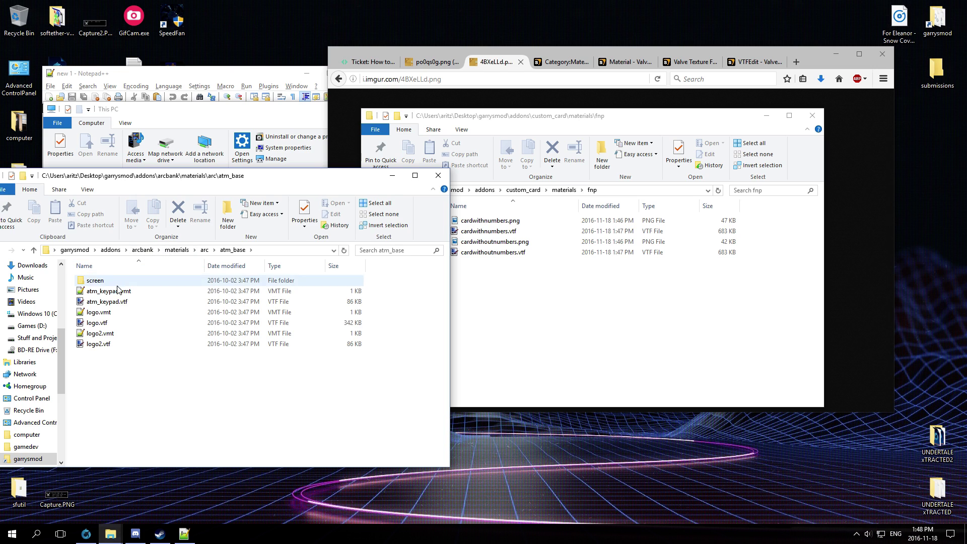
{"action": "double_click", "coordinate": [120, 280]}
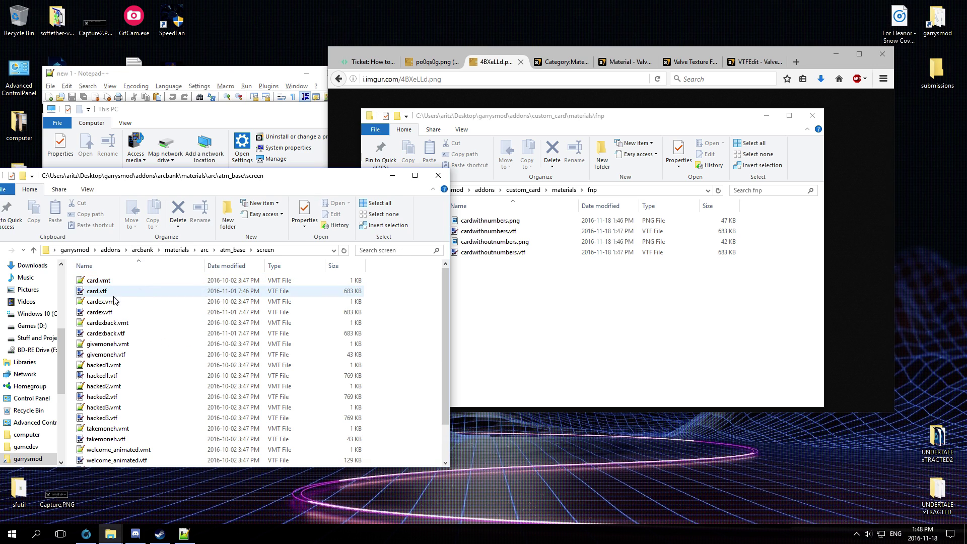
{"action": "left_click", "coordinate": [117, 286]}
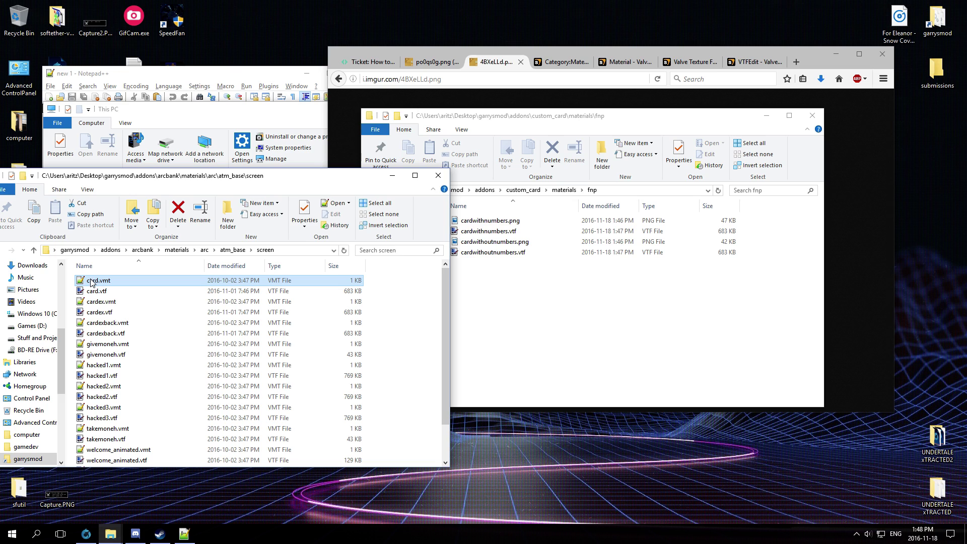
{"action": "left_click_drag", "start_coordinate": [93, 283], "coordinate": [528, 341]}
{"action": "left_click", "coordinate": [545, 358]}
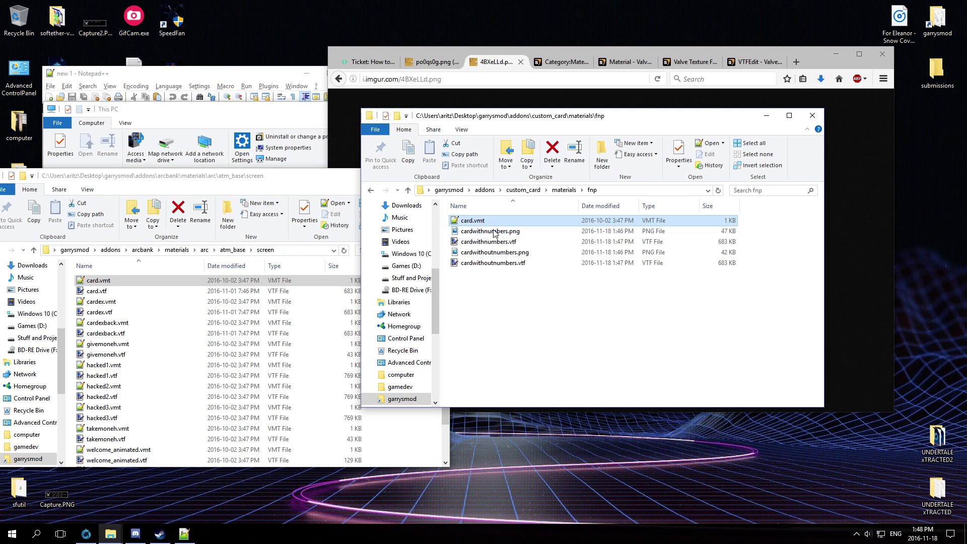
Rename the copied card.vmt in fnp to cardwithnumbers.vmt.
{"action": "right_click", "coordinate": [477, 244]}
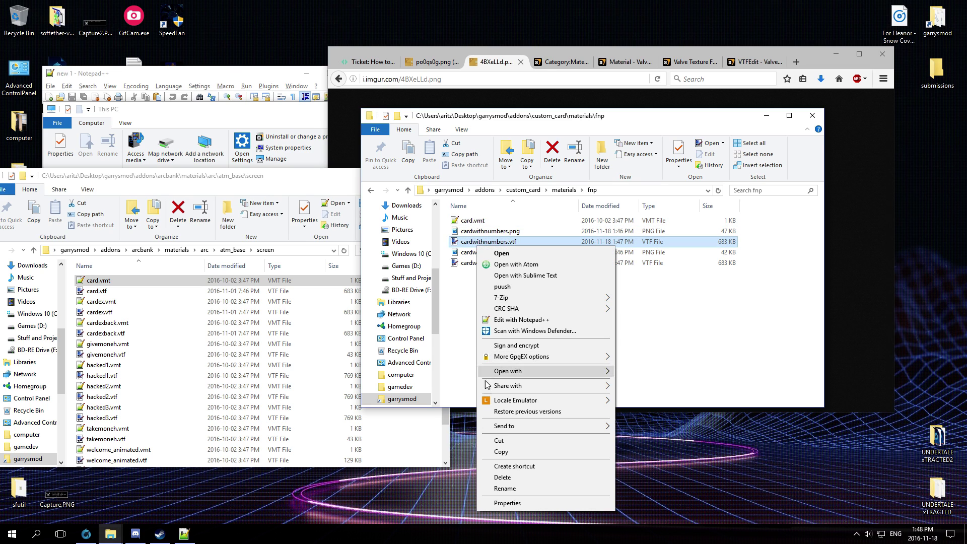
{"action": "key", "text": "Escape"}
{"action": "left_click", "coordinate": [472, 220]}
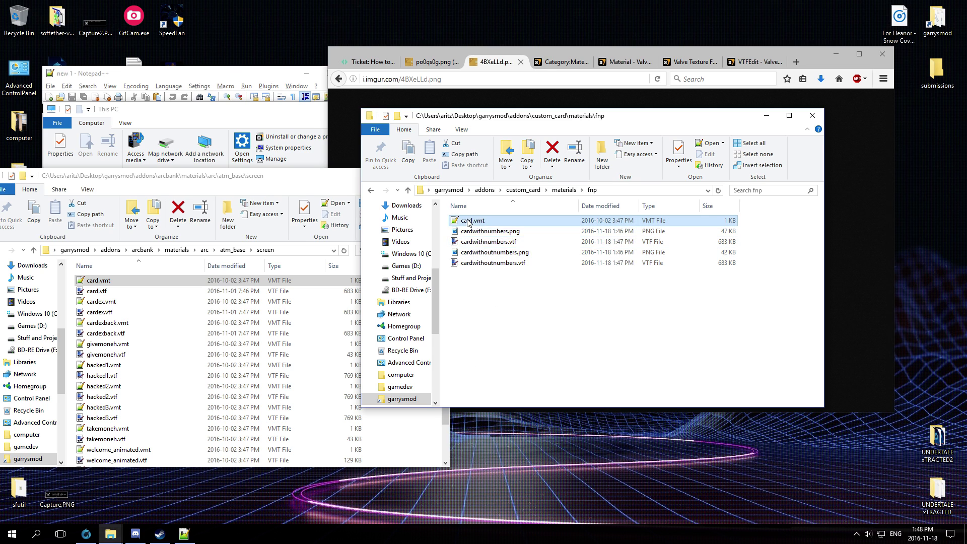
{"action": "right_click", "coordinate": [472, 221]}
{"action": "left_click", "coordinate": [491, 461]}
{"action": "key", "text": "ctrl+v"}
{"action": "key", "text": "Return"}
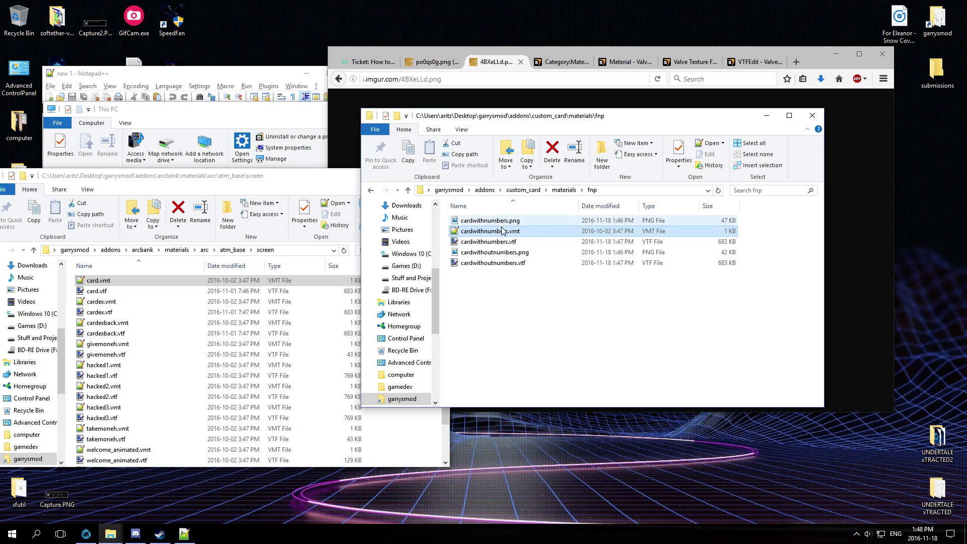
Open cardwithnumbers.vmt in Notepad++ and look over its material parameters.
{"action": "double_click", "coordinate": [524, 232]}
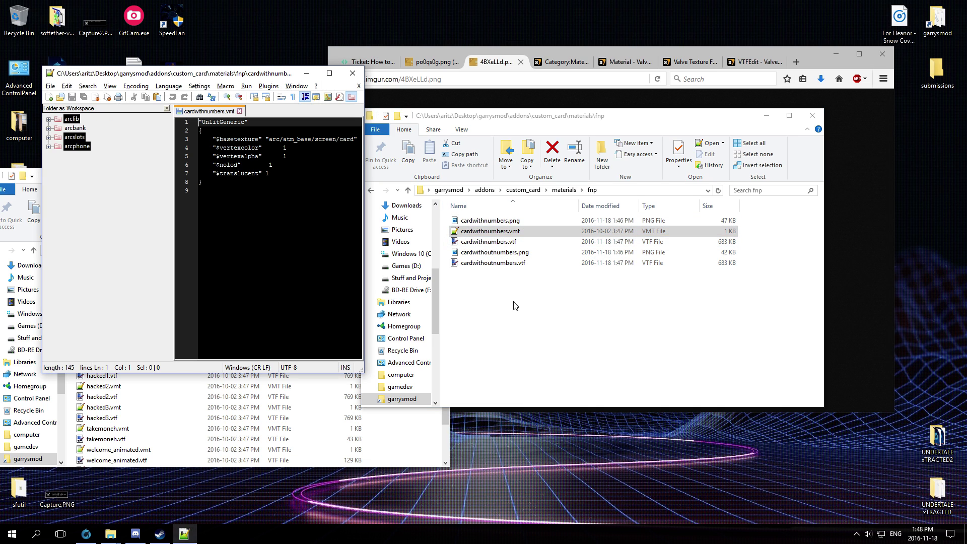
{"action": "left_click_drag", "start_coordinate": [273, 191], "coordinate": [201, 132]}
{"action": "left_click", "coordinate": [208, 123]}
{"action": "left_click_drag", "start_coordinate": [229, 182], "coordinate": [304, 160]}
{"action": "left_click", "coordinate": [232, 181]}
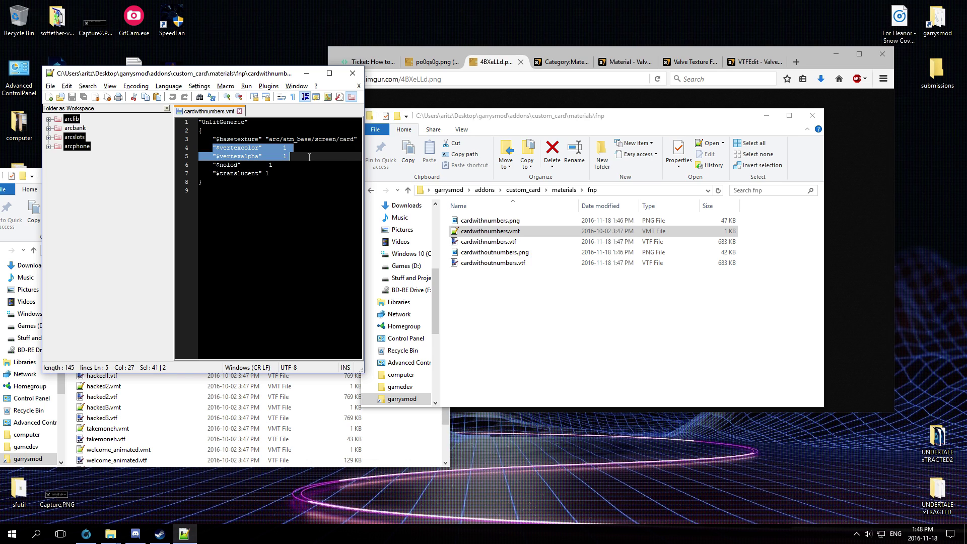
{"action": "double_click", "coordinate": [309, 157]}
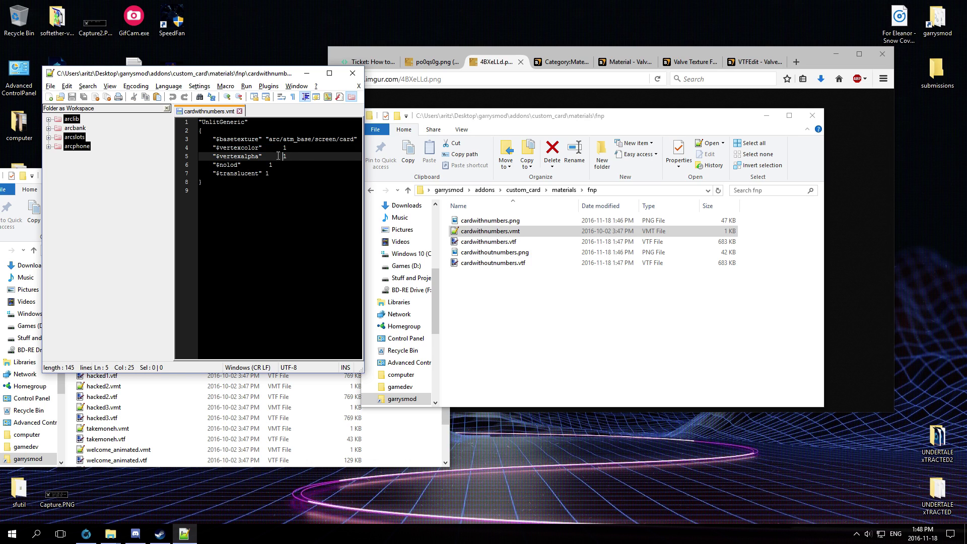
{"action": "left_click_drag", "start_coordinate": [277, 155], "coordinate": [265, 152]}
{"action": "mouse_move", "coordinate": [212, 165]}
{"action": "left_mouse_down"}
{"action": "mouse_move", "coordinate": [312, 163]}
{"action": "mouse_move", "coordinate": [205, 170]}
{"action": "left_mouse_up"}
{"action": "left_click", "coordinate": [289, 175]}
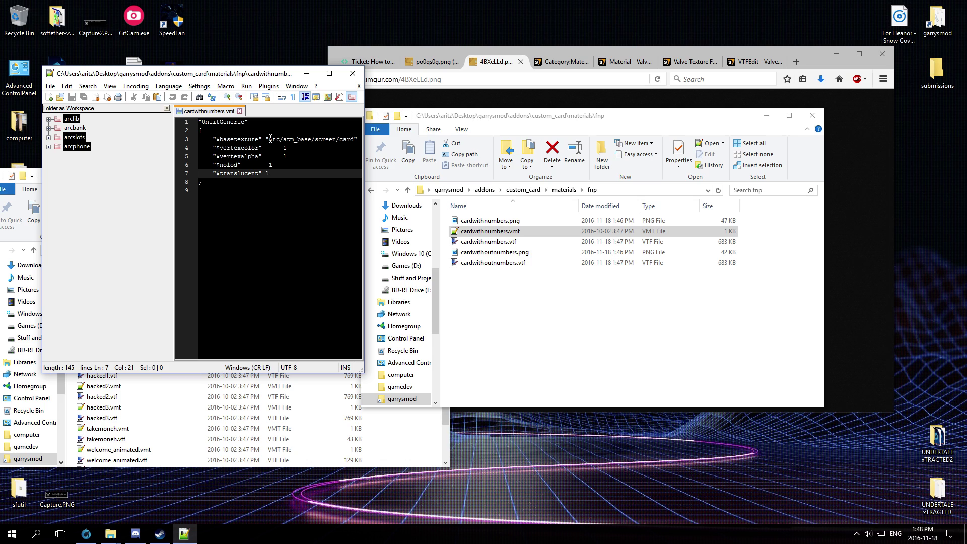
Set the $basetexture path to fnp/cardwithnumbers, save, and close the file.
{"action": "left_click_drag", "start_coordinate": [270, 139], "coordinate": [356, 138]}
{"action": "type", "text": "fps"}
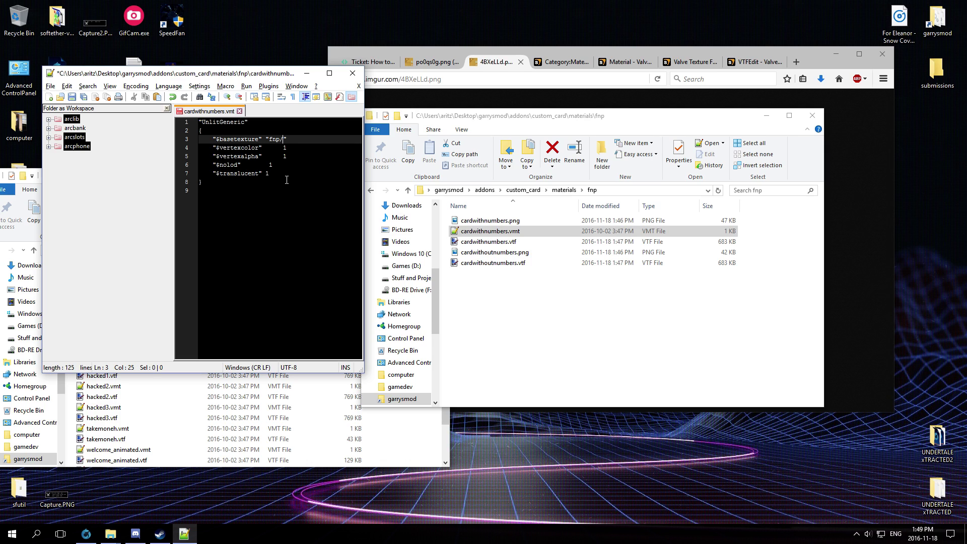
{"action": "right_click", "coordinate": [486, 243]}
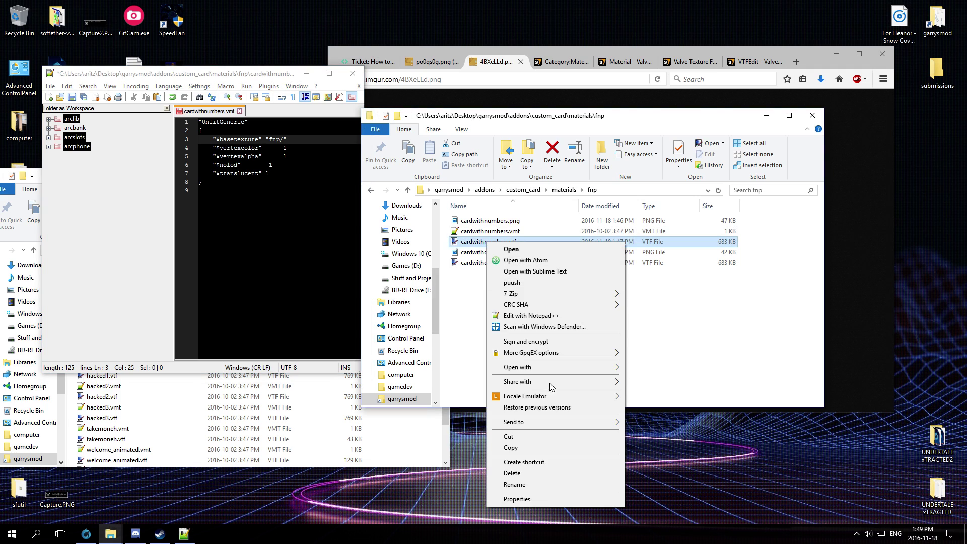
{"action": "left_click", "coordinate": [514, 485]}
{"action": "key", "text": "ctrl+c"}
{"action": "left_click", "coordinate": [278, 139]}
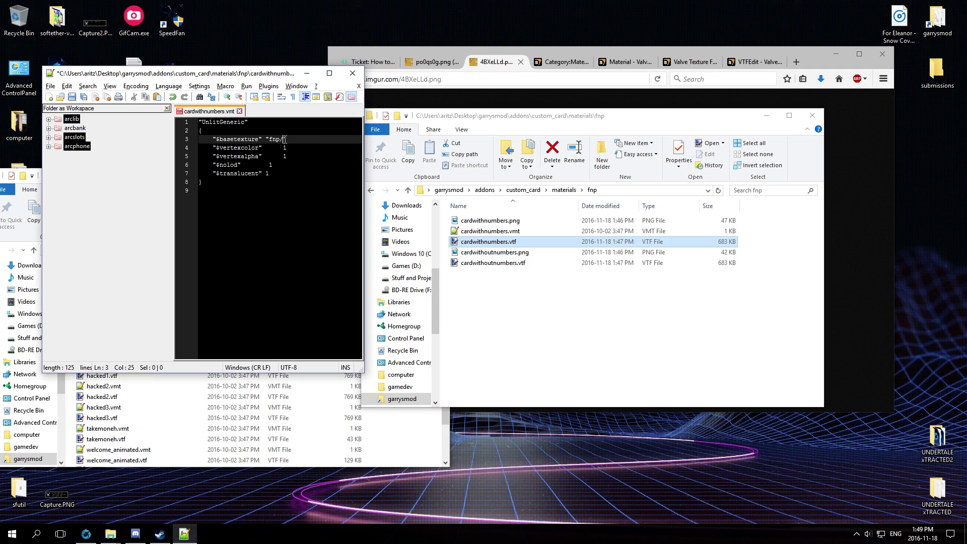
{"action": "key", "text": "ctrl+v"}
{"action": "key", "text": "ctrl+s"}
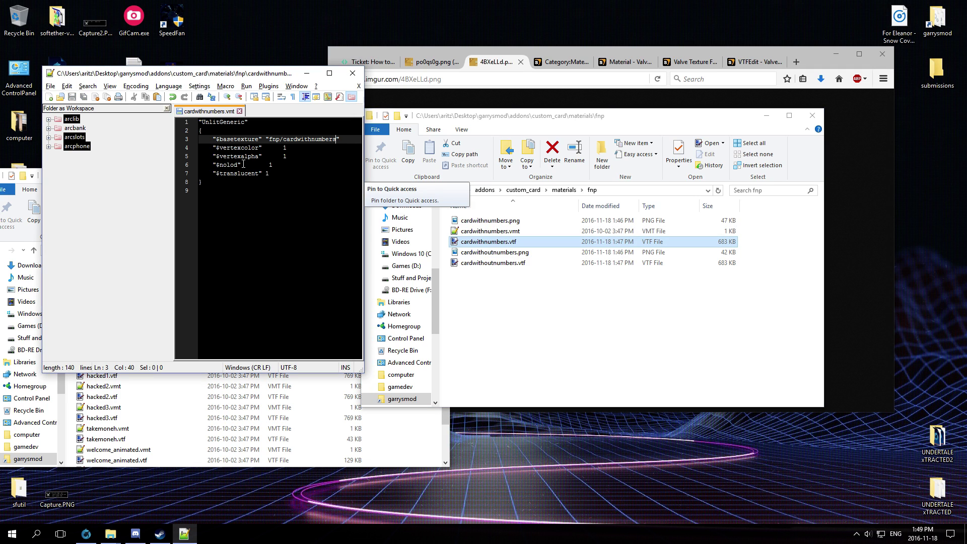
{"action": "left_click", "coordinate": [353, 73]}
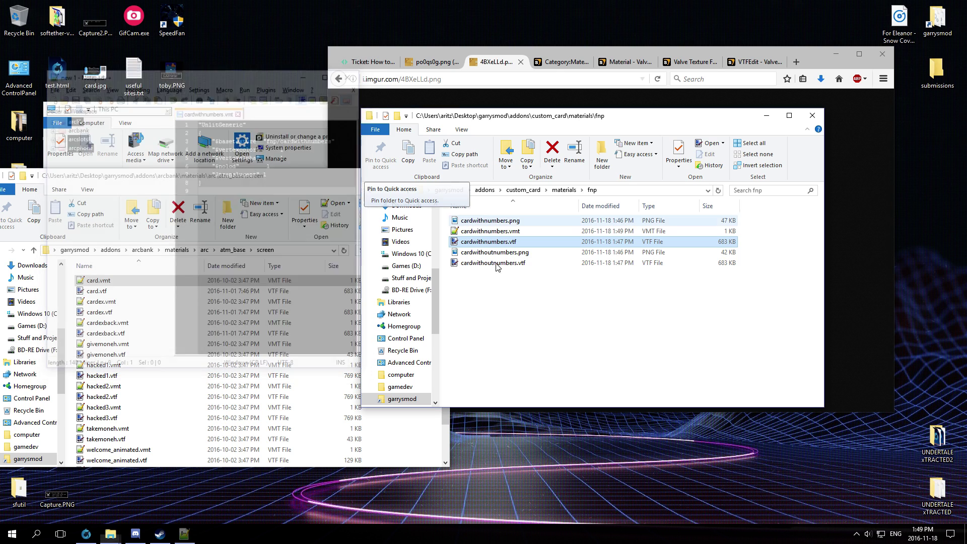
Duplicate cardwithnumbers.vmt in fnp and name the copy cardwithoutnumbers.vmt.
{"action": "left_click", "coordinate": [530, 233]}
{"action": "key", "text": "ctrl+c"}
{"action": "left_click", "coordinate": [545, 317]}
{"action": "key", "text": "ctrl+v"}
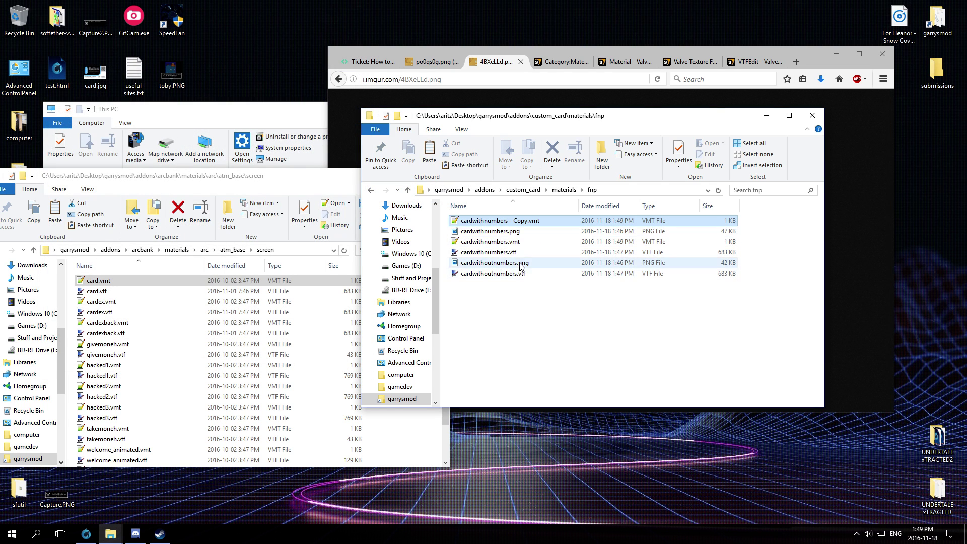
{"action": "right_click", "coordinate": [512, 223]}
{"action": "left_click", "coordinate": [529, 464]}
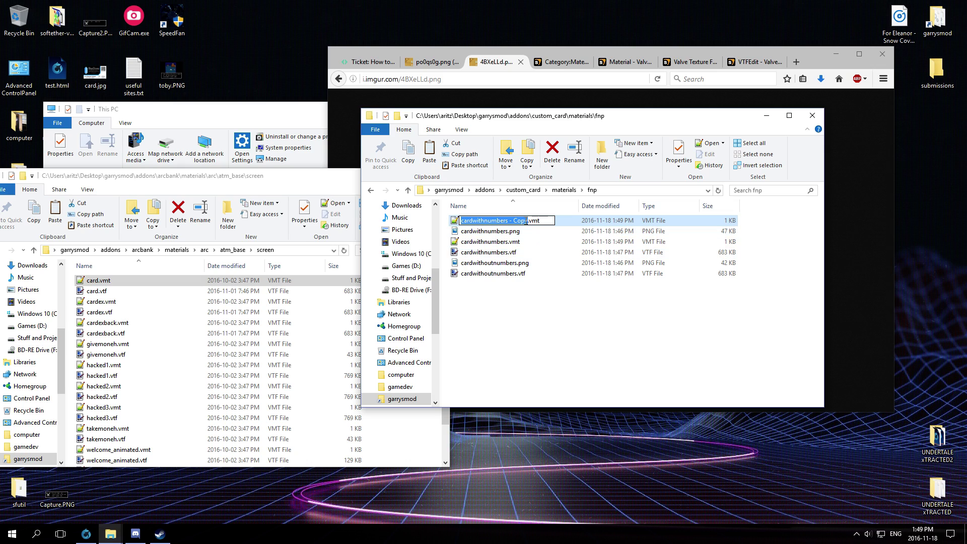
{"action": "type", "text": "ca"}
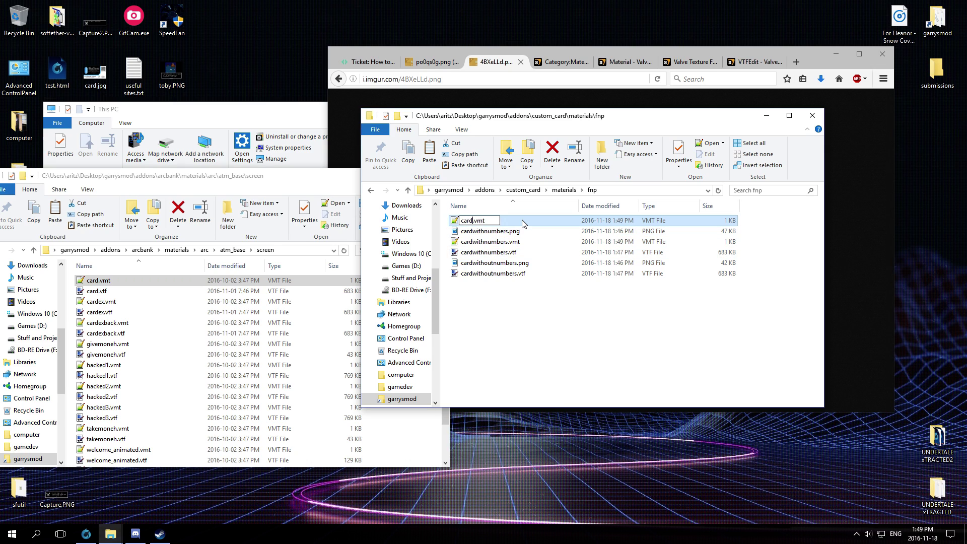
{"action": "type", "text": "rdwithoutnumbers"}
{"action": "key", "text": "Return"}
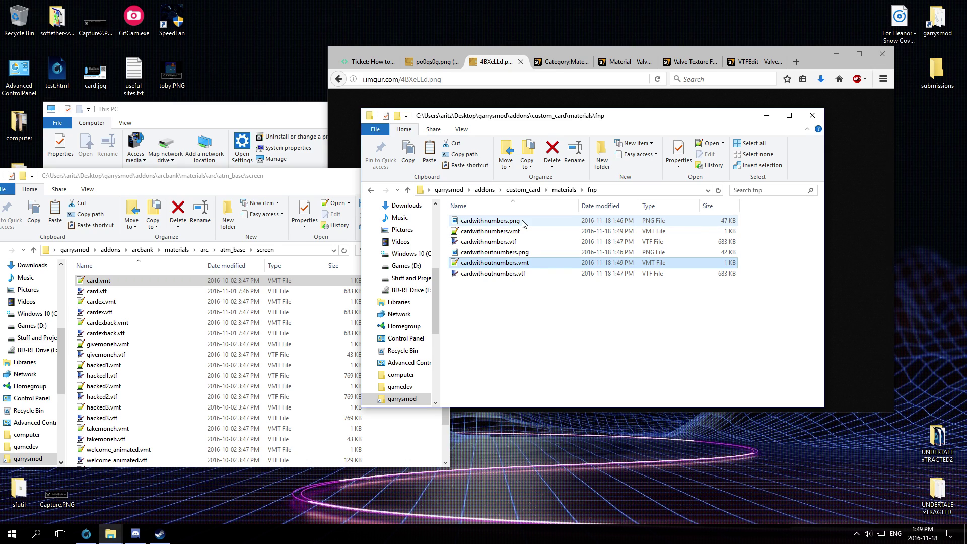
Change cardwithoutnumbers.vmt's texture path to fnp/cardwithoutnumbers, close Notepad++, and return to arcbank's arc folder.
{"action": "double_click", "coordinate": [537, 262]}
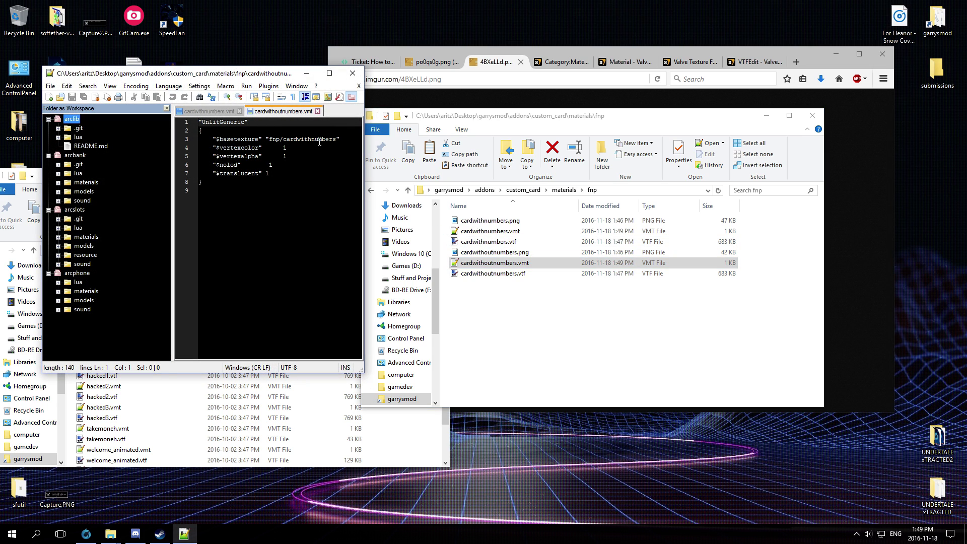
{"action": "left_click", "coordinate": [316, 142]}
{"action": "type", "text": "out"}
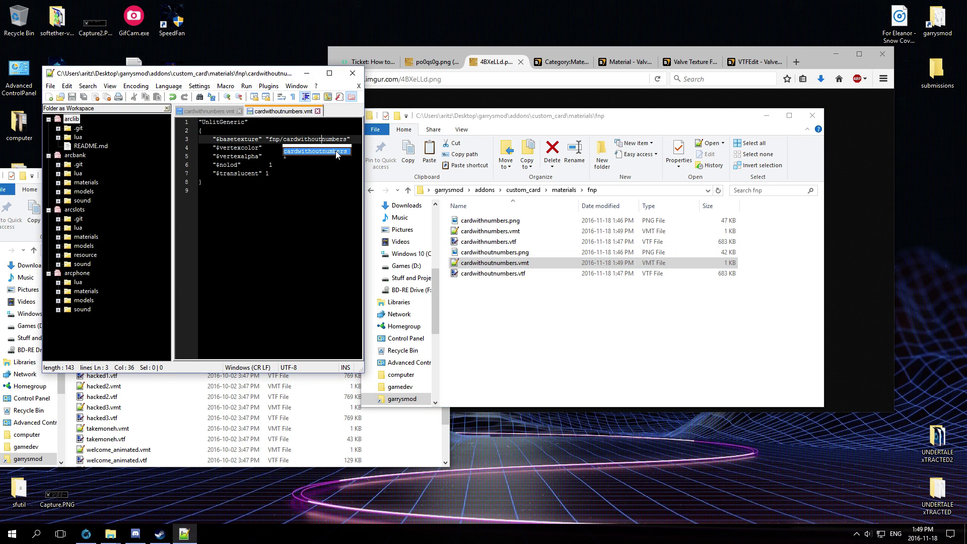
{"action": "key", "text": "Escape"}
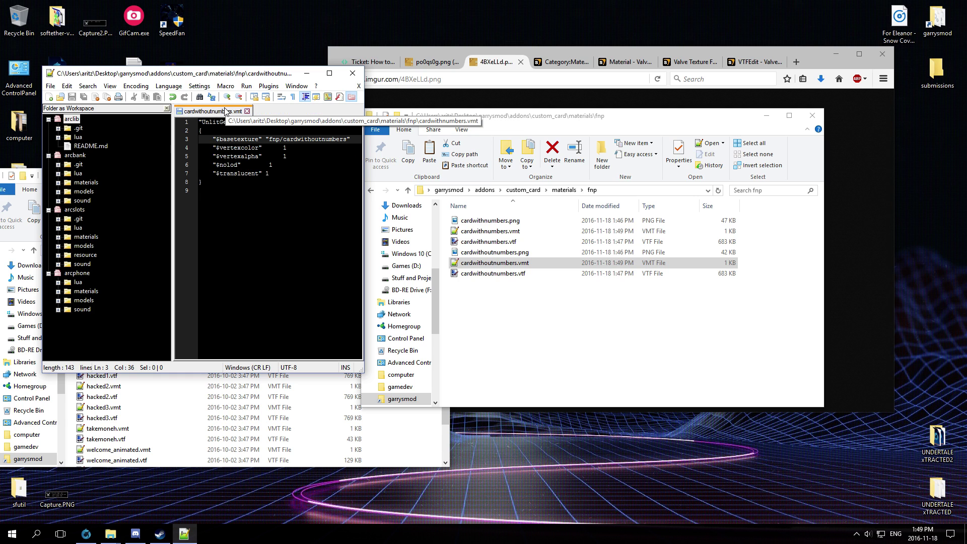
{"action": "left_click", "coordinate": [317, 111]}
{"action": "left_click", "coordinate": [353, 74]}
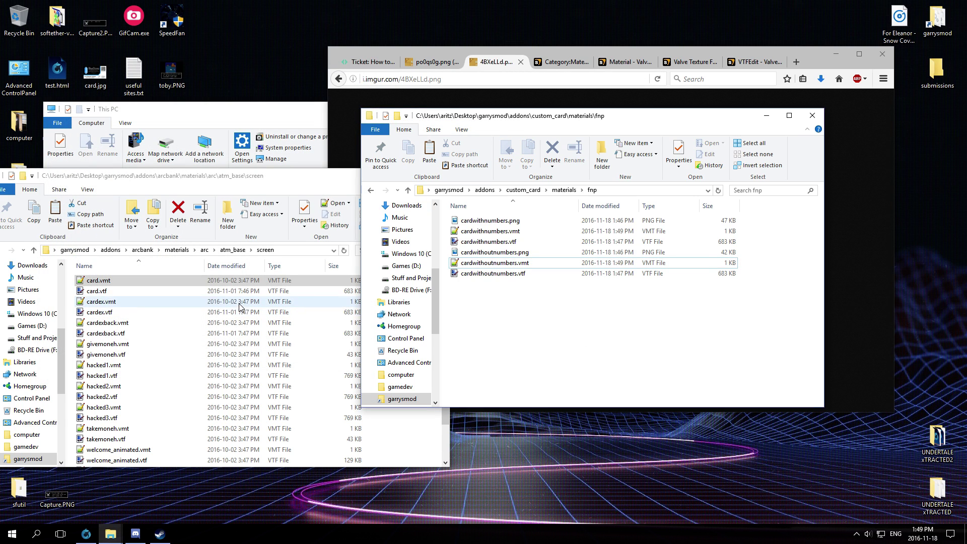
{"action": "left_click", "coordinate": [232, 253]}
{"action": "left_click", "coordinate": [204, 250]}
Move cardex.vmt from arc\card into fnp as cardwithnumbersmodel.vmt and open it in Notepad++.
{"action": "double_click", "coordinate": [103, 301]}
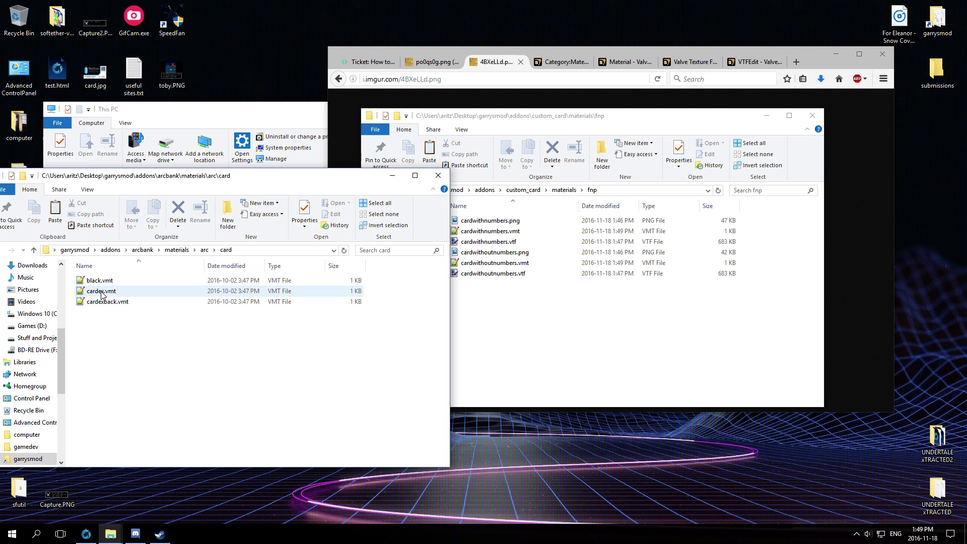
{"action": "left_click_drag", "start_coordinate": [101, 294], "coordinate": [564, 313]}
{"action": "right_click", "coordinate": [476, 222]}
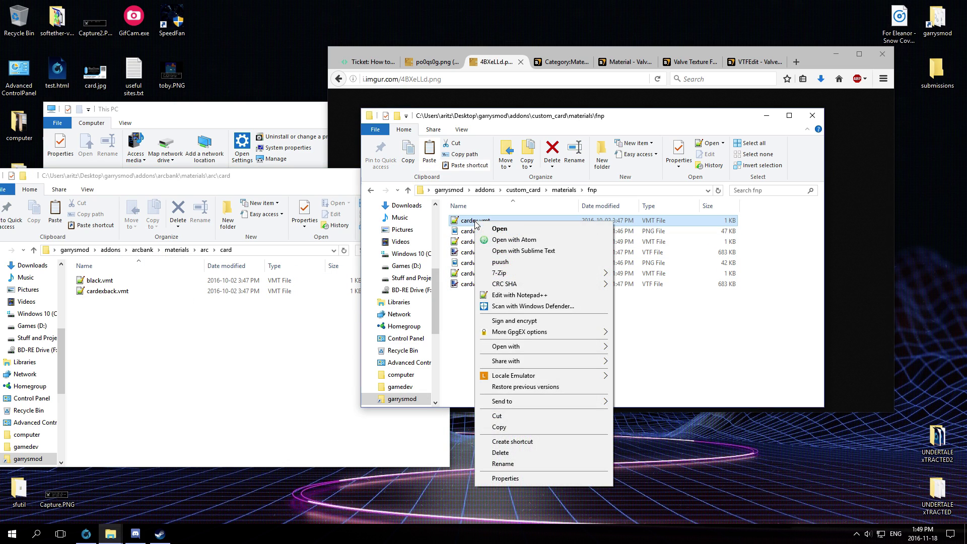
{"action": "left_click", "coordinate": [502, 464]}
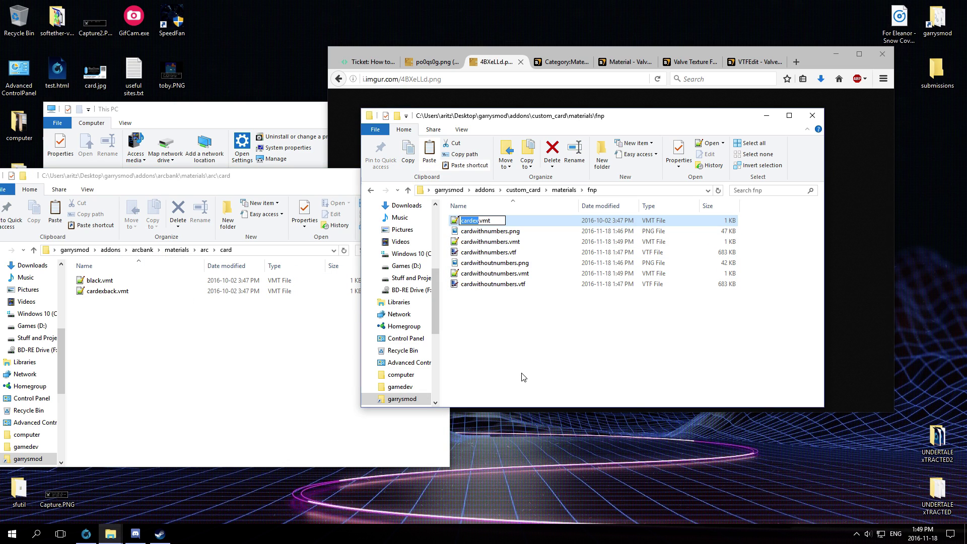
{"action": "type", "text": "cardwithnumbersmodel"}
{"action": "key", "text": "Return"}
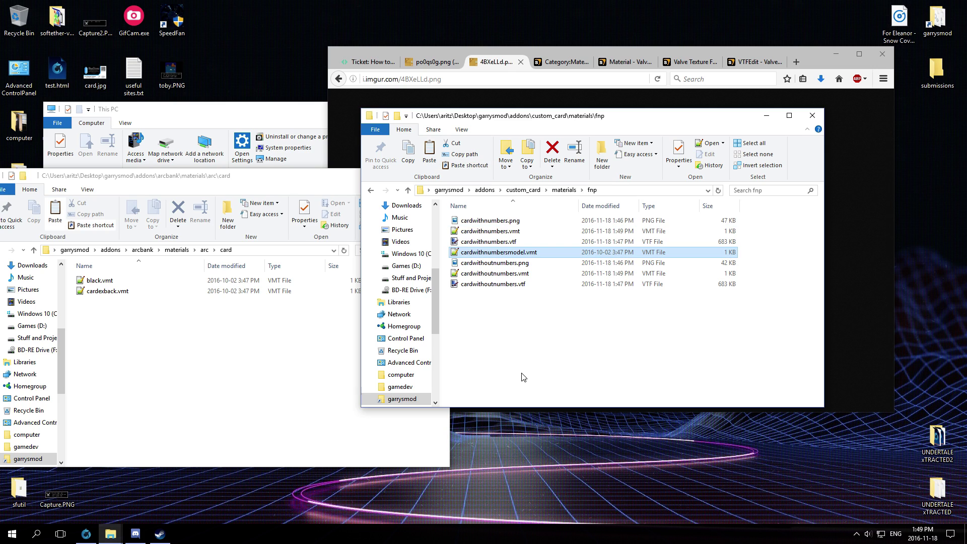
{"action": "key", "text": "Return"}
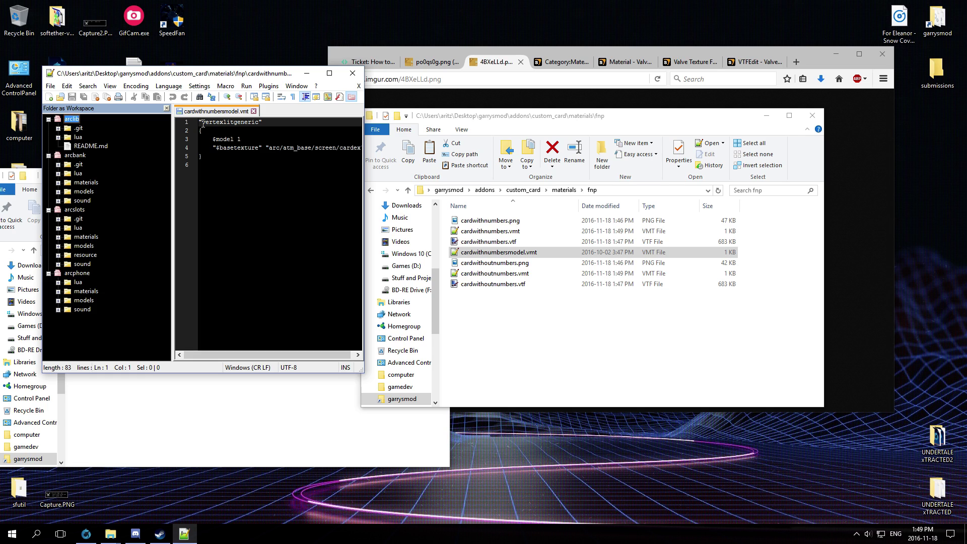
Check the shader line against the Material and Valve Texture Format wiki pages, then return to fnp.
{"action": "left_click_drag", "start_coordinate": [202, 123], "coordinate": [249, 138]}
{"action": "left_click_drag", "start_coordinate": [206, 355], "coordinate": [186, 353]}
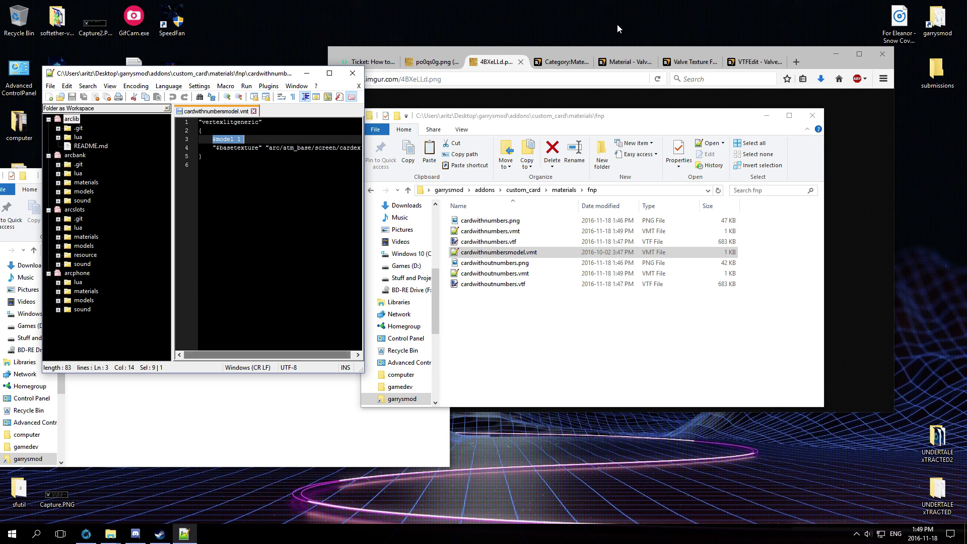
{"action": "left_click", "coordinate": [620, 62]}
{"action": "left_click", "coordinate": [685, 61]}
{"action": "scroll", "coordinate": [504, 110], "scroll_direction": "up", "scroll_amount": 10}
{"action": "left_click", "coordinate": [621, 61]}
{"action": "scroll", "coordinate": [597, 159], "scroll_direction": "down", "scroll_amount": 15}
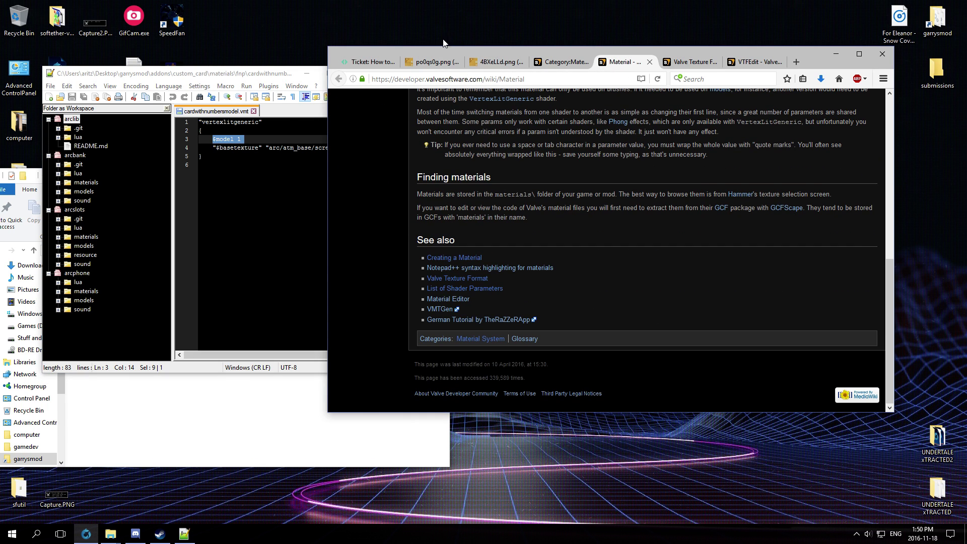
{"action": "left_click", "coordinate": [433, 61]}
{"action": "left_click", "coordinate": [621, 62]}
{"action": "left_click_drag", "start_coordinate": [528, 50], "coordinate": [678, 149]}
{"action": "left_click", "coordinate": [452, 123]}
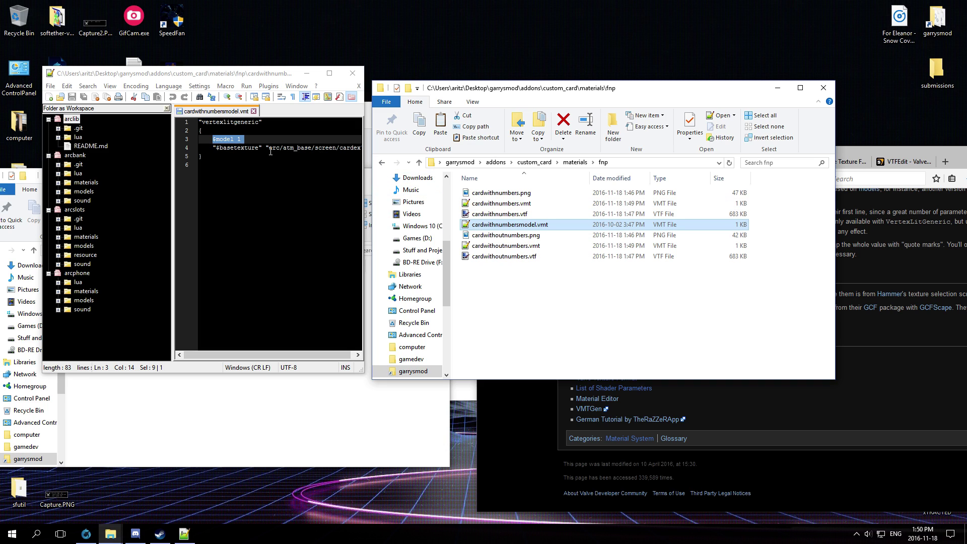
Overwrite line 4's old texture path with the start of the fnp path and save.
{"action": "left_click_drag", "start_coordinate": [269, 148], "coordinate": [366, 150]}
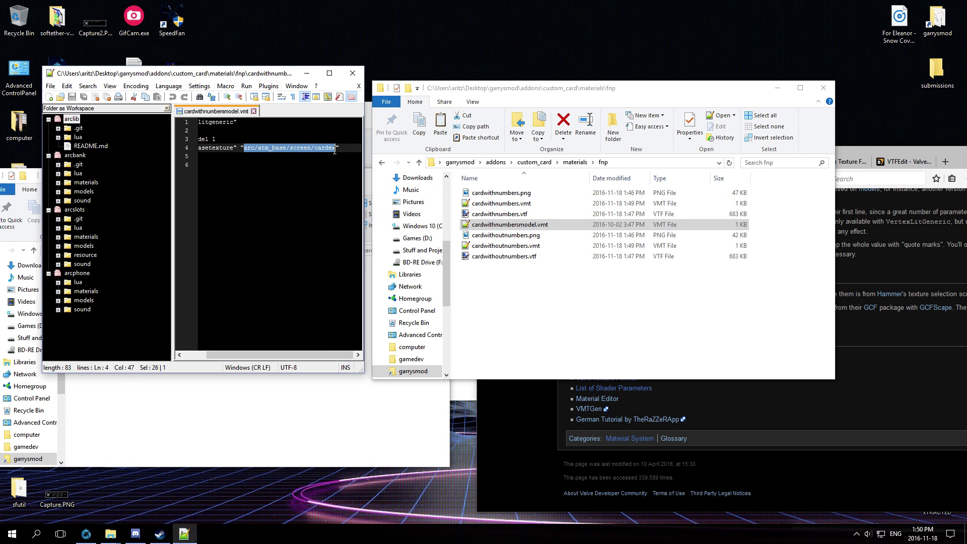
{"action": "type", "text": "fnp"}
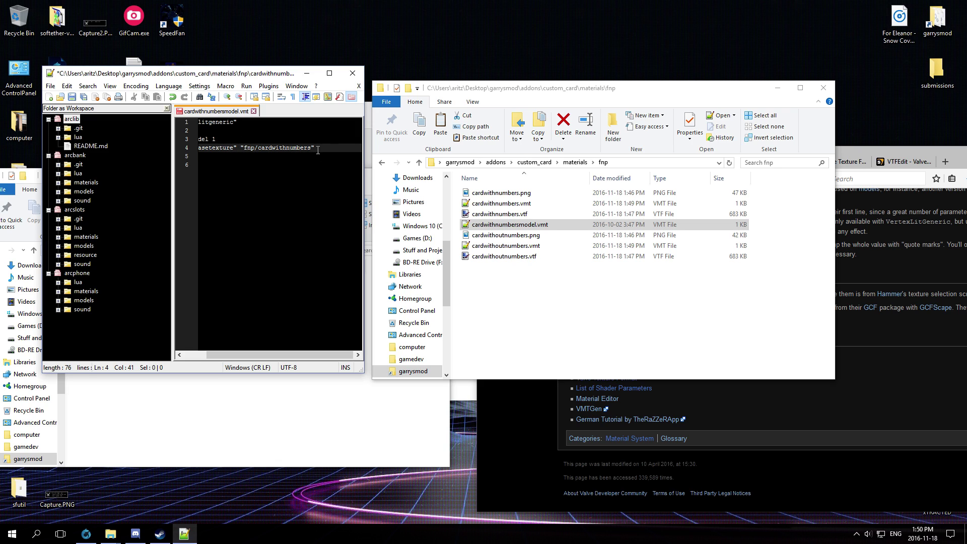
{"action": "key", "text": "ctrl+s"}
{"action": "key", "text": "ctrl+a"}
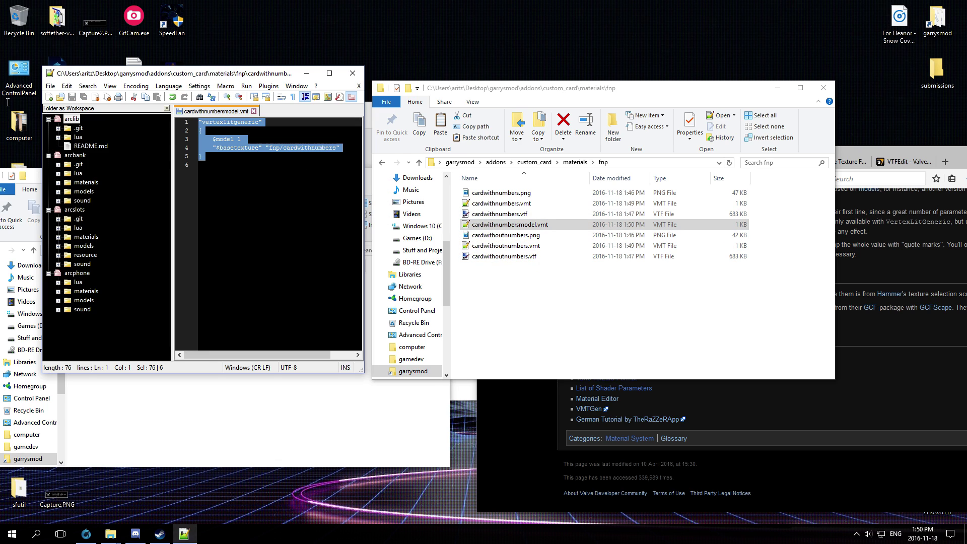
{"action": "key", "text": "Right"}
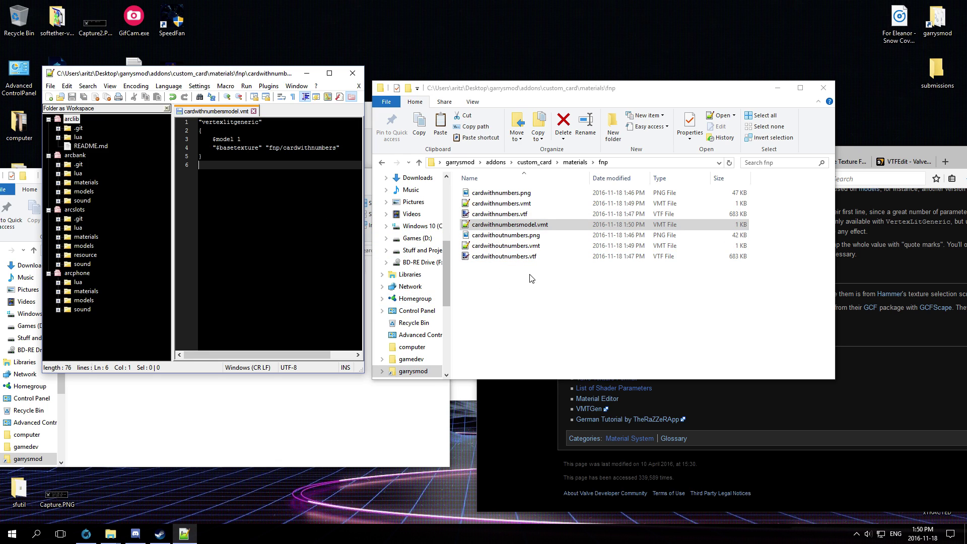
Paste the cardwithnumbers texture name into line 4's path and save again.
{"action": "left_click", "coordinate": [509, 258]}
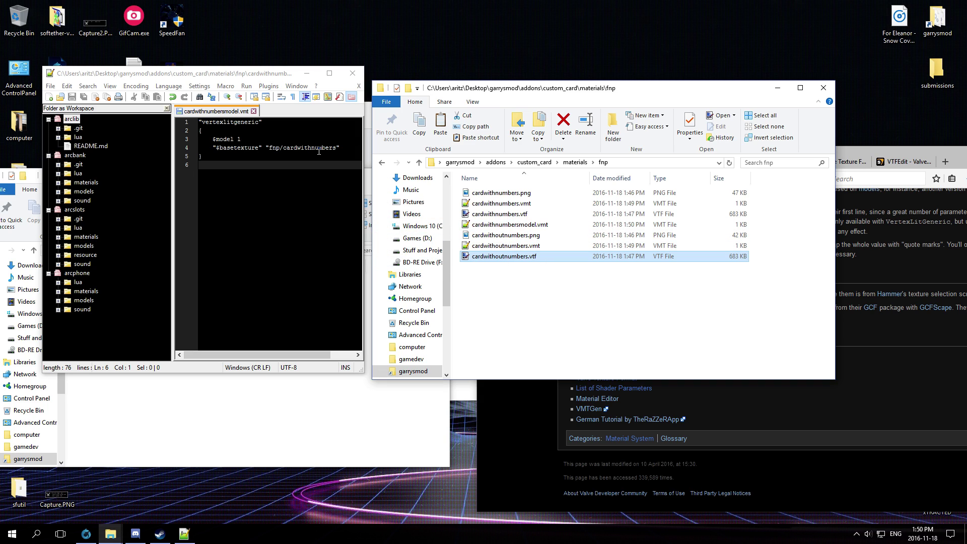
{"action": "double_click", "coordinate": [295, 149]}
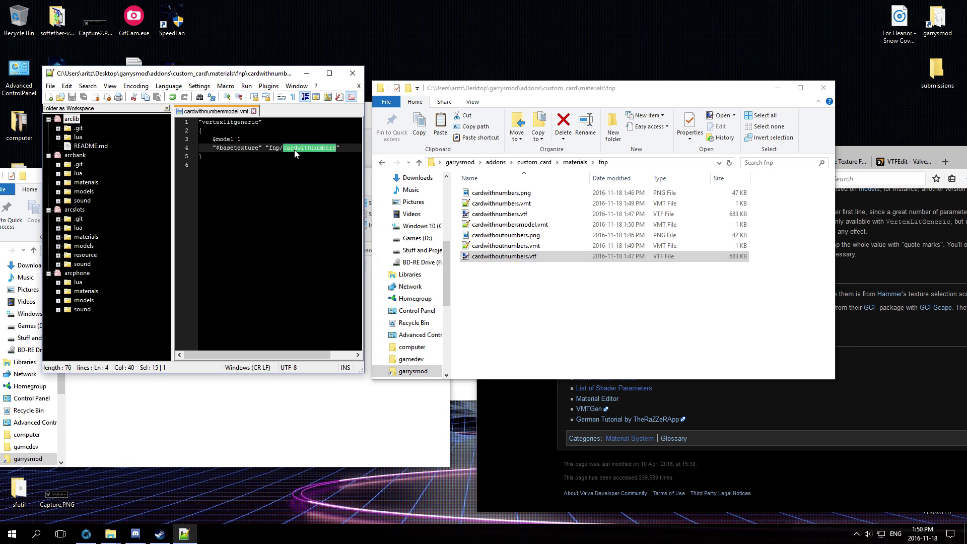
{"action": "right_click", "coordinate": [507, 217]}
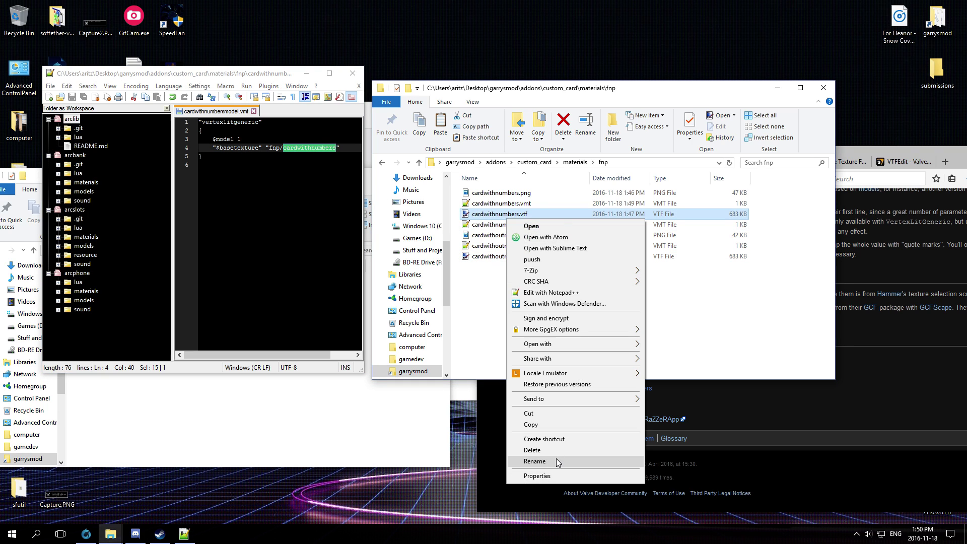
{"action": "left_click", "coordinate": [556, 462]}
{"action": "key", "text": "ctrl+c"}
{"action": "key", "text": "alt+Tab"}
{"action": "key", "text": "ctrl+v"}
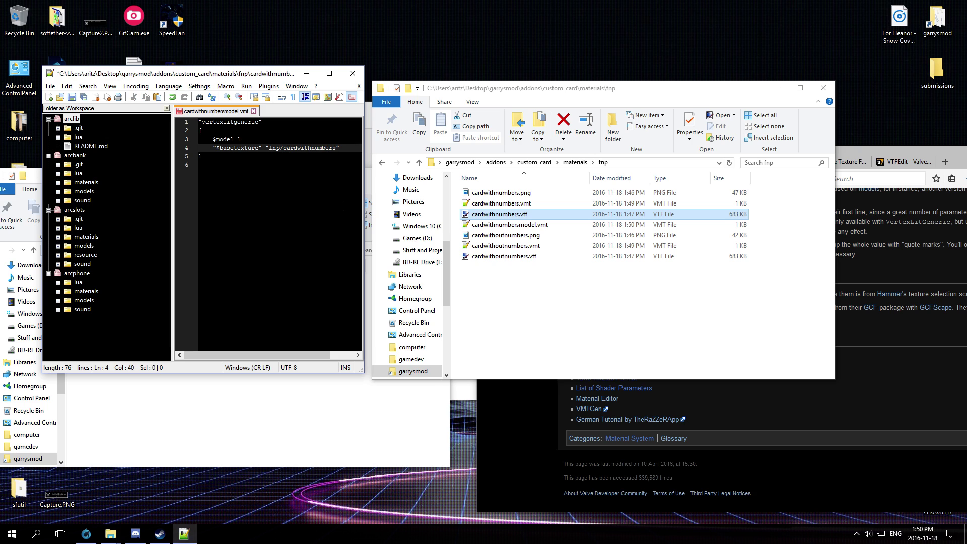
{"action": "key", "text": "ctrl+s"}
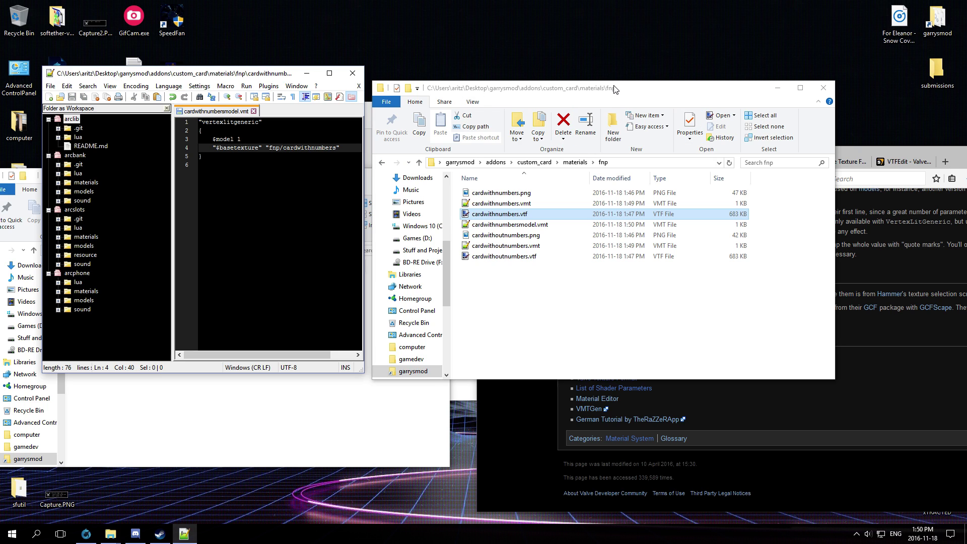
{"action": "left_click_drag", "start_coordinate": [615, 90], "coordinate": [567, 68]}
Launch Garry's Mod from Steam's taskbar quick-launch list.
{"action": "left_click", "coordinate": [159, 534]}
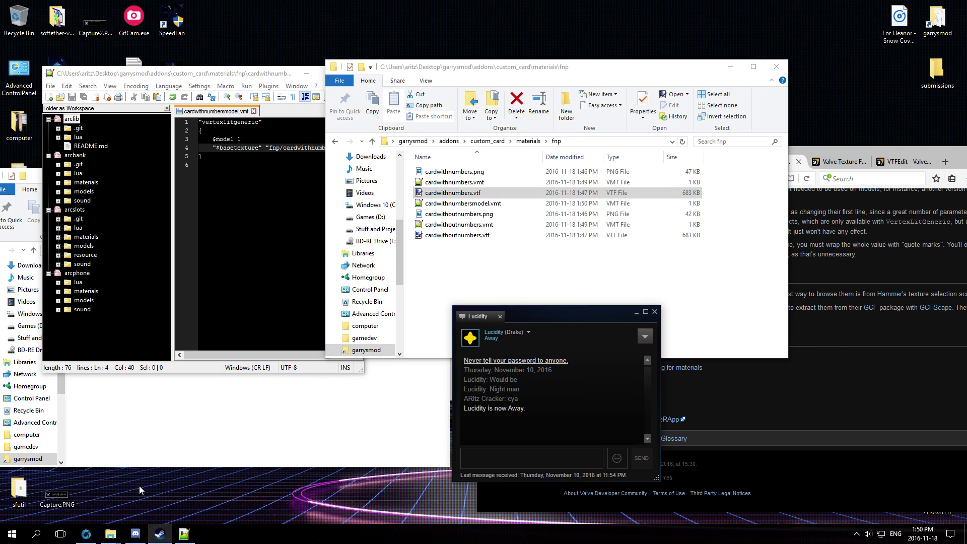
{"action": "right_click", "coordinate": [159, 534]}
{"action": "left_click", "coordinate": [152, 271]}
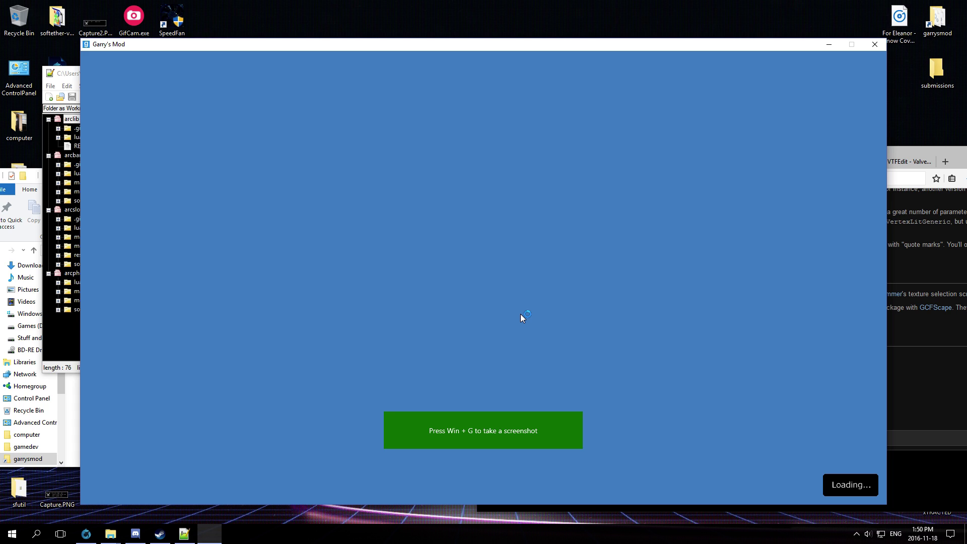
Reposition the fnp folder window and minimize Notepad++ while the game loads.
{"action": "left_click", "coordinate": [183, 538]}
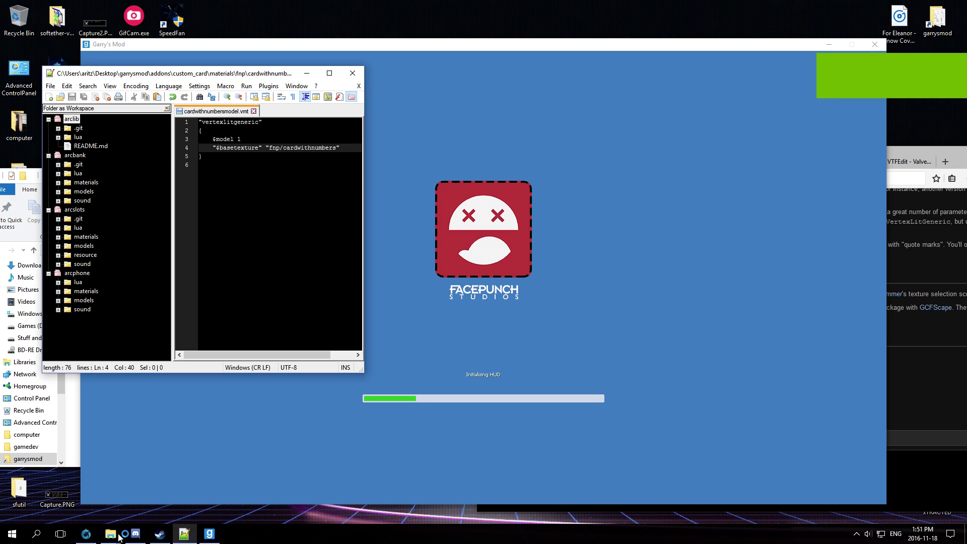
{"action": "mouse_move", "coordinate": [120, 538]}
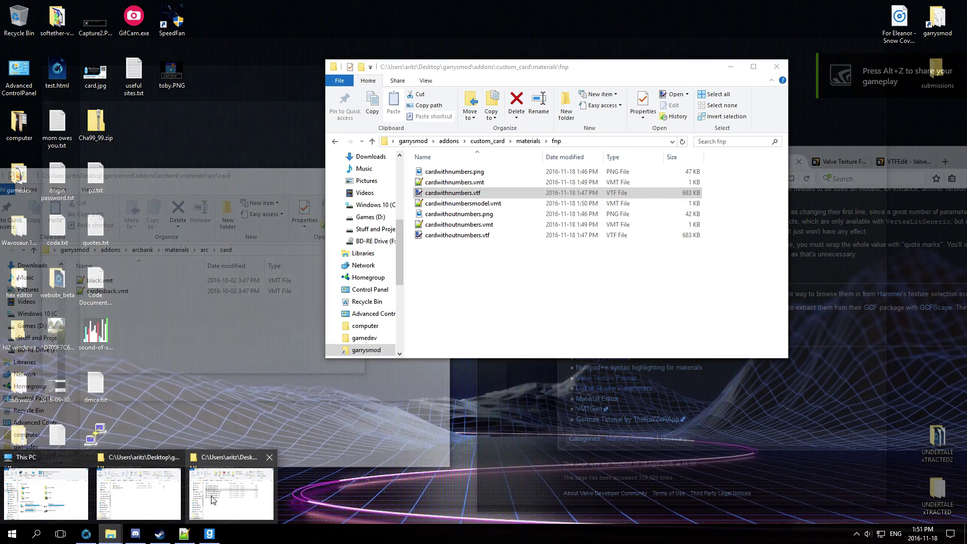
{"action": "left_click", "coordinate": [211, 496]}
{"action": "left_click_drag", "start_coordinate": [426, 70], "coordinate": [599, 50]}
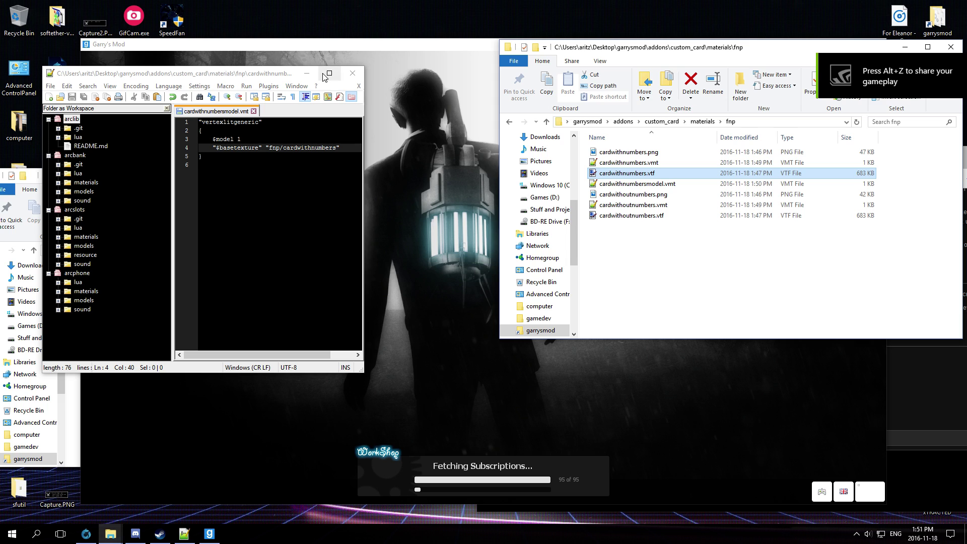
{"action": "left_click", "coordinate": [306, 73]}
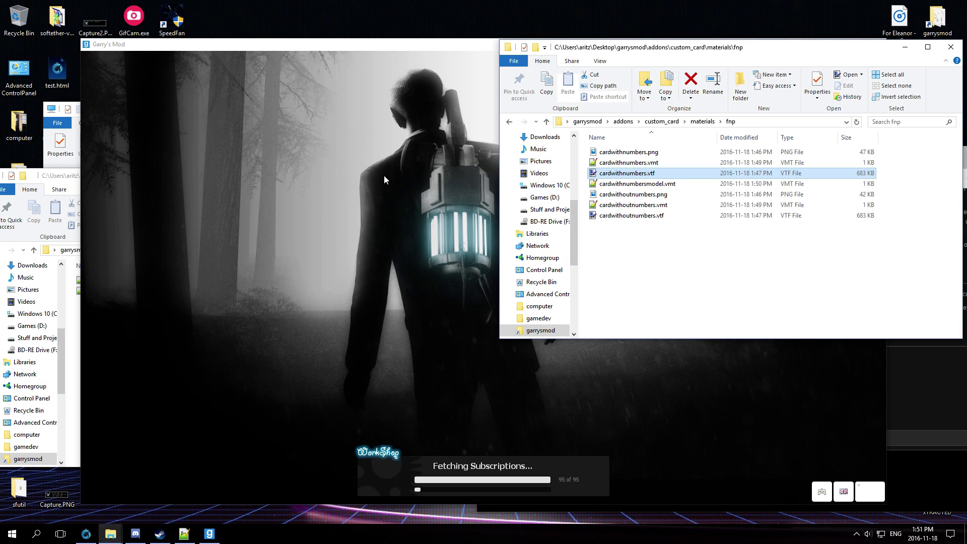
{"action": "left_click_drag", "start_coordinate": [820, 50], "coordinate": [721, 70]}
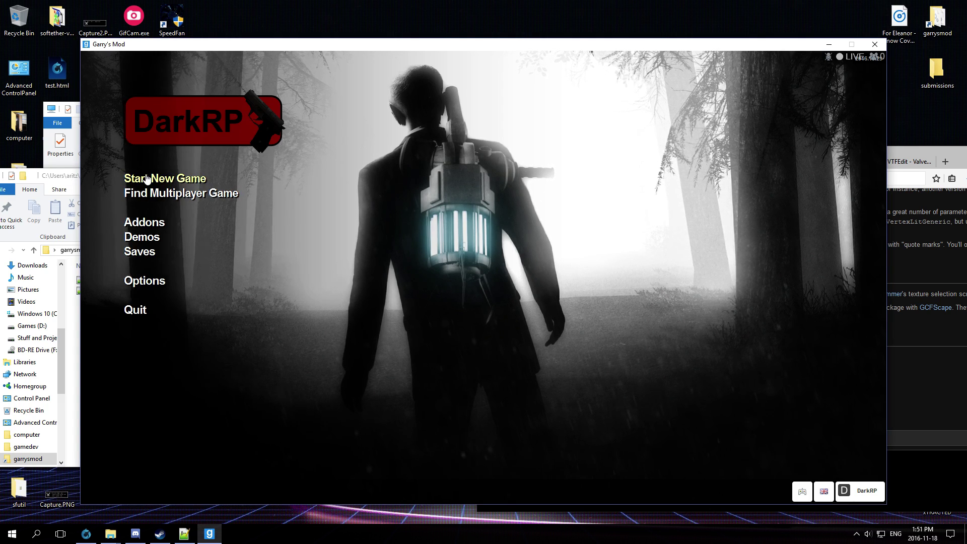
Start a new game on gm_flatgrass with the maximum player count.
{"action": "left_click", "coordinate": [146, 179]}
{"action": "left_click", "coordinate": [787, 101]}
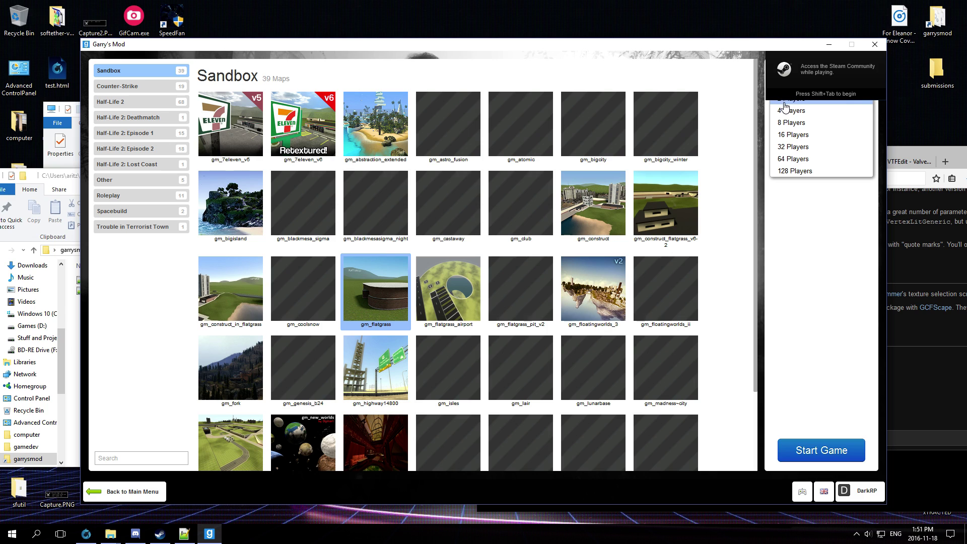
{"action": "left_click", "coordinate": [792, 112]}
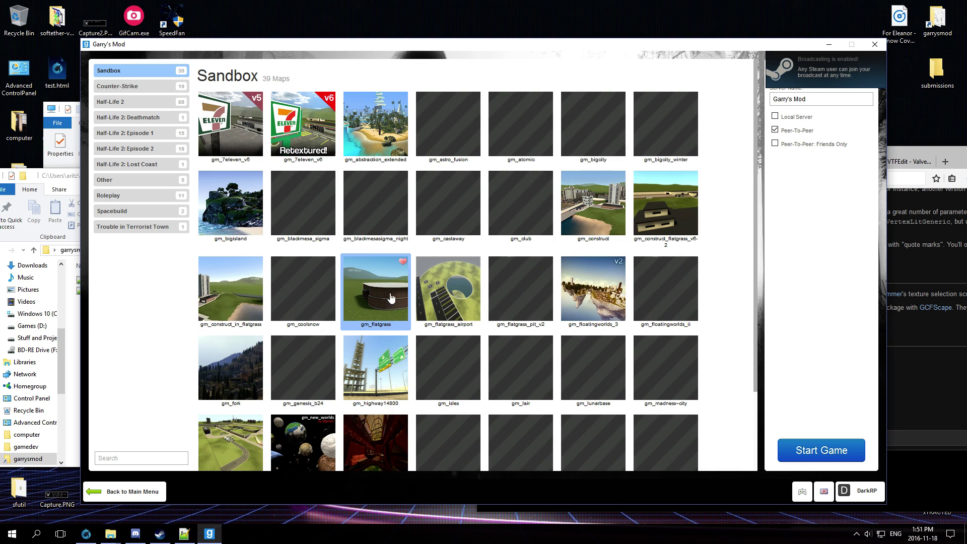
{"action": "left_click", "coordinate": [805, 450]}
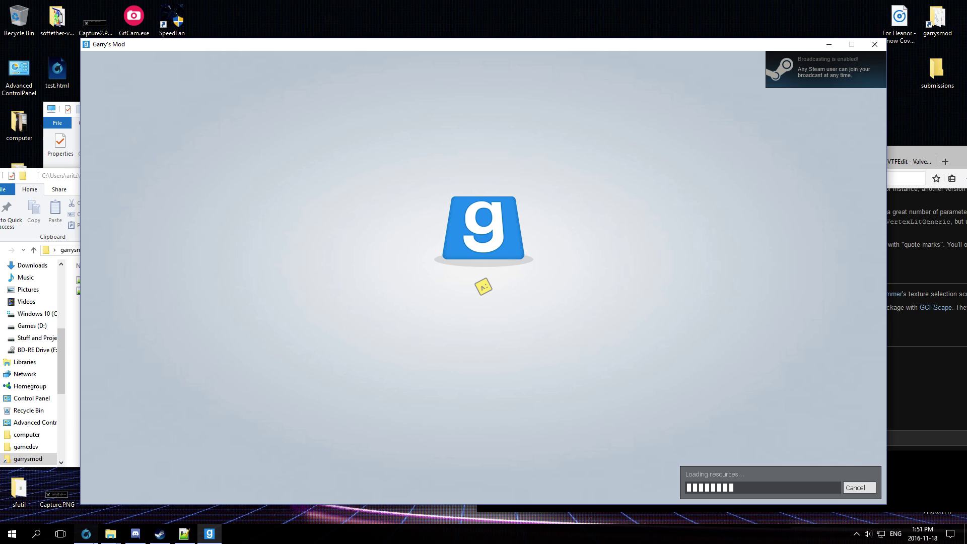
Open cardwithnumbers.vmt and cardwithoutnumbers.vmt in Notepad++ to review their settings.
{"action": "mouse_move", "coordinate": [110, 534]}
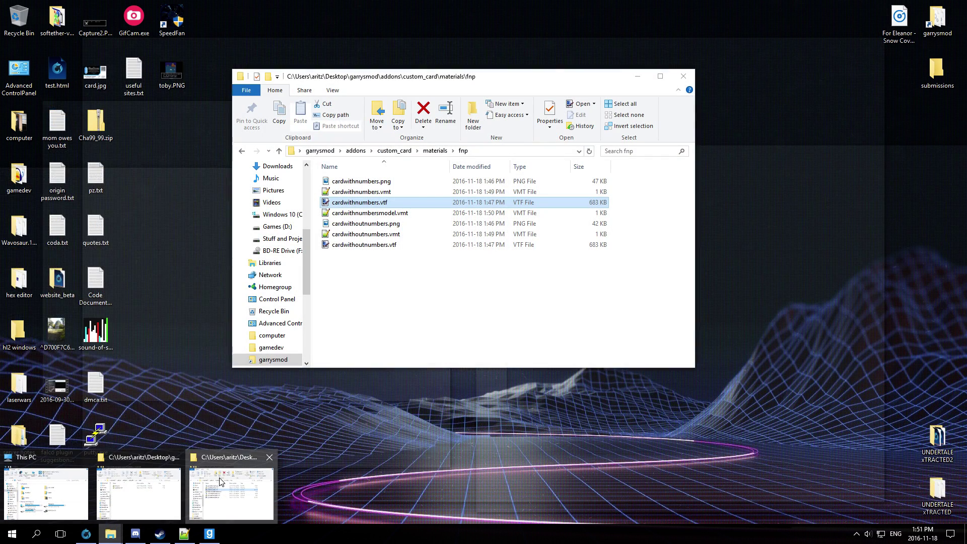
{"action": "left_click", "coordinate": [231, 496]}
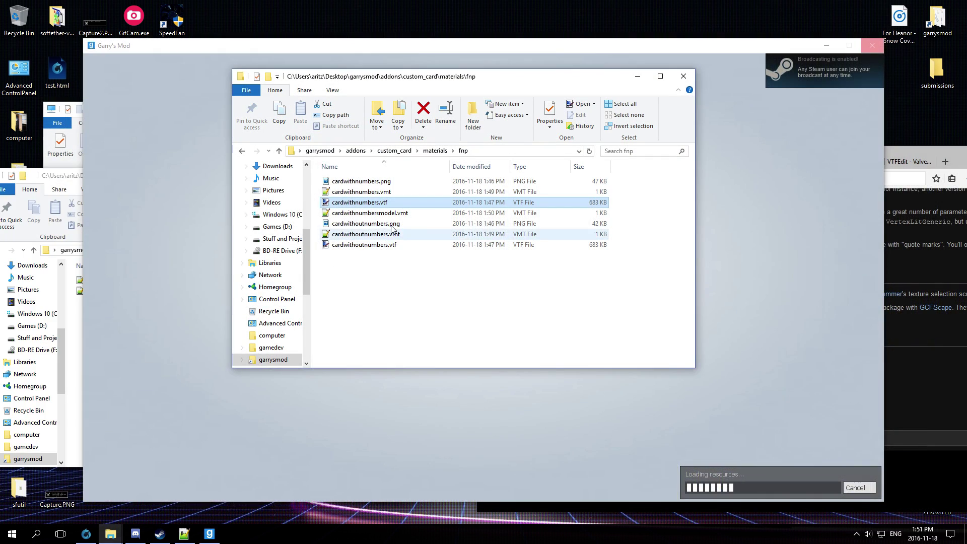
{"action": "double_click", "coordinate": [420, 193]}
{"action": "double_click", "coordinate": [409, 231]}
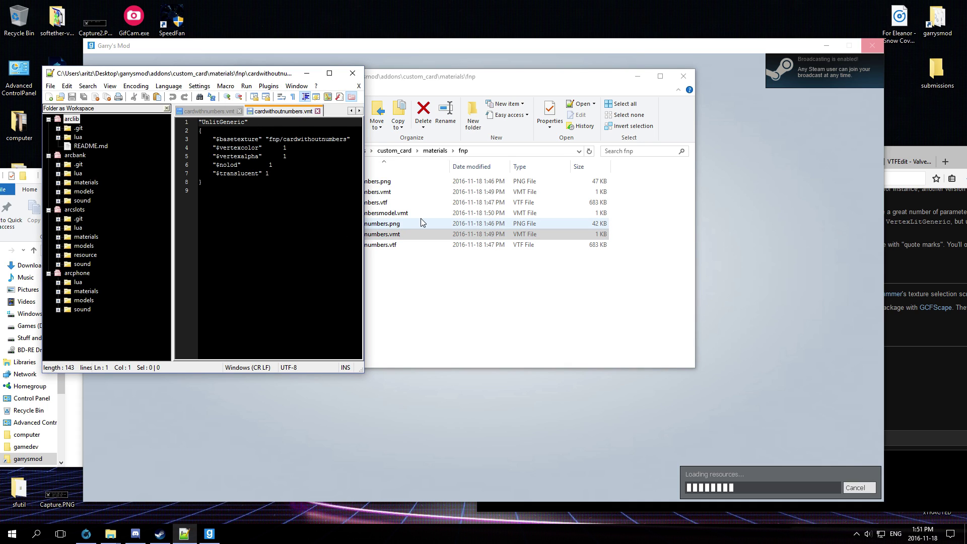
{"action": "left_click", "coordinate": [392, 191]}
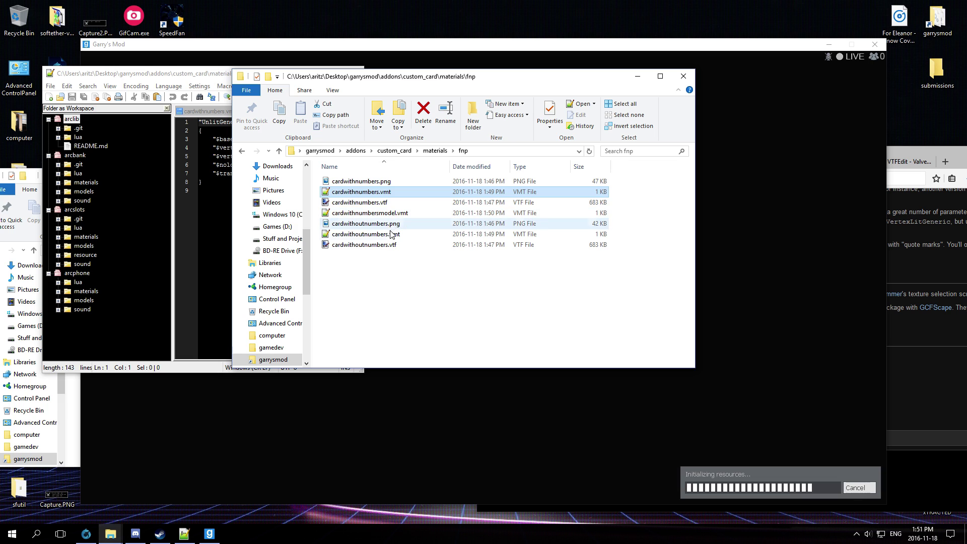
Compare both .vtf card textures in paint.net, close it, and minimize Notepad++ and Explorer.
{"action": "double_click", "coordinate": [389, 246]}
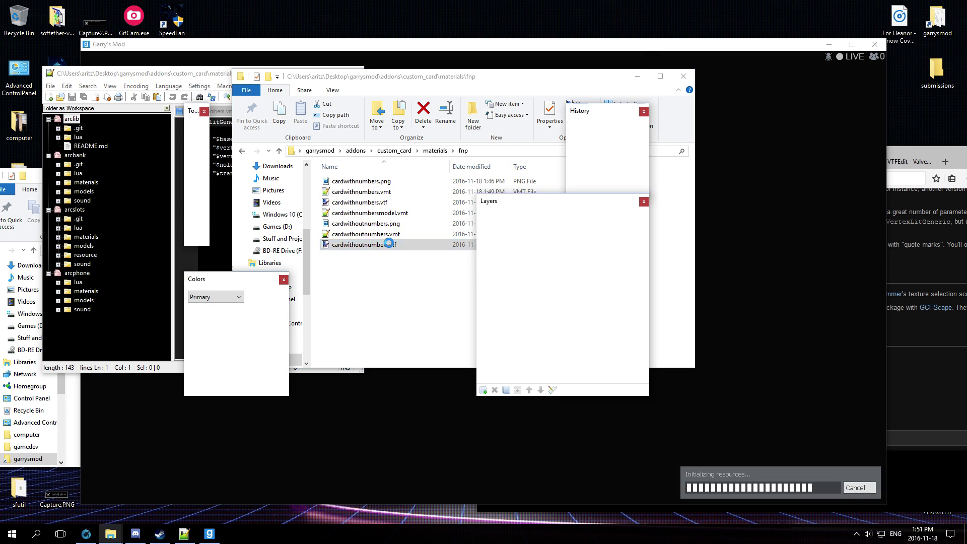
{"action": "left_click", "coordinate": [678, 312]}
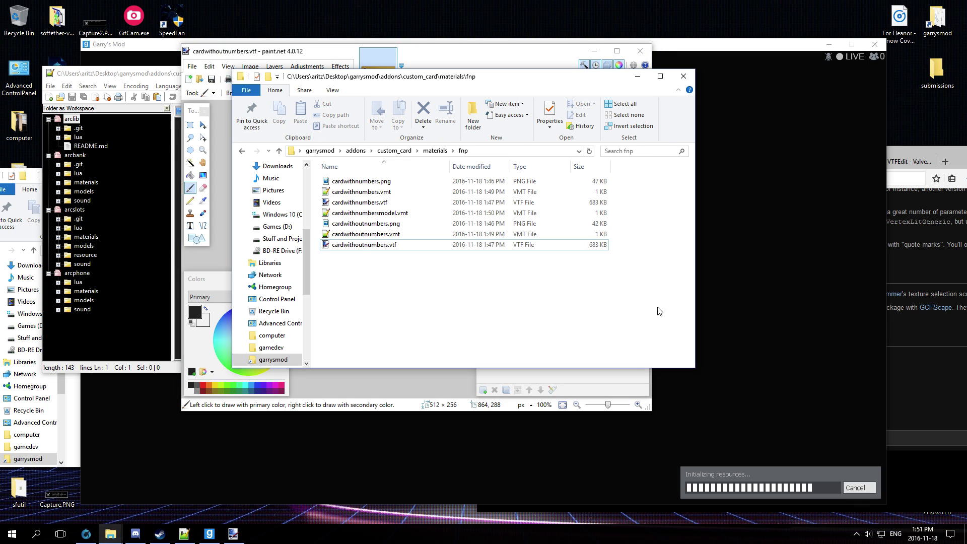
{"action": "double_click", "coordinate": [398, 202]}
{"action": "left_click", "coordinate": [372, 71]}
{"action": "left_click", "coordinate": [403, 68]}
{"action": "left_click", "coordinate": [639, 50]}
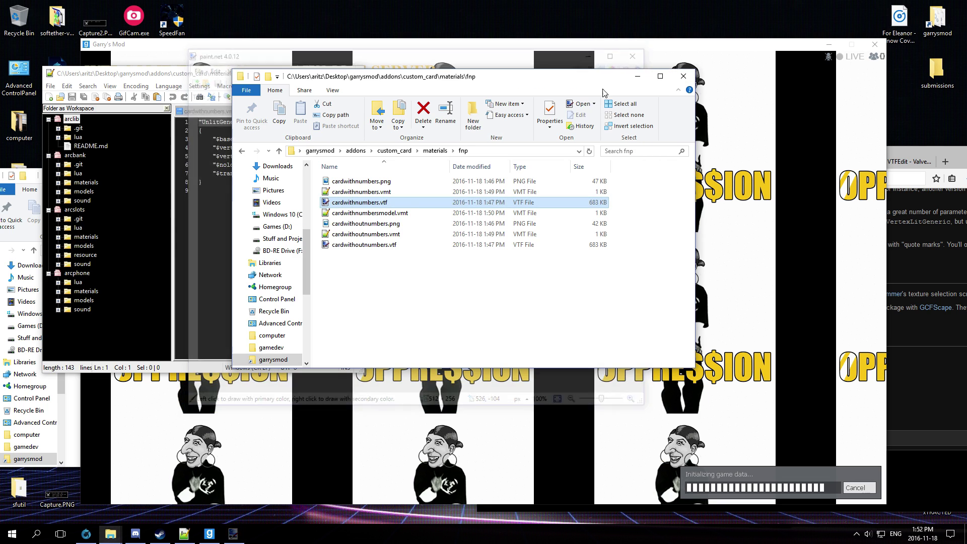
{"action": "left_click", "coordinate": [212, 242]}
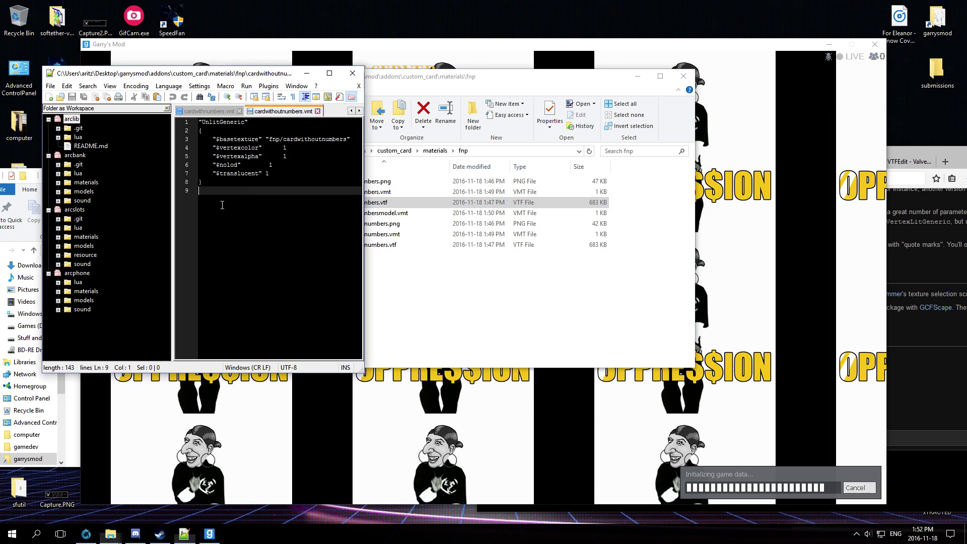
{"action": "left_click", "coordinate": [306, 73]}
{"action": "left_click", "coordinate": [638, 76]}
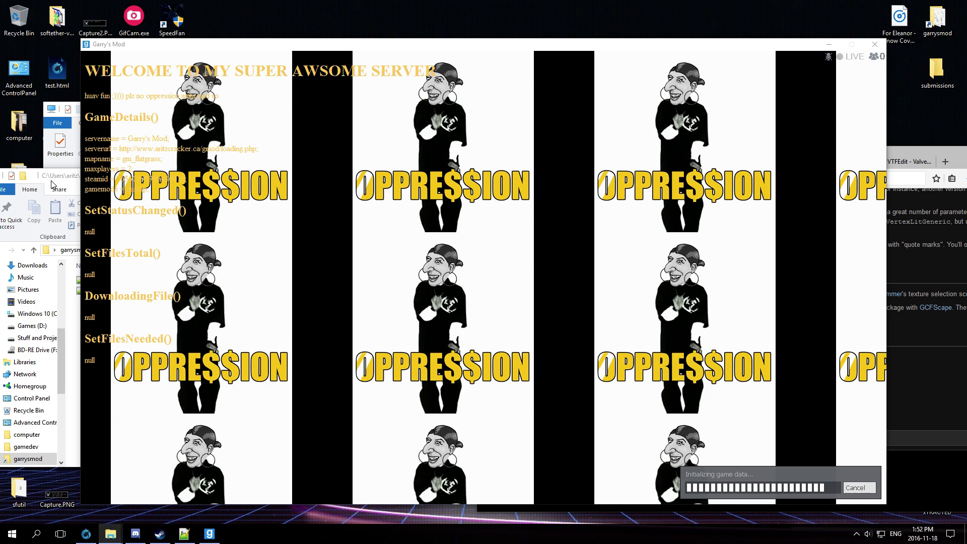
Hide the arc\card folder window and close the ULX MOTD once loading finishes.
{"action": "left_click_drag", "start_coordinate": [52, 185], "coordinate": [89, 180]}
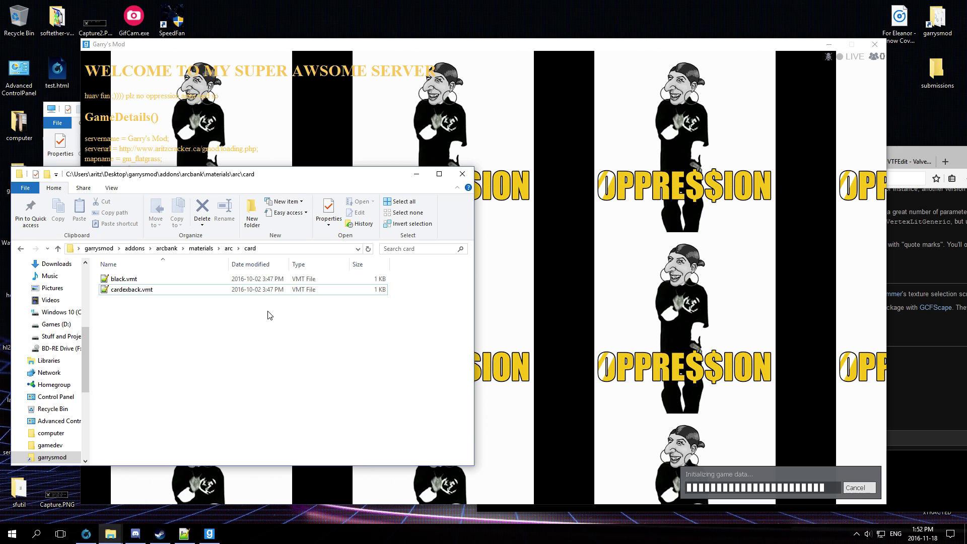
{"action": "left_click", "coordinate": [416, 175]}
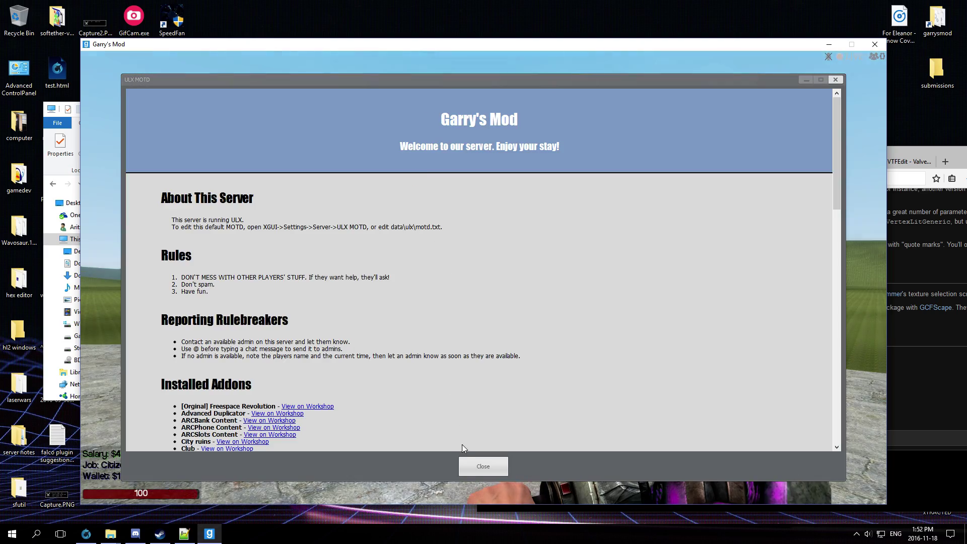
{"action": "left_click", "coordinate": [484, 466]}
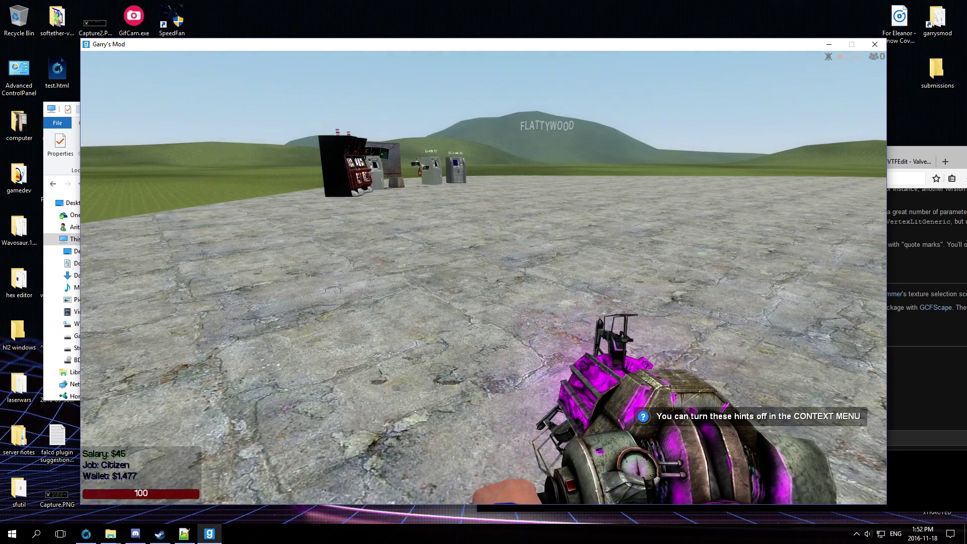
Spawn the ATM card from the spawn menu and try it on an ATM.
{"action": "key", "text": "w"}
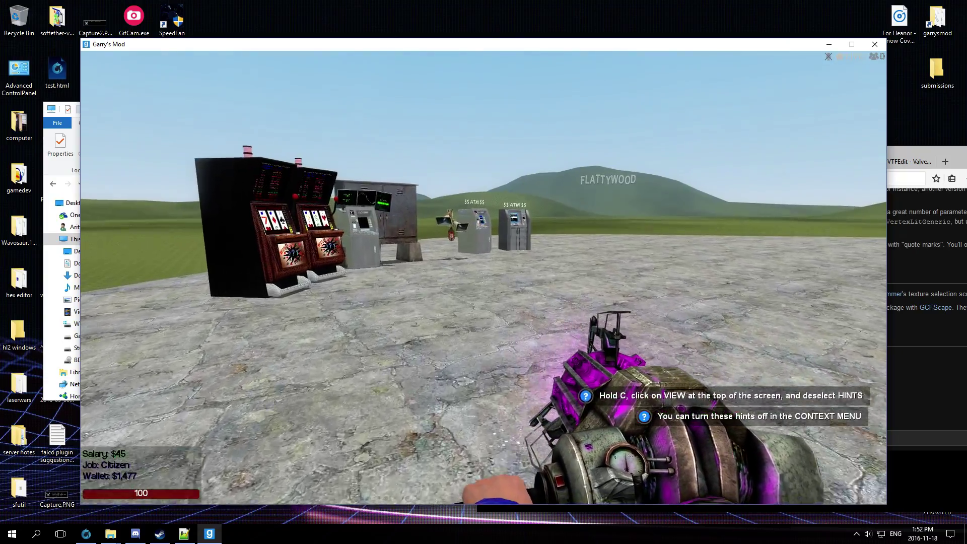
{"action": "key", "text": "q"}
{"action": "left_click", "coordinate": [209, 84]}
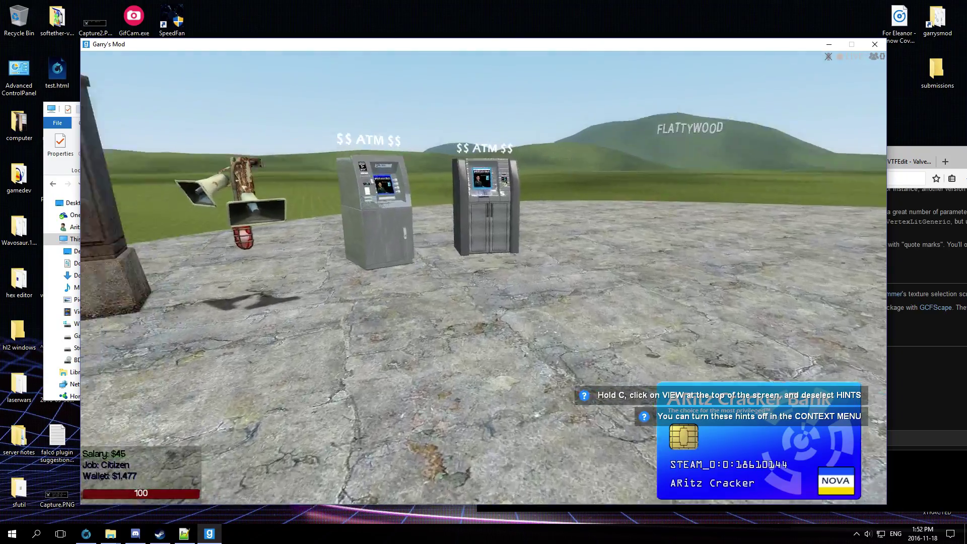
{"action": "key", "text": "w"}
{"action": "left_click", "coordinate": [484, 277]}
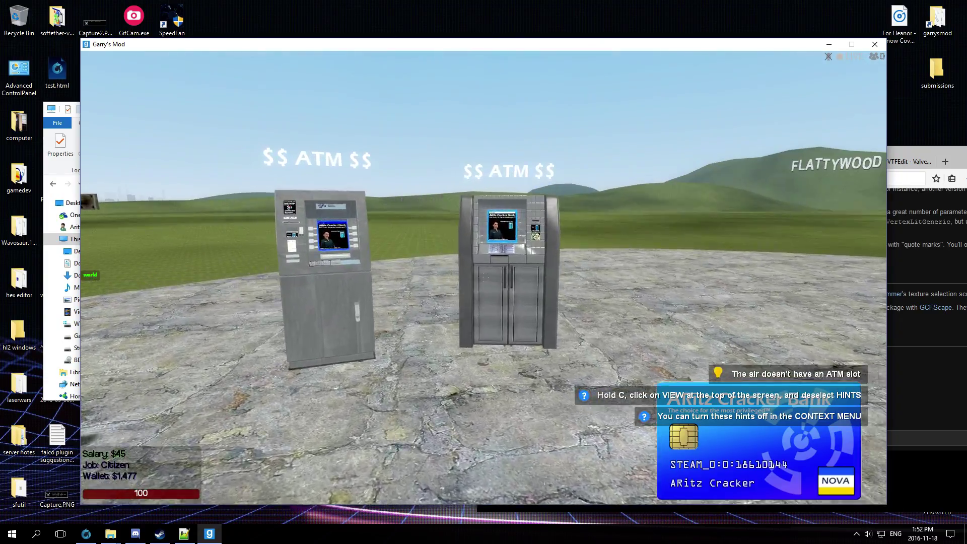
{"action": "left_click", "coordinate": [483, 277]}
Run 'arcbank admin_gui' in the console and pick card_texture under System Settings.
{"action": "key", "text": "grave"}
{"action": "type", "text": "arcbank ad"}
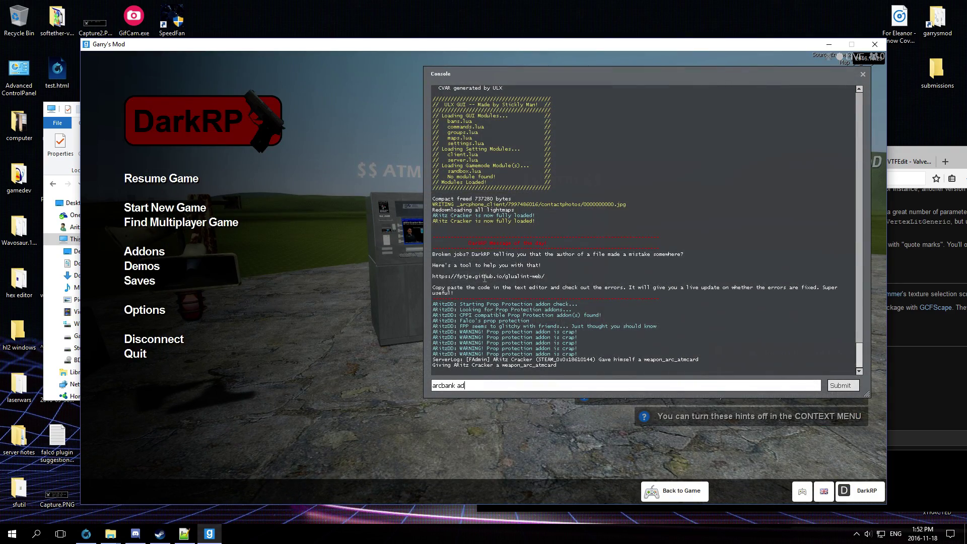
{"action": "type", "text": "min_gui"}
{"action": "key", "text": "Return"}
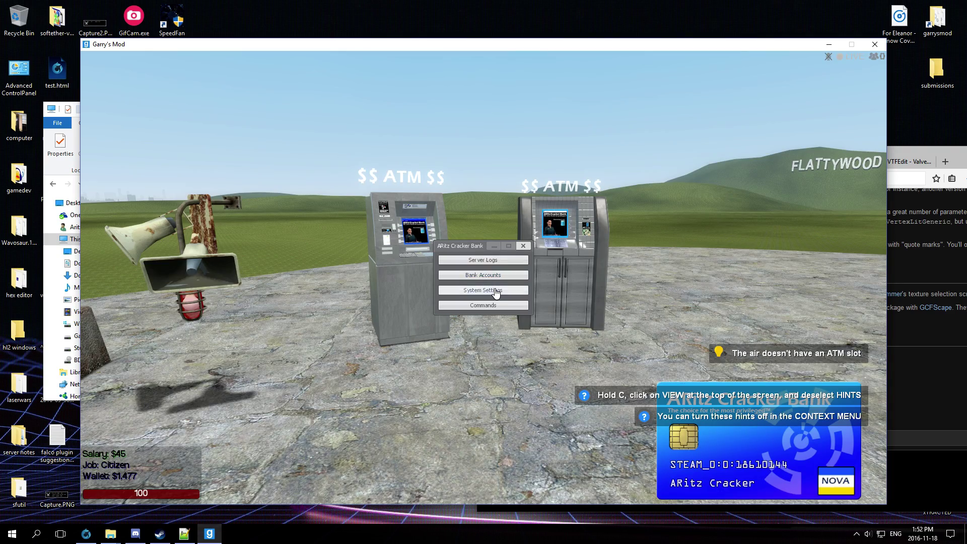
{"action": "left_click", "coordinate": [498, 292]}
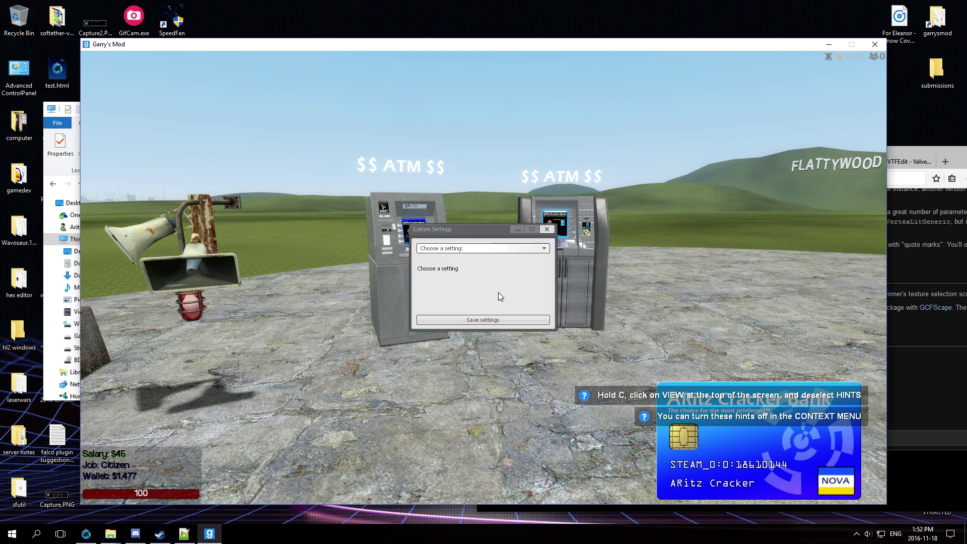
{"action": "left_click", "coordinate": [471, 248]}
{"action": "left_click", "coordinate": [491, 146]}
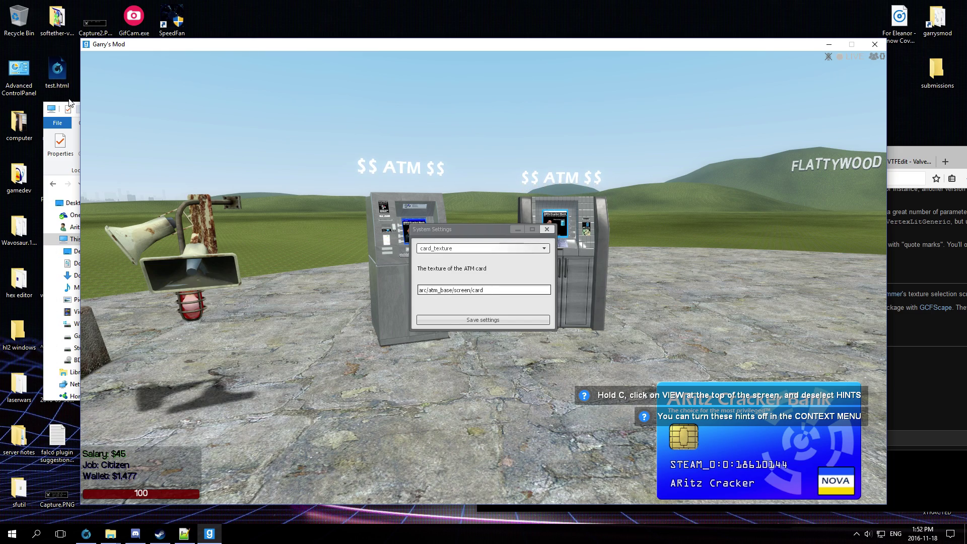
Set ARCBank's card_texture to fnp/cardwithoutnumbers, using the copied vmt file name, and save it.
{"action": "mouse_move", "coordinate": [110, 534]}
{"action": "mouse_move", "coordinate": [152, 504]}
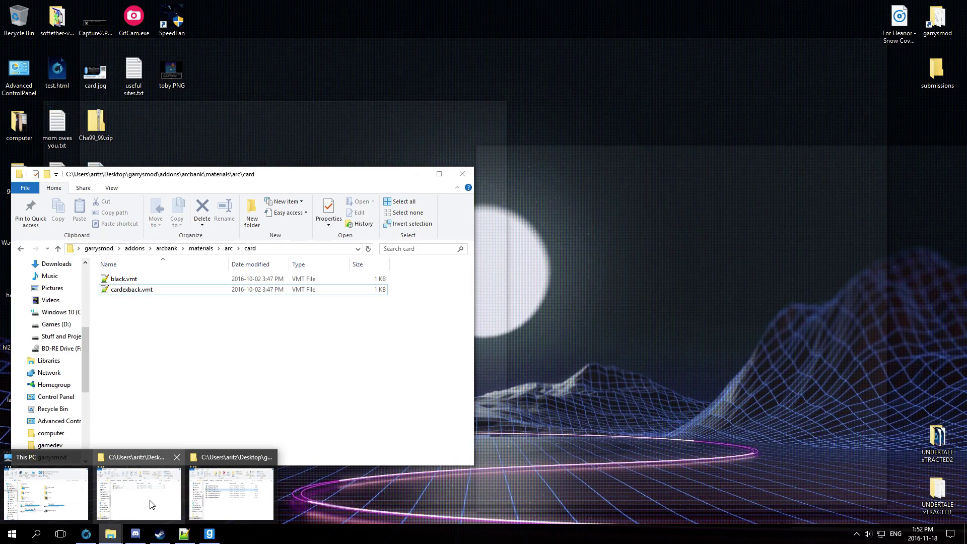
{"action": "left_click", "coordinate": [200, 500]}
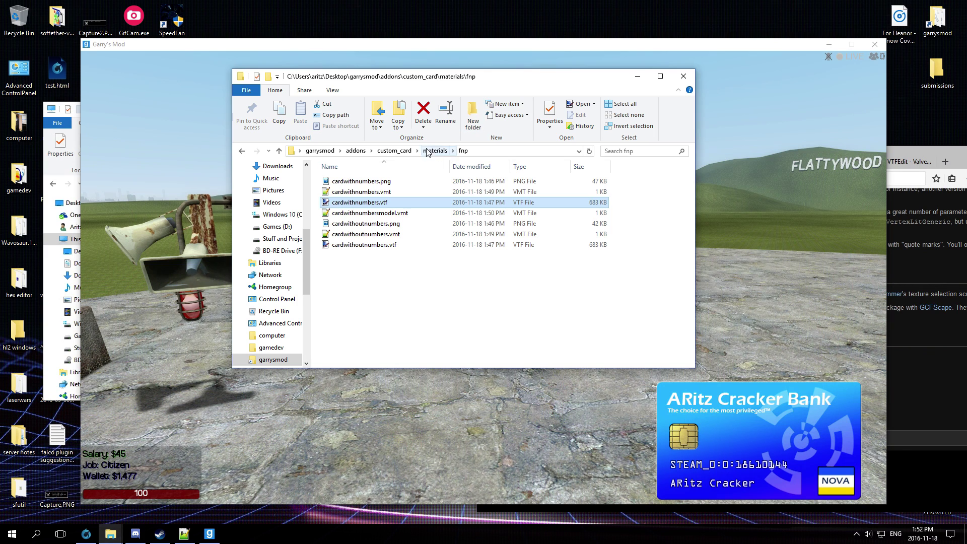
{"action": "left_click_drag", "start_coordinate": [440, 89], "coordinate": [774, 101]}
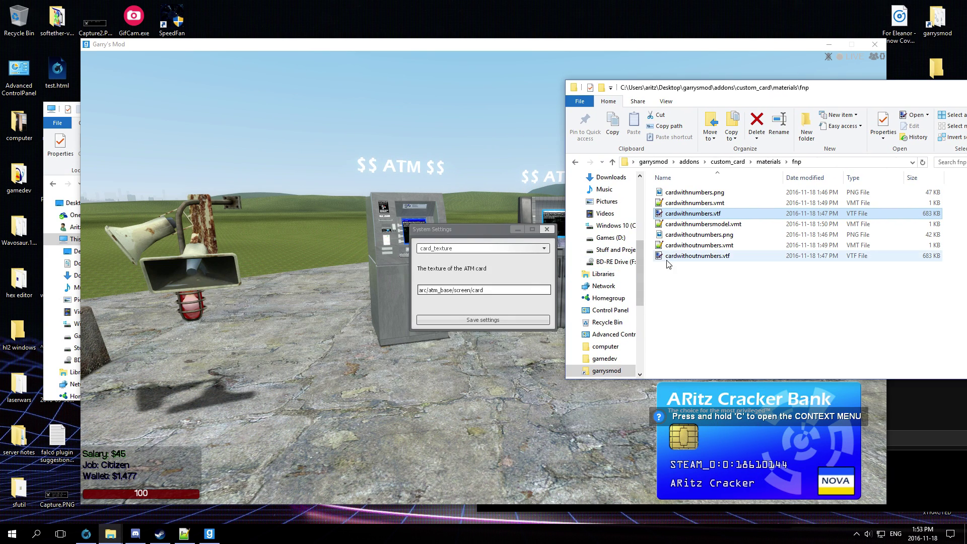
{"action": "right_click", "coordinate": [693, 246]}
{"action": "left_click", "coordinate": [732, 494]}
{"action": "key", "text": "ctrl+c"}
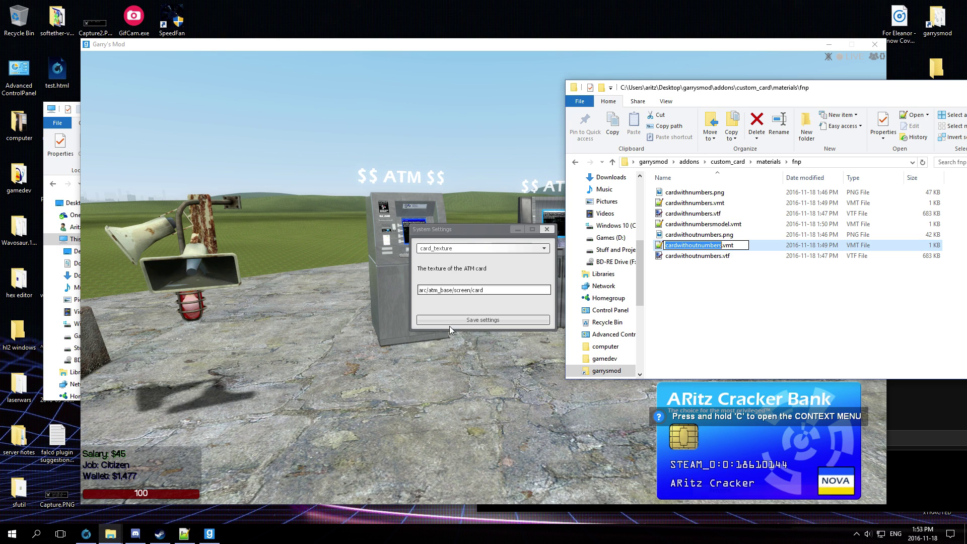
{"action": "left_click", "coordinate": [496, 286]}
{"action": "key", "text": "Home"}
{"action": "key", "text": "Delete"}
{"action": "key", "text": "Delete"}
{"action": "key", "text": "Delete"}
{"action": "key", "text": "Delete"}
{"action": "key", "text": "Delete"}
{"action": "key", "text": "Delete"}
{"action": "key", "text": "Delete"}
{"action": "key", "text": "Delete"}
{"action": "key", "text": "Delete"}
{"action": "key", "text": "Delete"}
{"action": "key", "text": "Delete"}
{"action": "key", "text": "Delete"}
{"action": "key", "text": "Delete"}
{"action": "key", "text": "Delete"}
{"action": "key", "text": "Delete"}
{"action": "key", "text": "Delete"}
{"action": "key", "text": "Delete"}
{"action": "key", "text": "Delete"}
{"action": "key", "text": "Delete"}
{"action": "key", "text": "Delete"}
{"action": "key", "text": "Delete"}
{"action": "key", "text": "Delete"}
{"action": "key", "text": "Delete"}
{"action": "key", "text": "Delete"}
{"action": "type", "text": "f"}
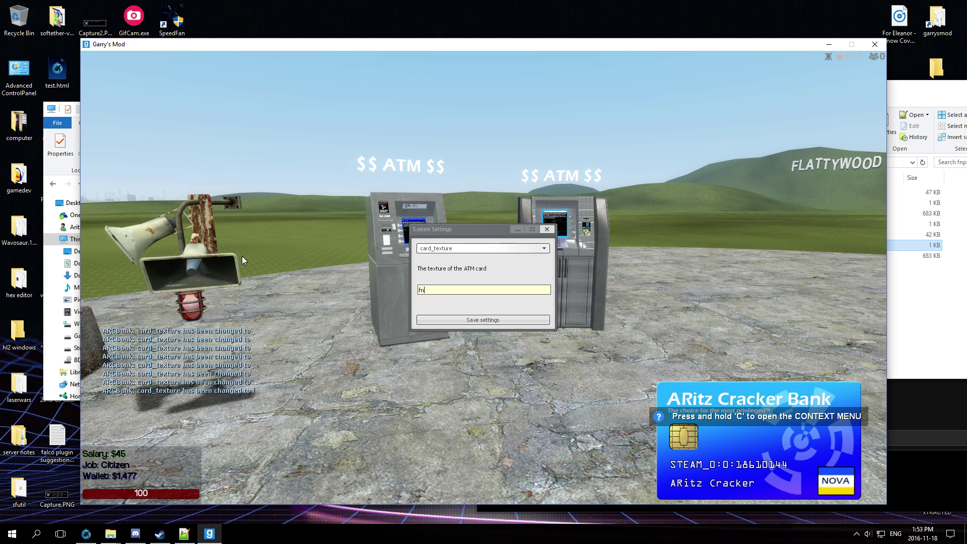
{"action": "type", "text": "np/"}
{"action": "key", "text": "ctrl+v"}
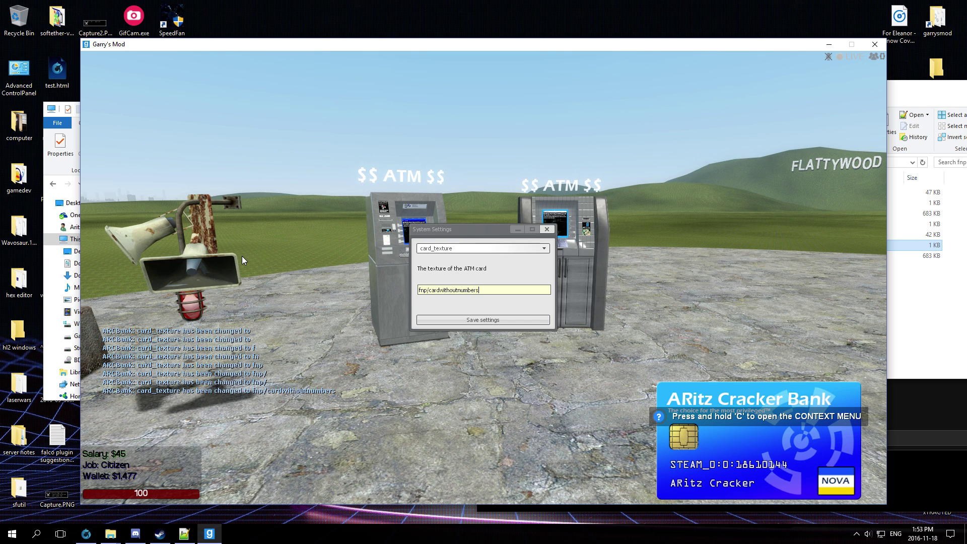
{"action": "left_click", "coordinate": [546, 229]}
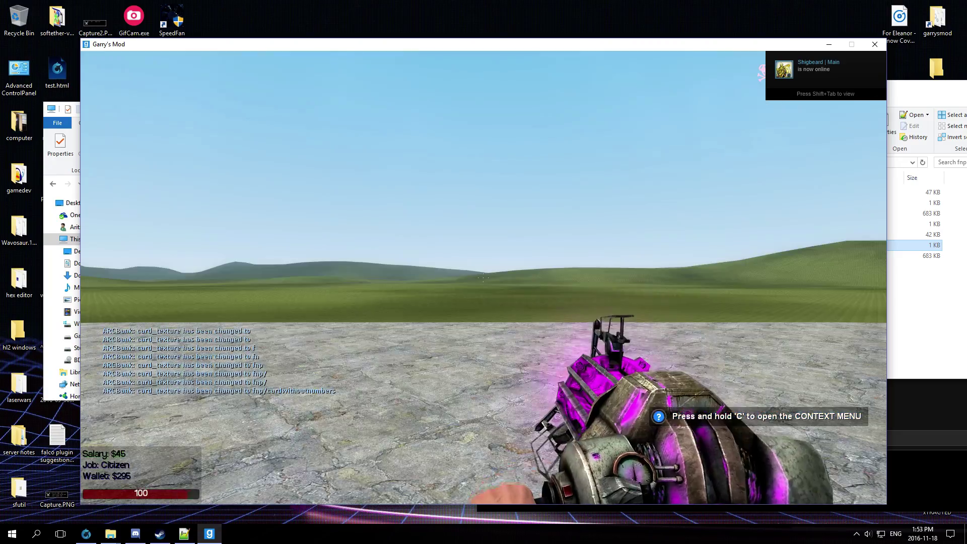
Respawn, walk up to the ATMs and rerun the arcbank admin_gui console command.
{"action": "key", "text": "q"}
{"action": "key", "text": "w"}
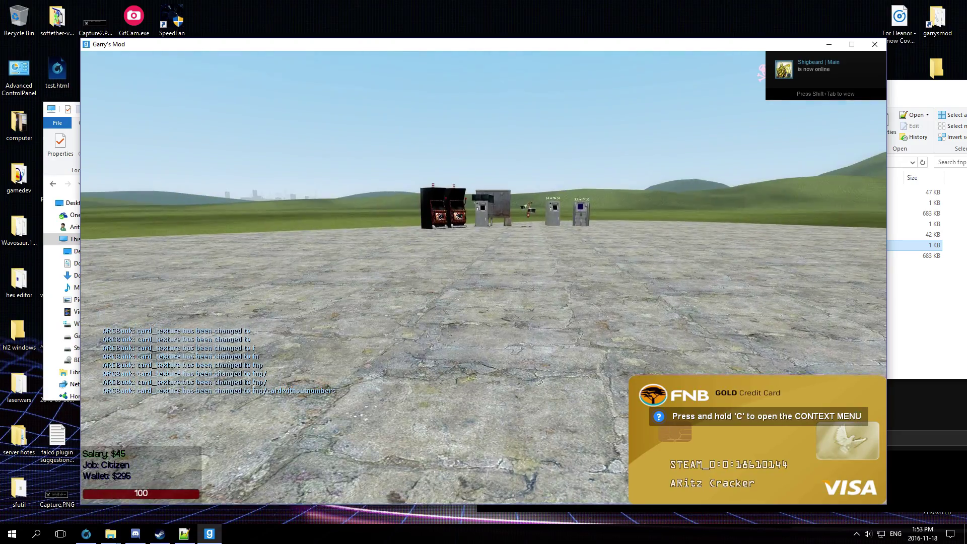
{"action": "key", "text": "w"}
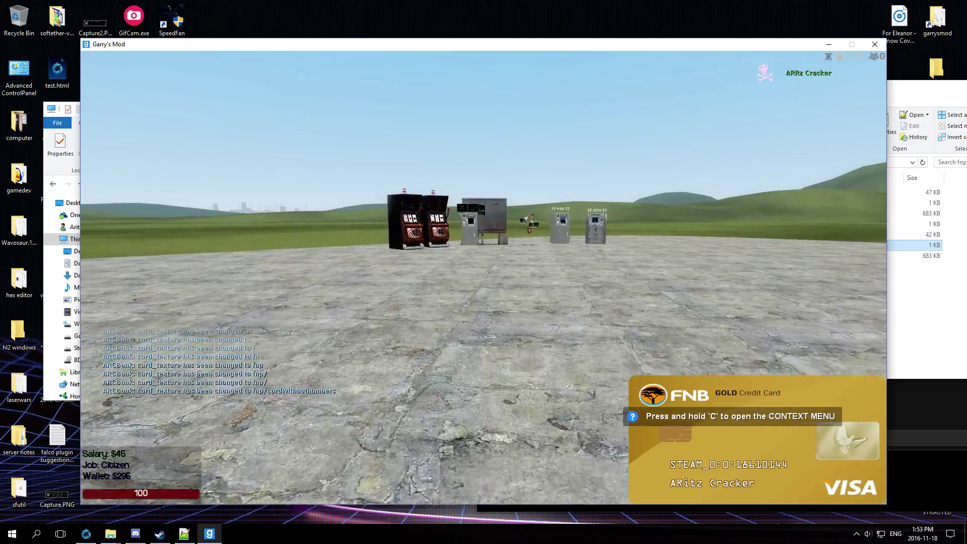
{"action": "key", "text": "w"}
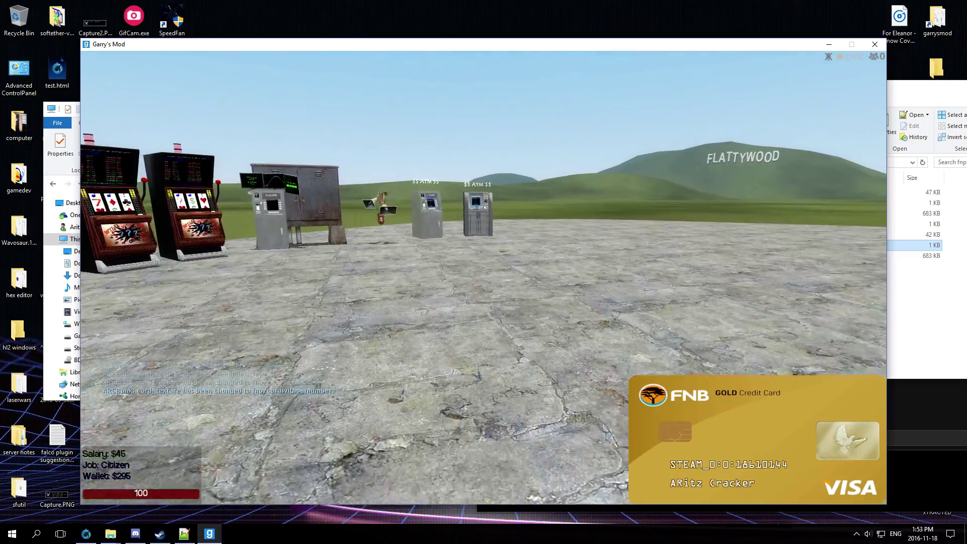
{"action": "key", "text": "w"}
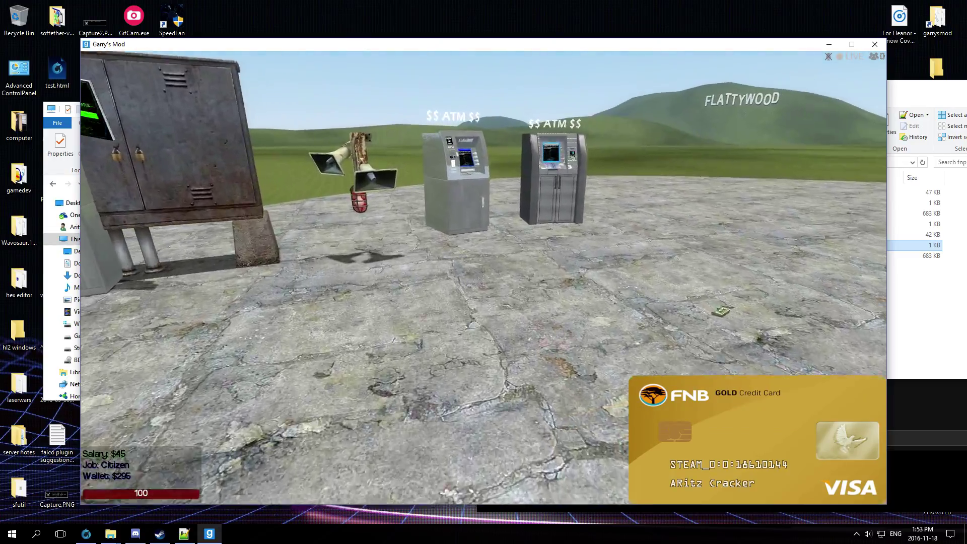
{"action": "key", "text": "w"}
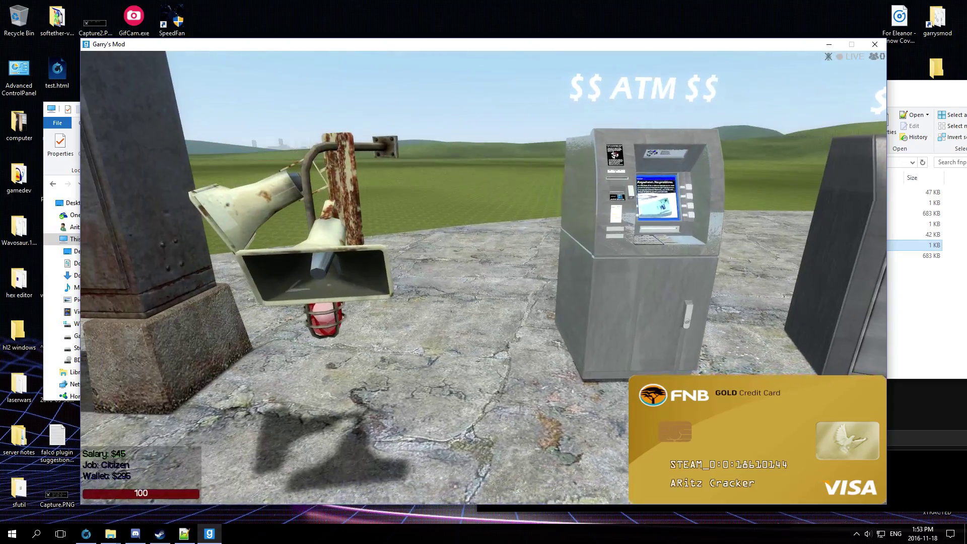
{"action": "key", "text": "grave"}
{"action": "key", "text": "Up"}
{"action": "key", "text": "Return"}
Set card_texture_world to fnp/cardwithnumbersmodel, pasting the copied vmt name, and save.
{"action": "left_click", "coordinate": [482, 305]}
{"action": "left_click", "coordinate": [478, 248]}
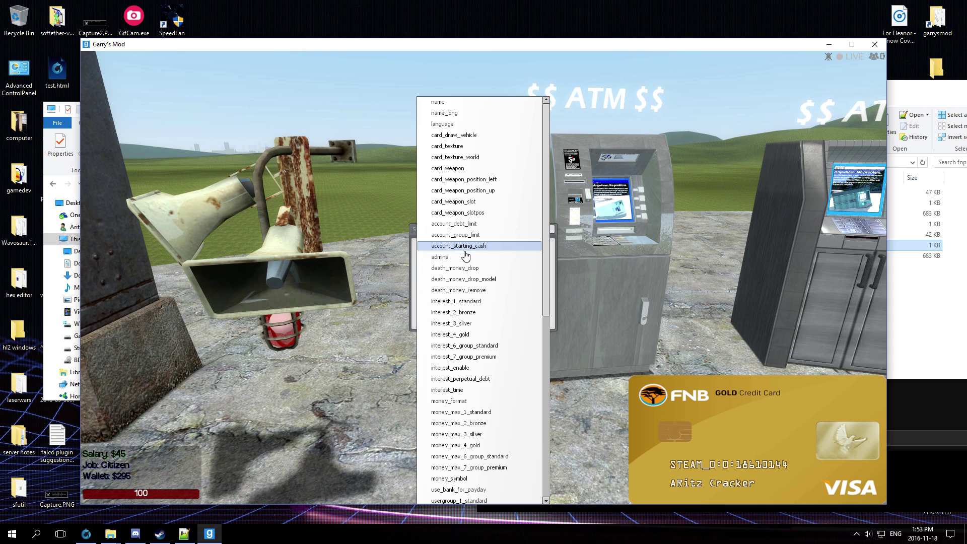
{"action": "left_click", "coordinate": [496, 156]}
{"action": "left_click", "coordinate": [917, 342]}
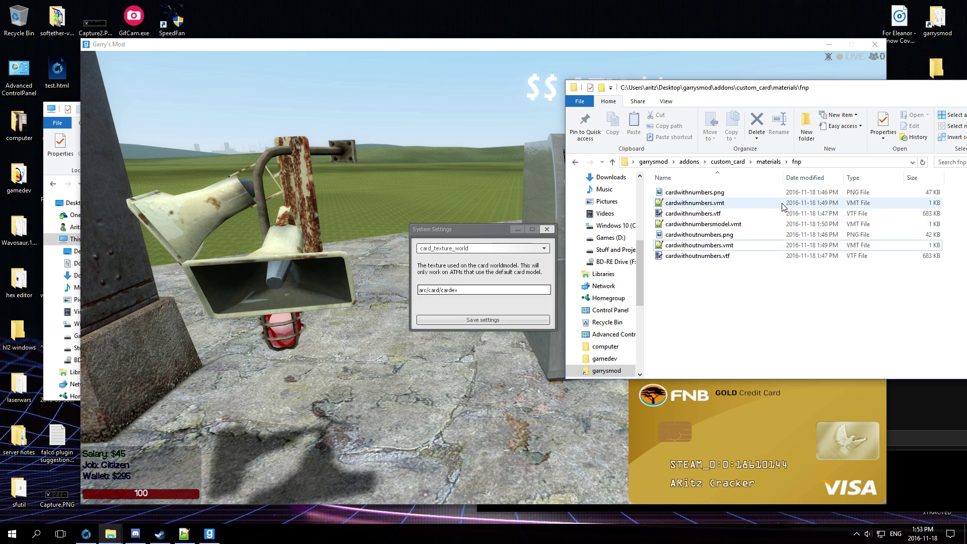
{"action": "right_click", "coordinate": [734, 227]}
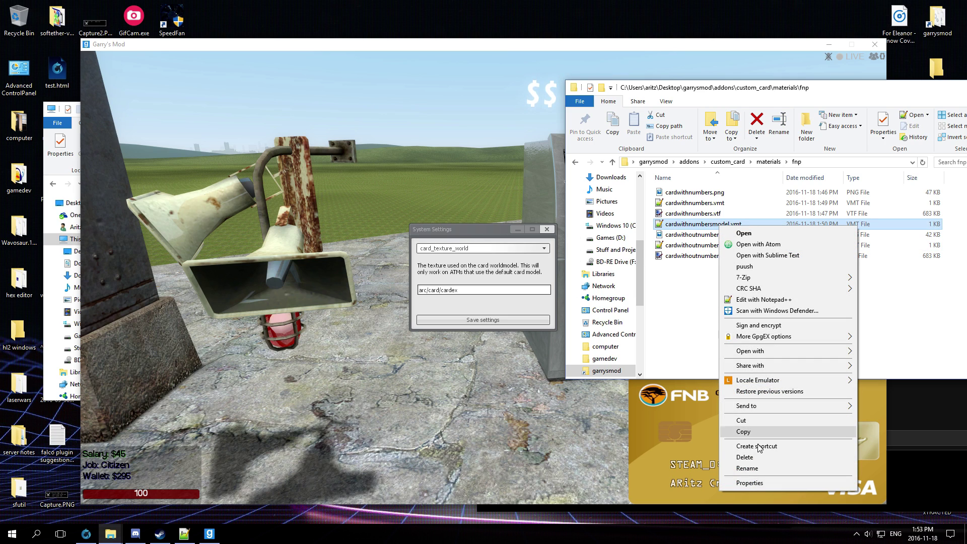
{"action": "left_click", "coordinate": [761, 464]}
{"action": "key", "text": "ctrl+c"}
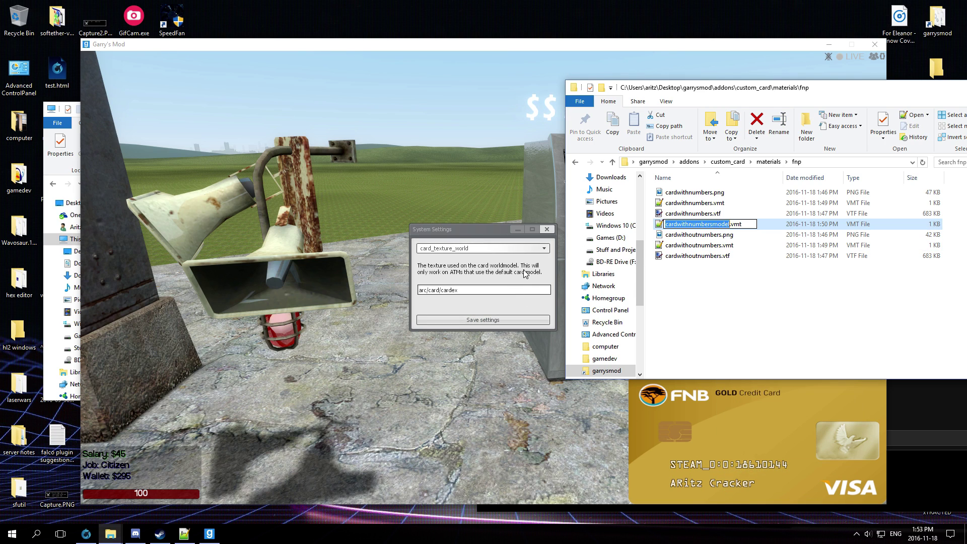
{"action": "left_click", "coordinate": [506, 290]}
{"action": "key", "text": "ctrl+a"}
{"action": "type", "text": "fnp/"}
{"action": "key", "text": "ctrl+v"}
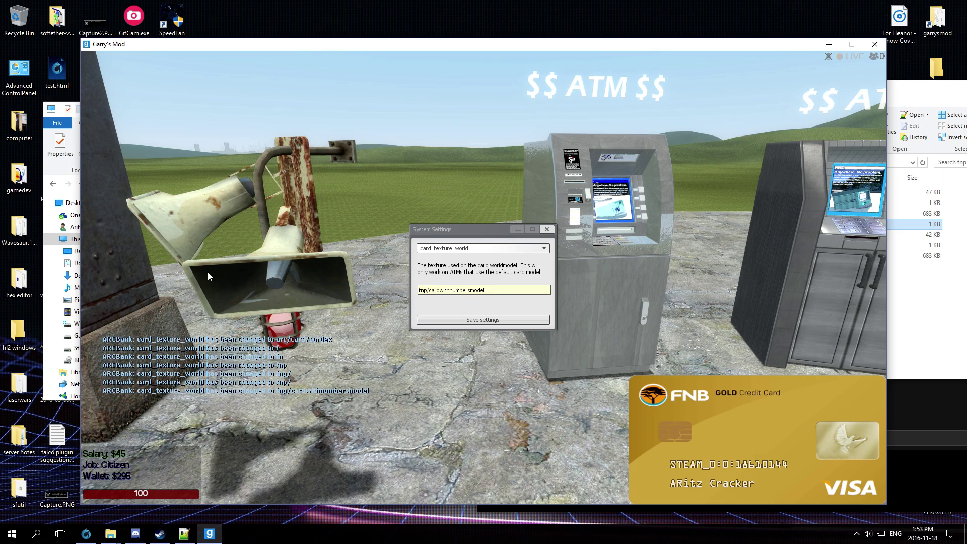
{"action": "left_click", "coordinate": [553, 229]}
Equip the gold bank keycard and insert it into the ATM to check the new texture.
{"action": "key", "text": "q"}
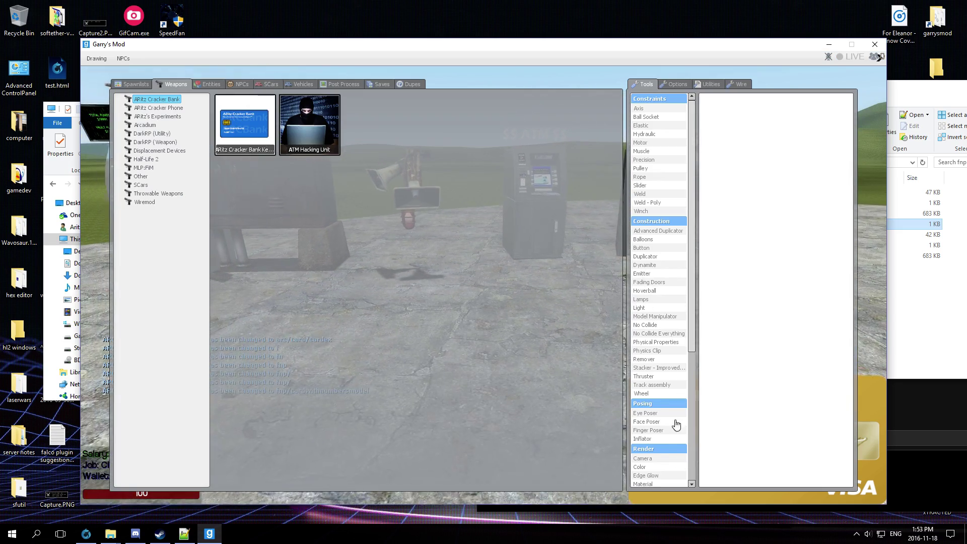
{"action": "left_click", "coordinate": [661, 460]}
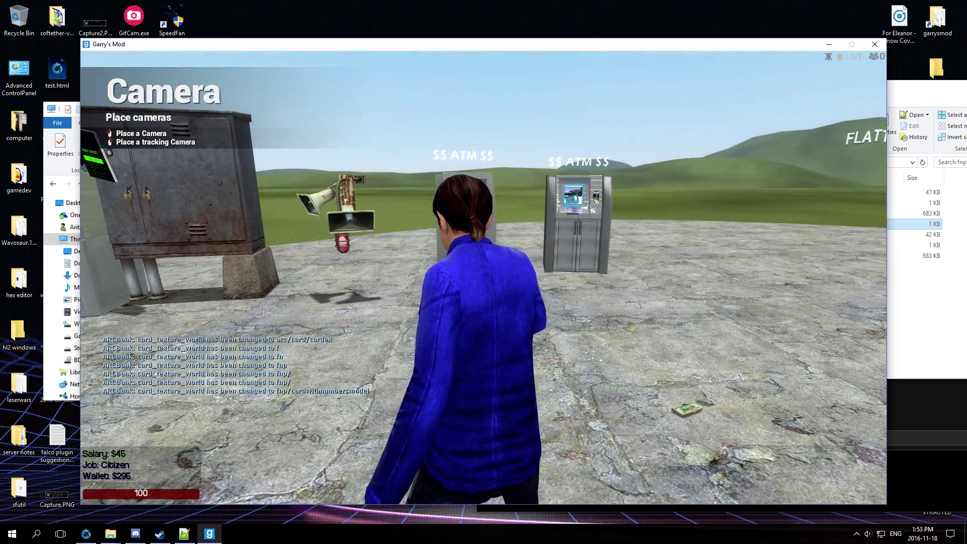
{"action": "scroll", "coordinate": [484, 272], "scroll_direction": "down", "scroll_amount": 1}
{"action": "key", "text": "2"}
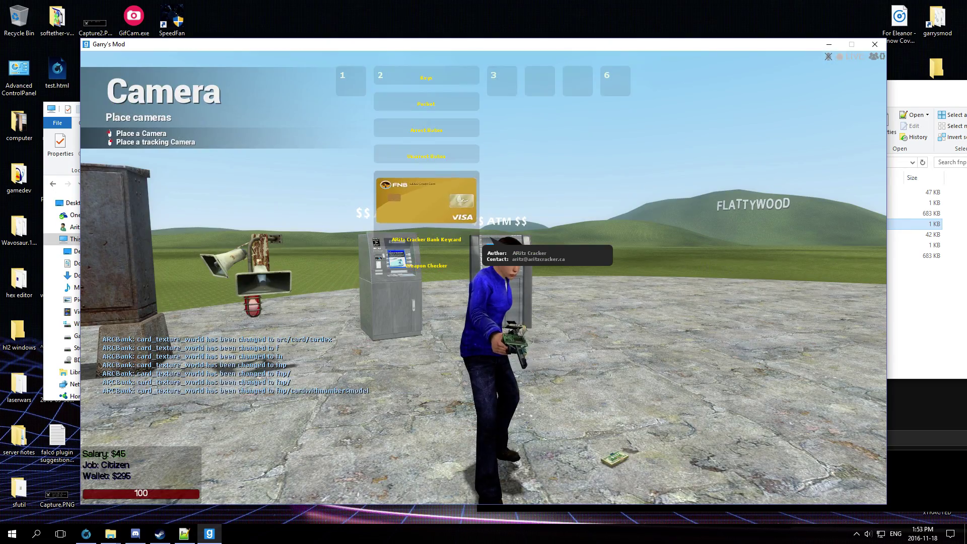
{"action": "left_click", "coordinate": [483, 272]}
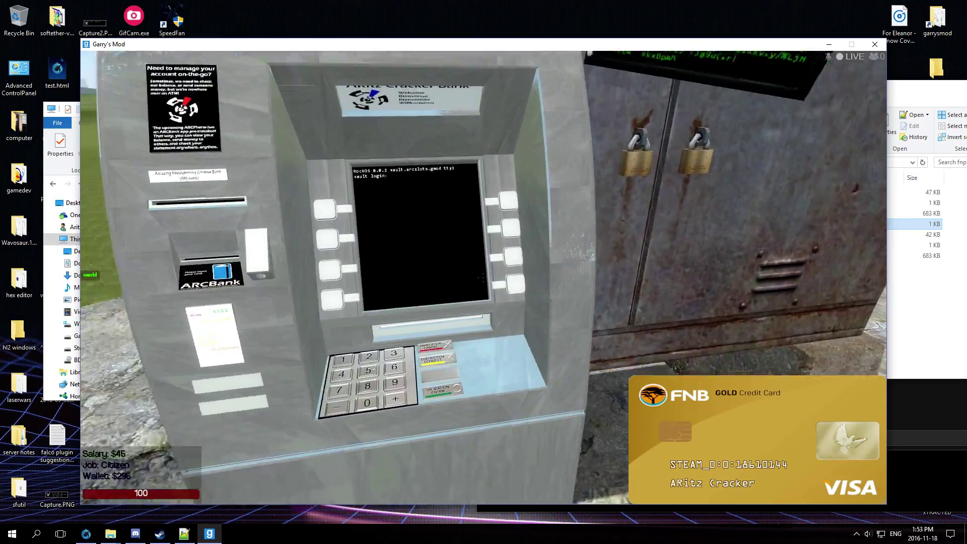
{"action": "key", "text": "1"}
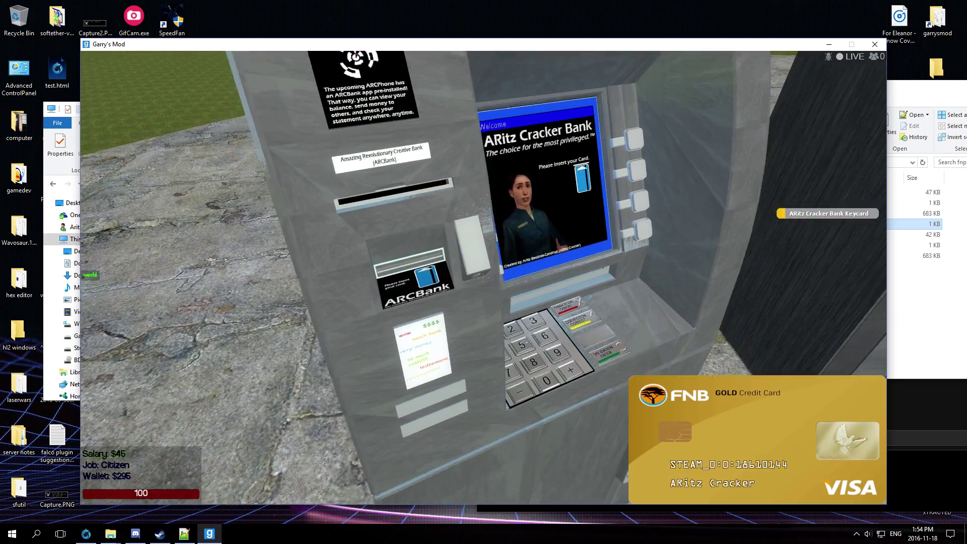
{"action": "key", "text": "e"}
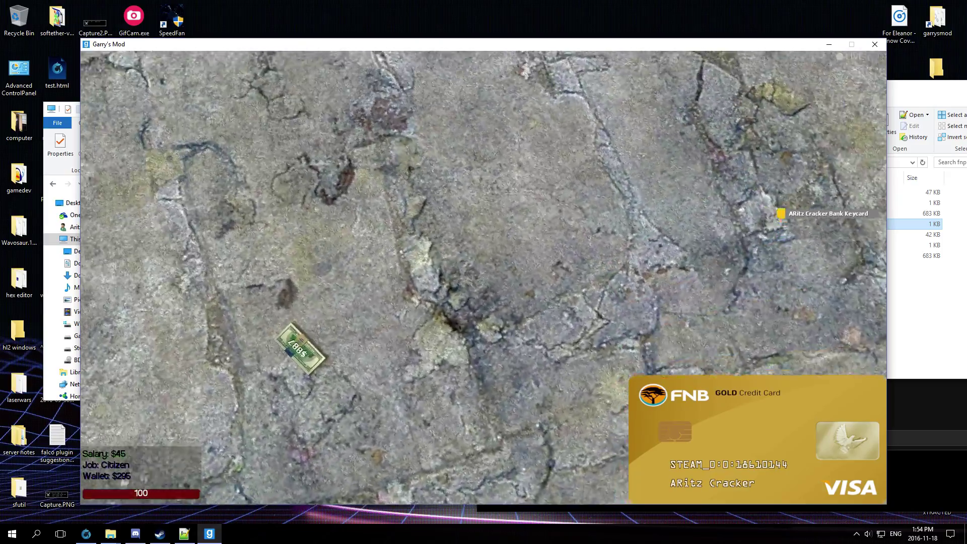
Pick up the cash, step toward the ATMs and pause the game.
{"action": "key", "text": "e"}
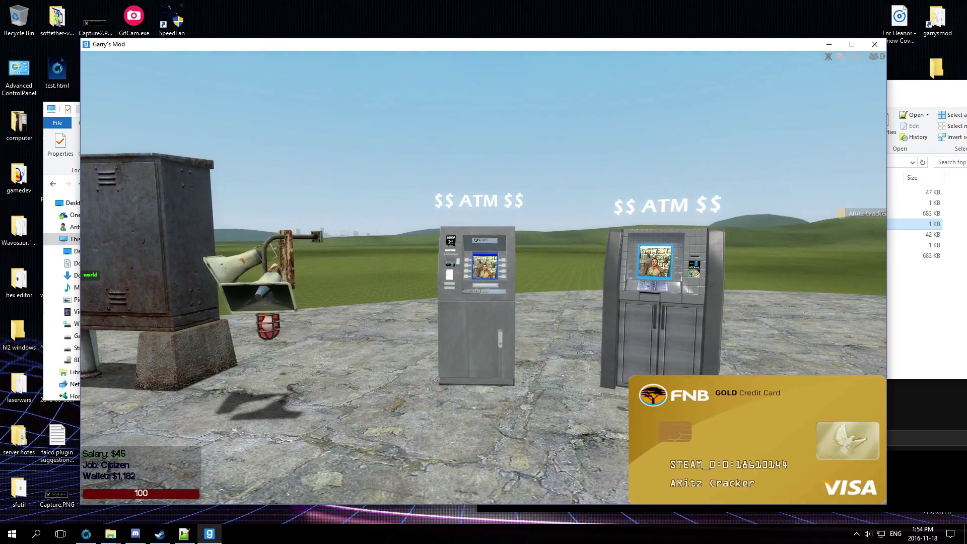
{"action": "key", "text": "w"}
{"action": "key", "text": "w"}
{"action": "key", "text": "Escape"}
In File Explorer, go up to addons and into arcbank > materials > arc.
{"action": "left_click", "coordinate": [929, 305]}
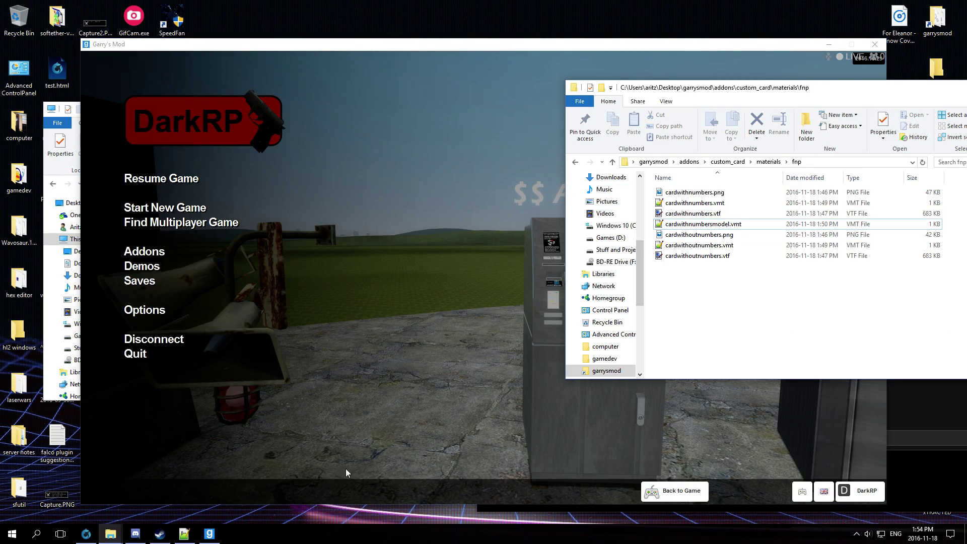
{"action": "left_click", "coordinate": [768, 162]}
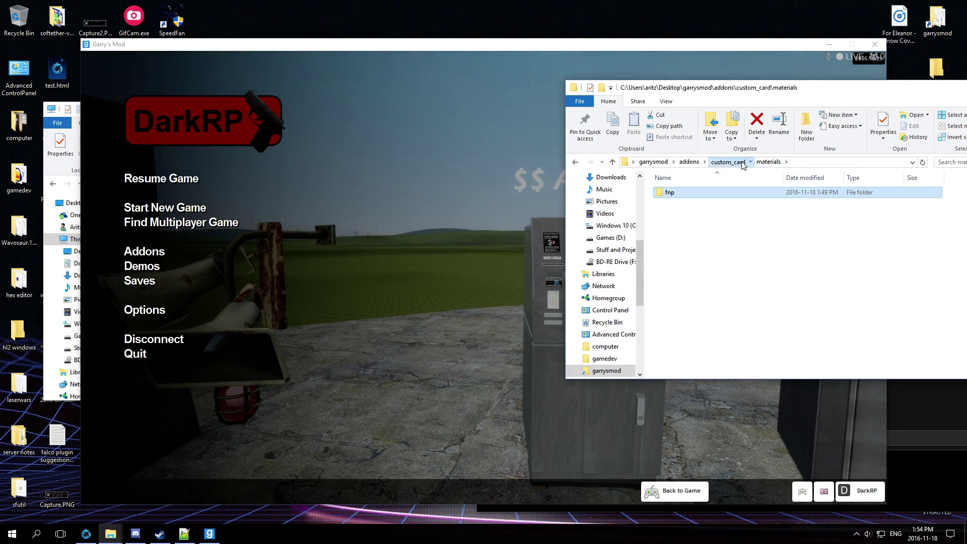
{"action": "left_click", "coordinate": [691, 163]}
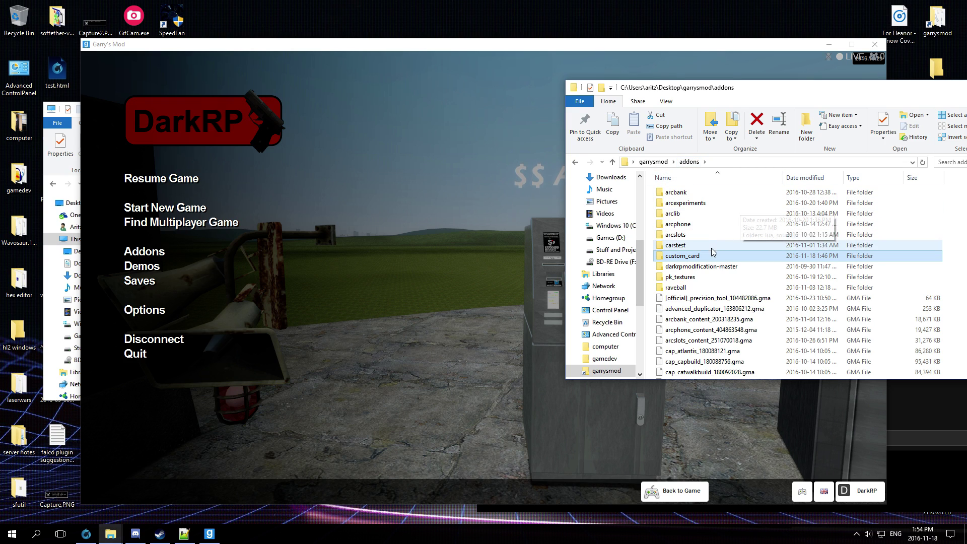
{"action": "double_click", "coordinate": [678, 192]}
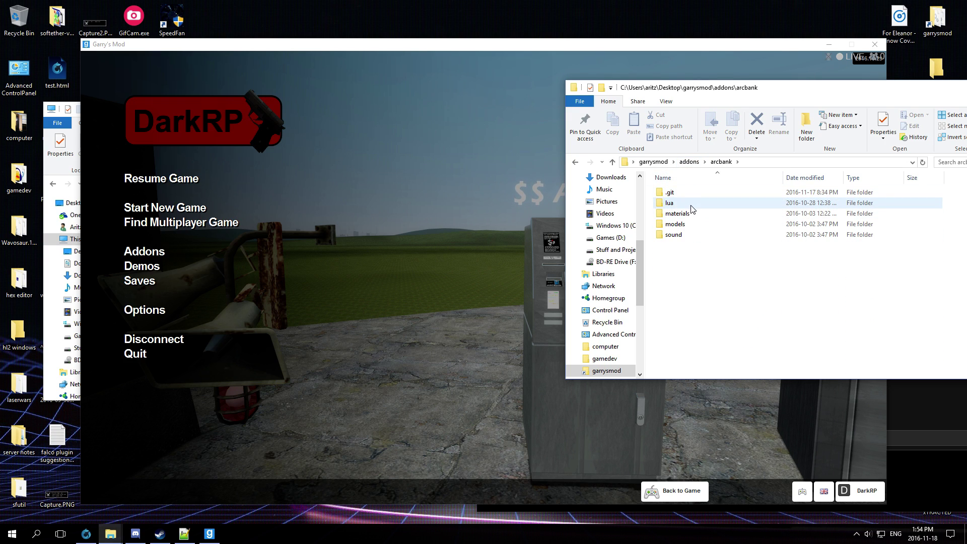
{"action": "double_click", "coordinate": [691, 210]}
{"action": "double_click", "coordinate": [688, 197]}
Enter atm_base > screen and open card.vtf in paint.net.
{"action": "double_click", "coordinate": [687, 193]}
{"action": "key", "text": "BackSpace"}
{"action": "left_click", "coordinate": [689, 202]}
{"action": "double_click", "coordinate": [689, 202]}
{"action": "double_click", "coordinate": [689, 202]}
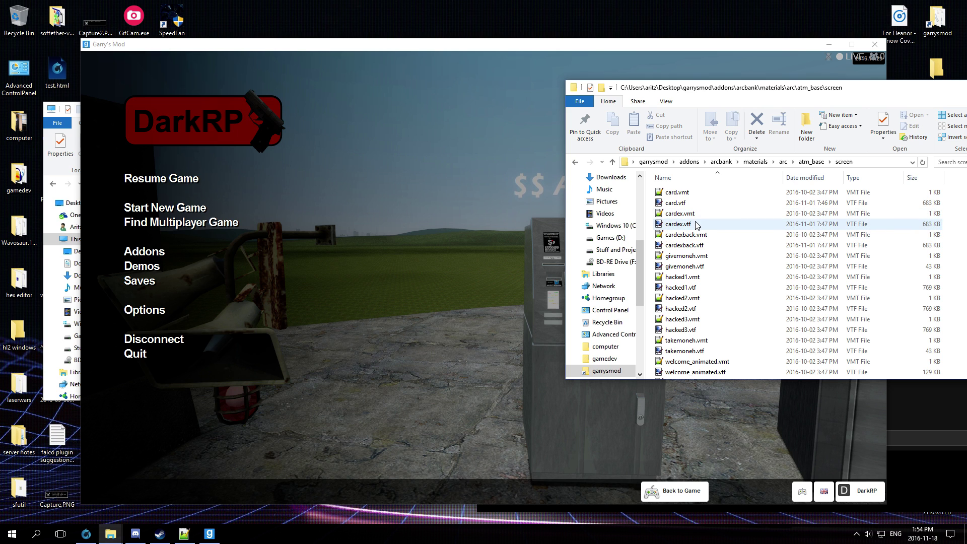
{"action": "double_click", "coordinate": [678, 202]}
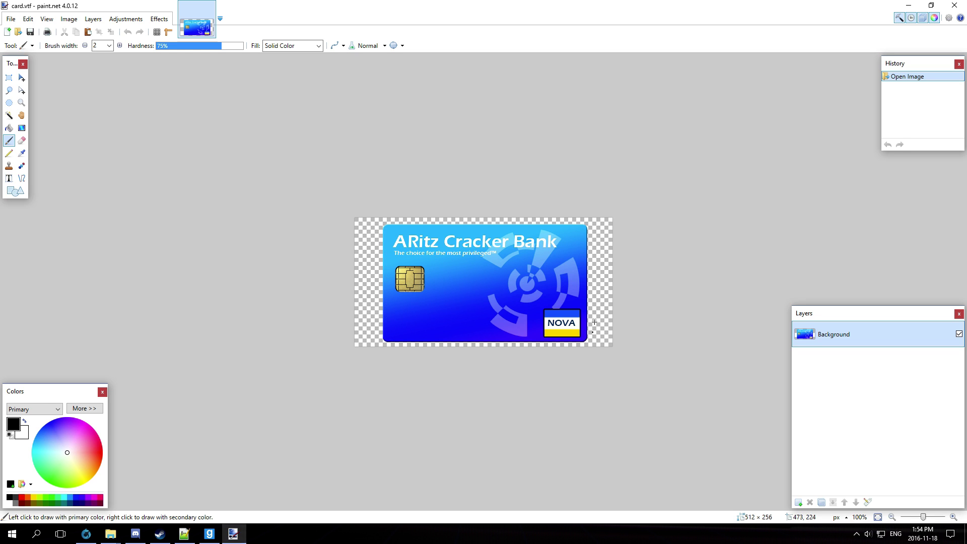
Close paint.net after viewing the blue card and walk back to the left ATM in Garry's Mod.
{"action": "key", "text": "super+Down"}
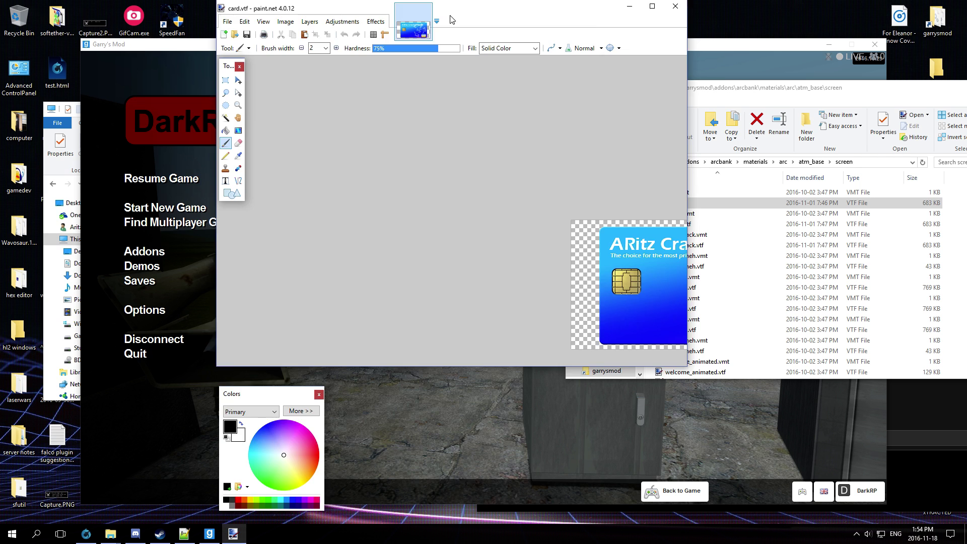
{"action": "left_click", "coordinate": [650, 115]}
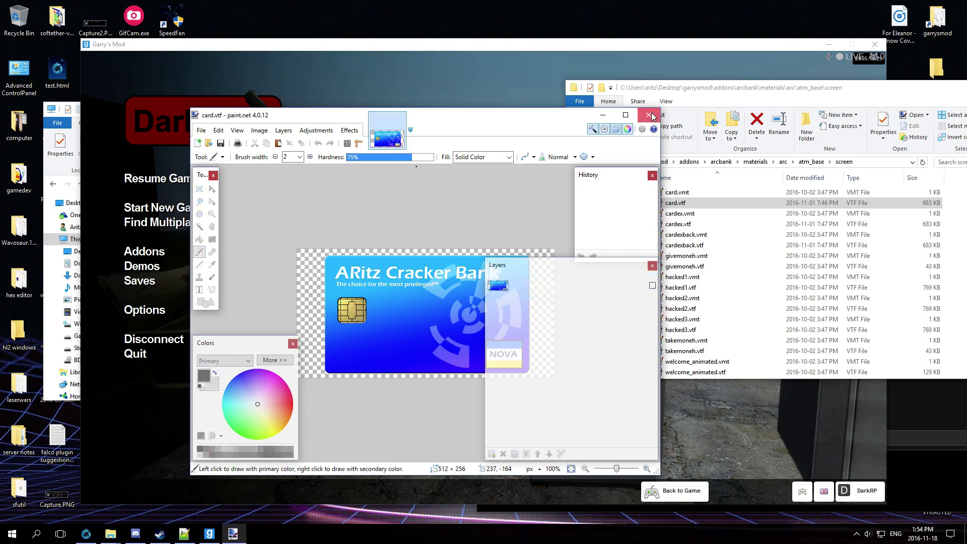
{"action": "left_click", "coordinate": [115, 193]}
{"action": "key", "text": "Escape"}
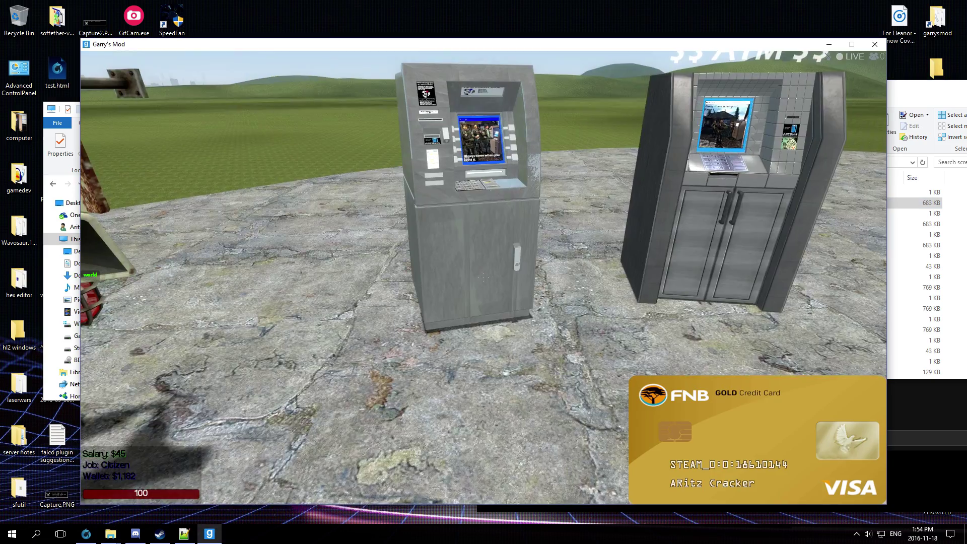
{"action": "key", "text": "w"}
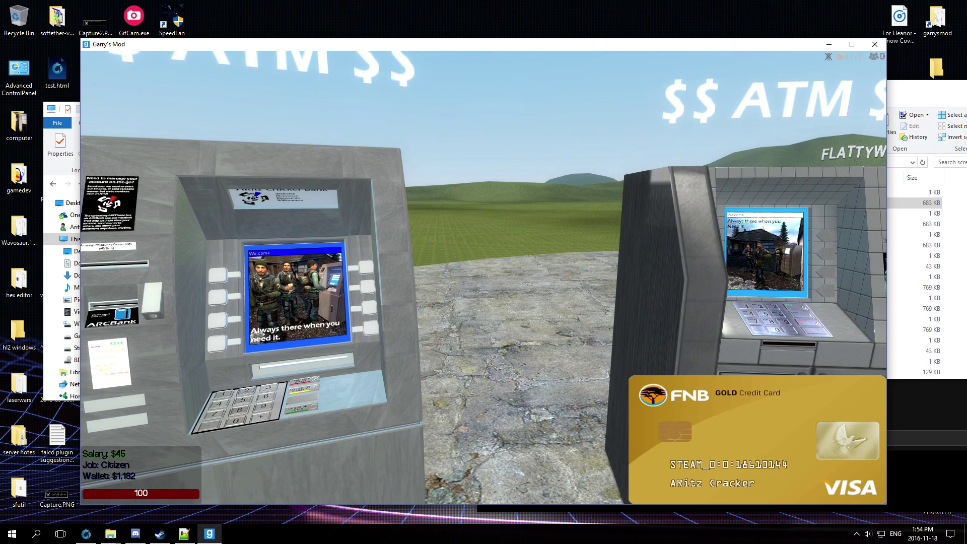
{"action": "key", "text": "alt+z"}
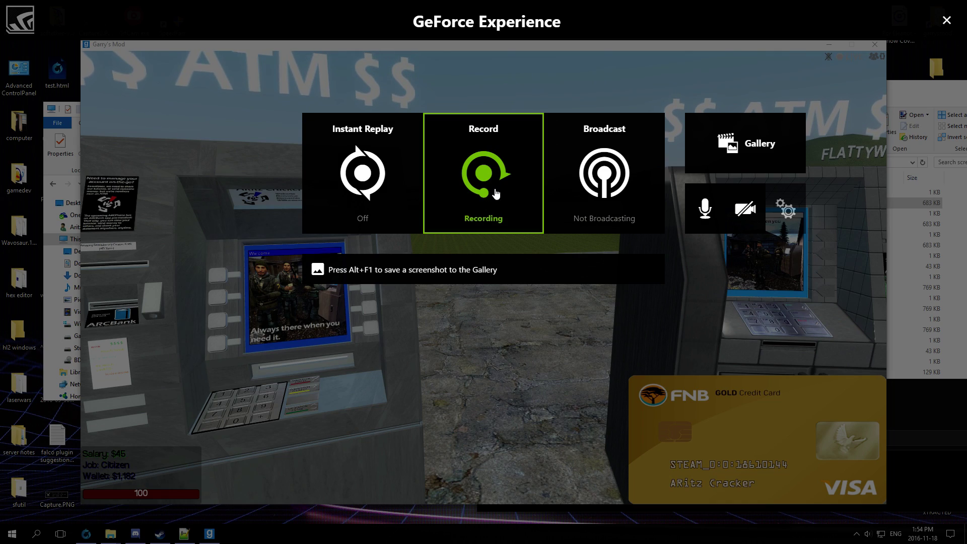
{"action": "left_click", "coordinate": [483, 181]}
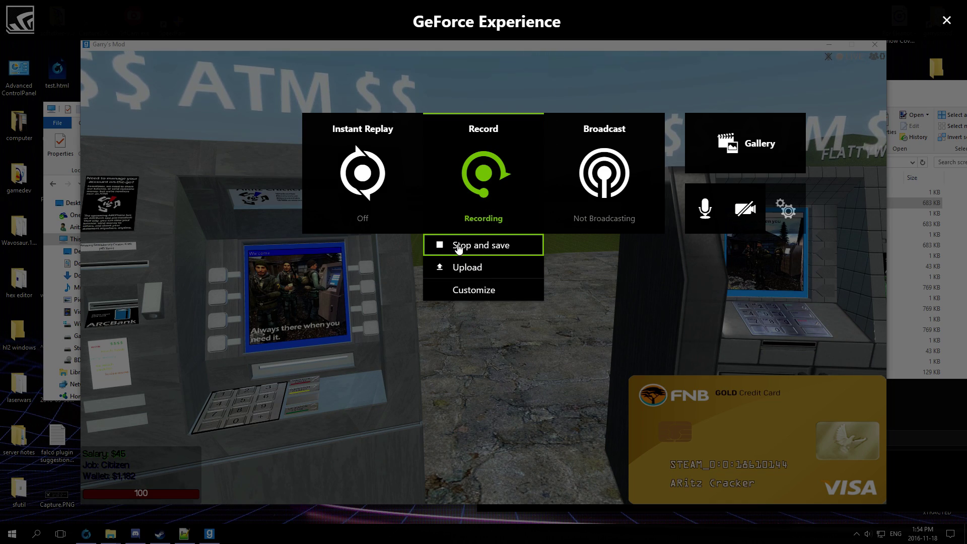